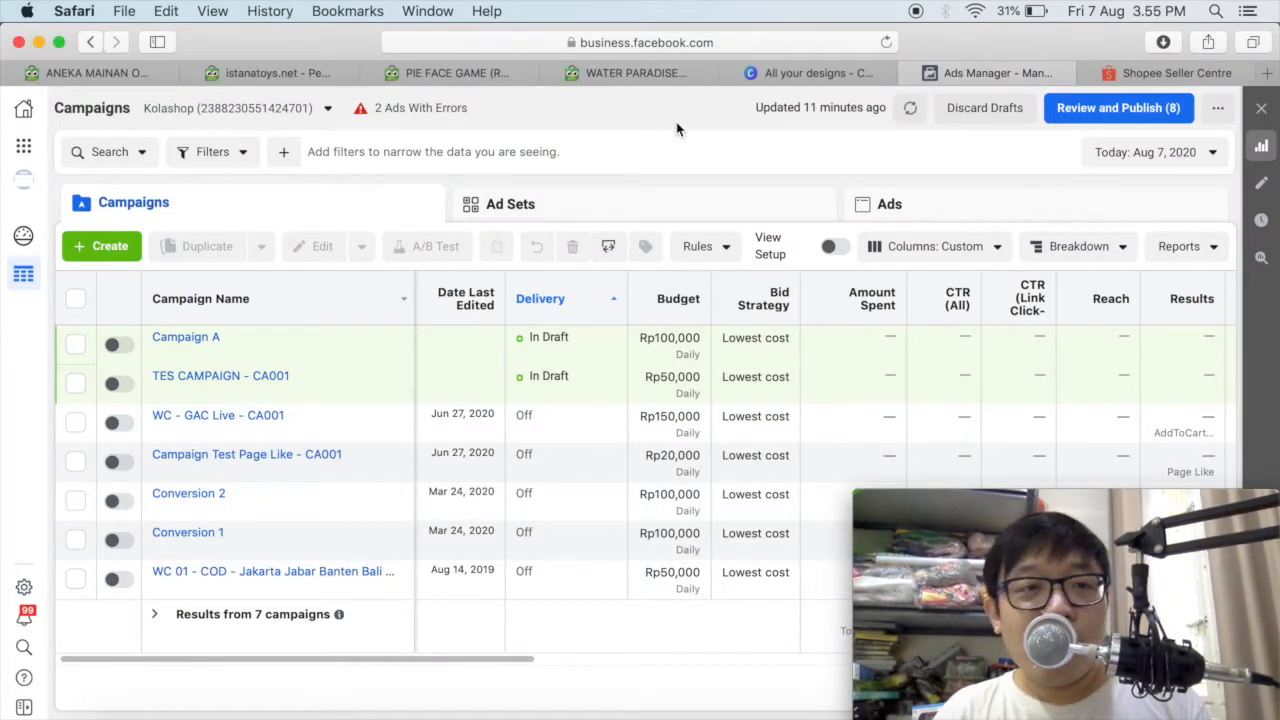
Create a new campaign with the Auction buying type and the Conversions objective.
left_click(102, 254)
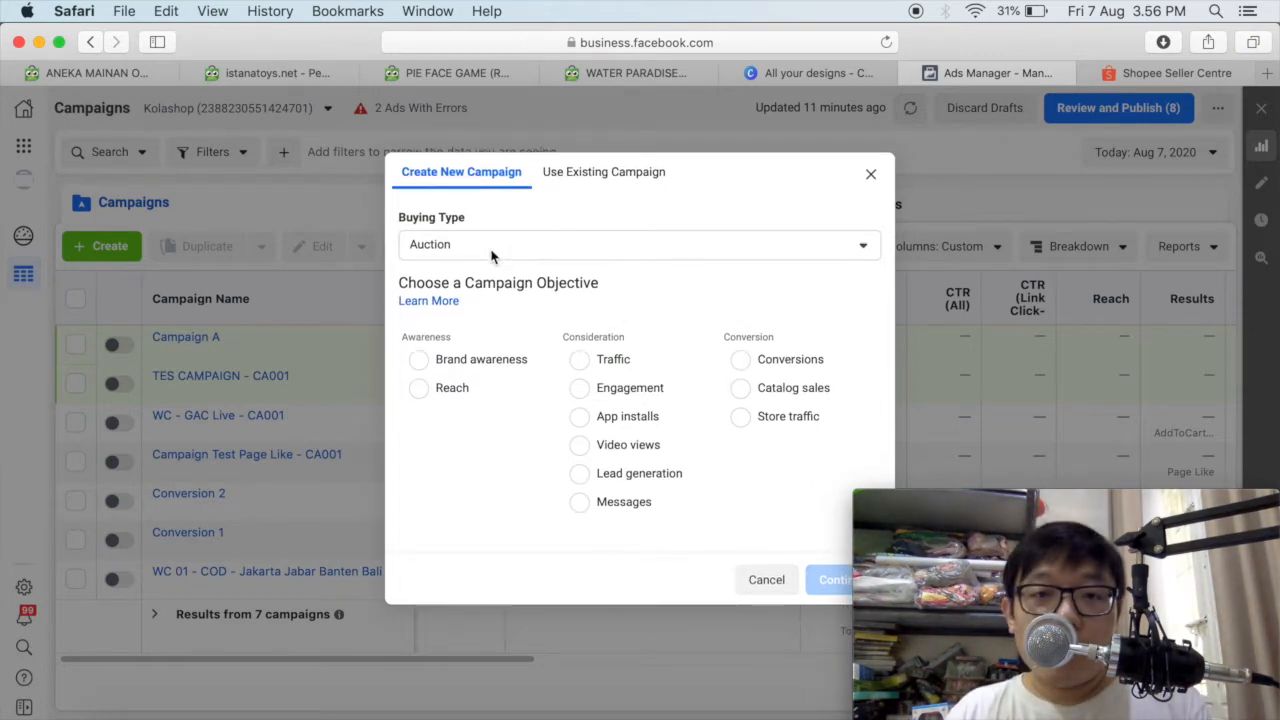
left_click(741, 362)
left_click(624, 213)
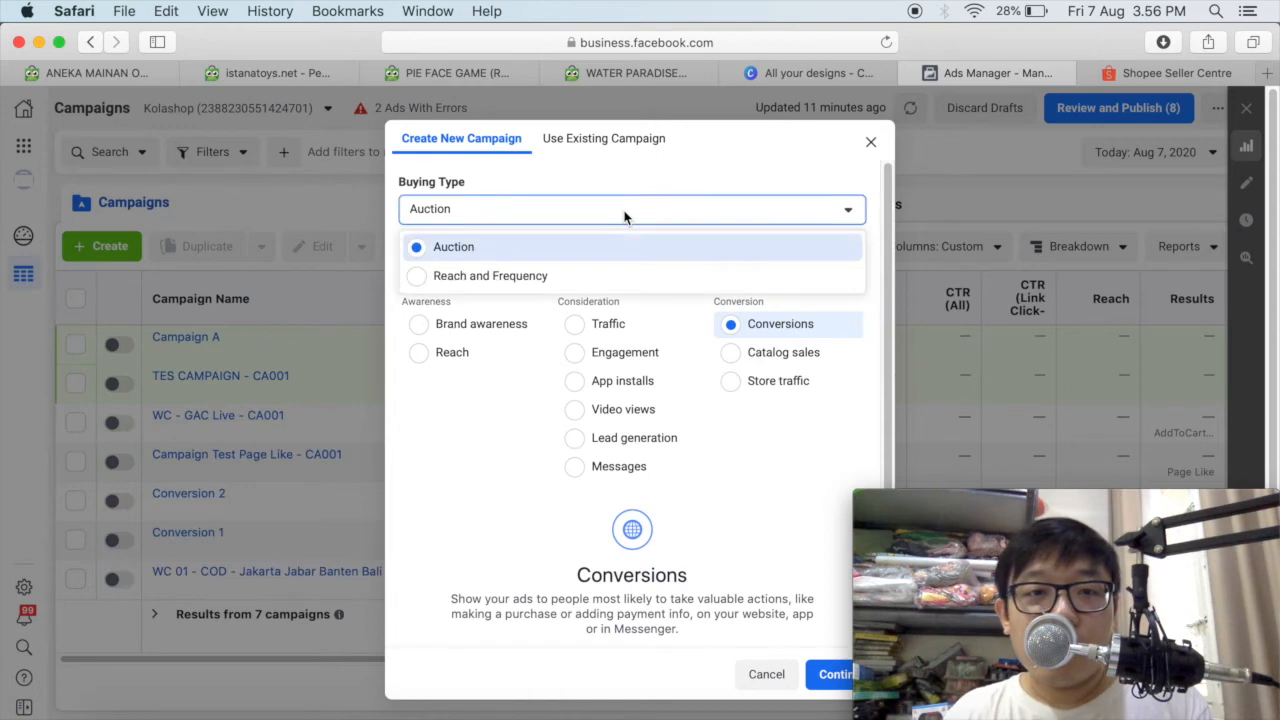
left_click(655, 246)
left_click_drag(892, 236, 877, 269)
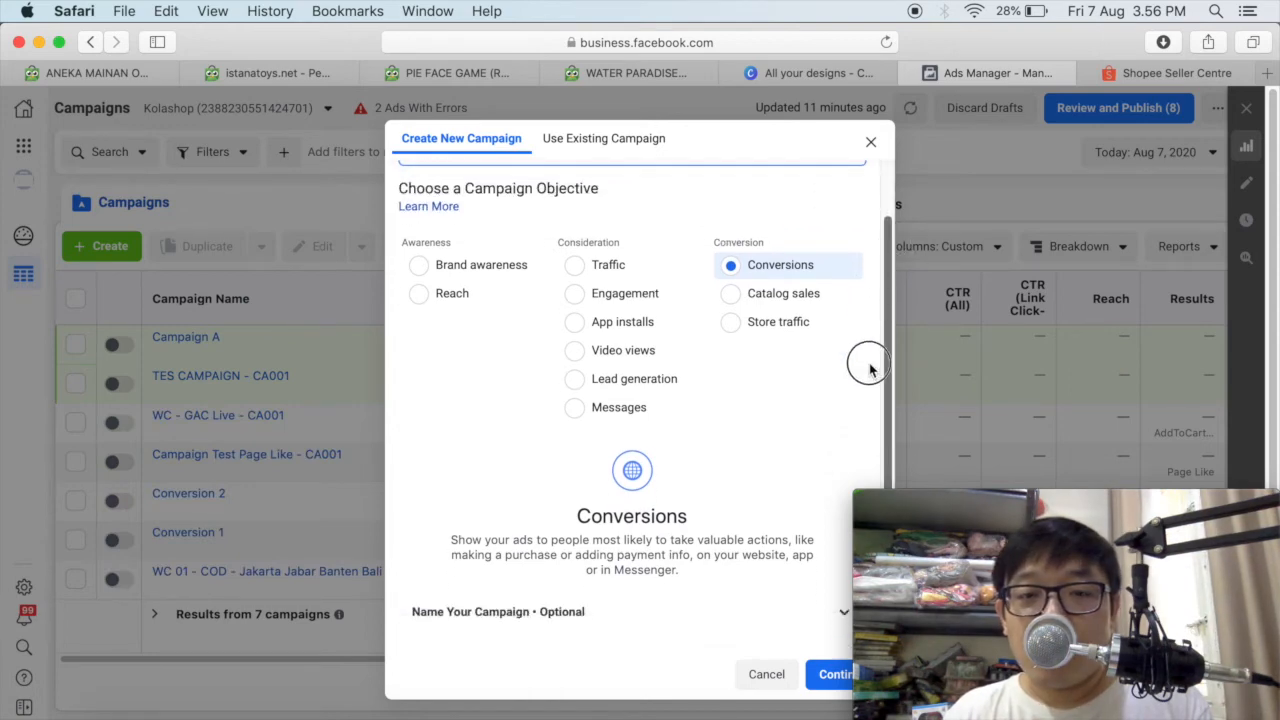
left_click(836, 682)
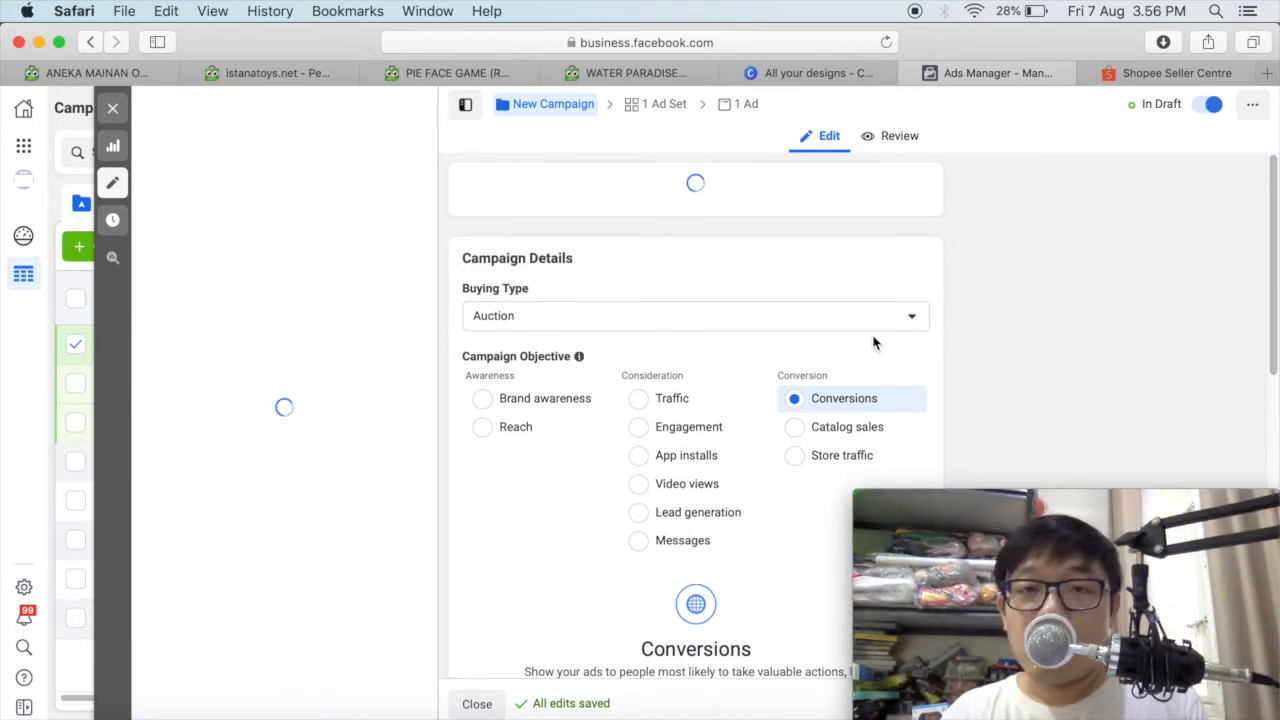
Name the new campaign "Campaign A".
mouse_move(1272, 200)
left_mouse_down()
mouse_move(1275, 213)
mouse_move(1272, 203)
left_mouse_up()
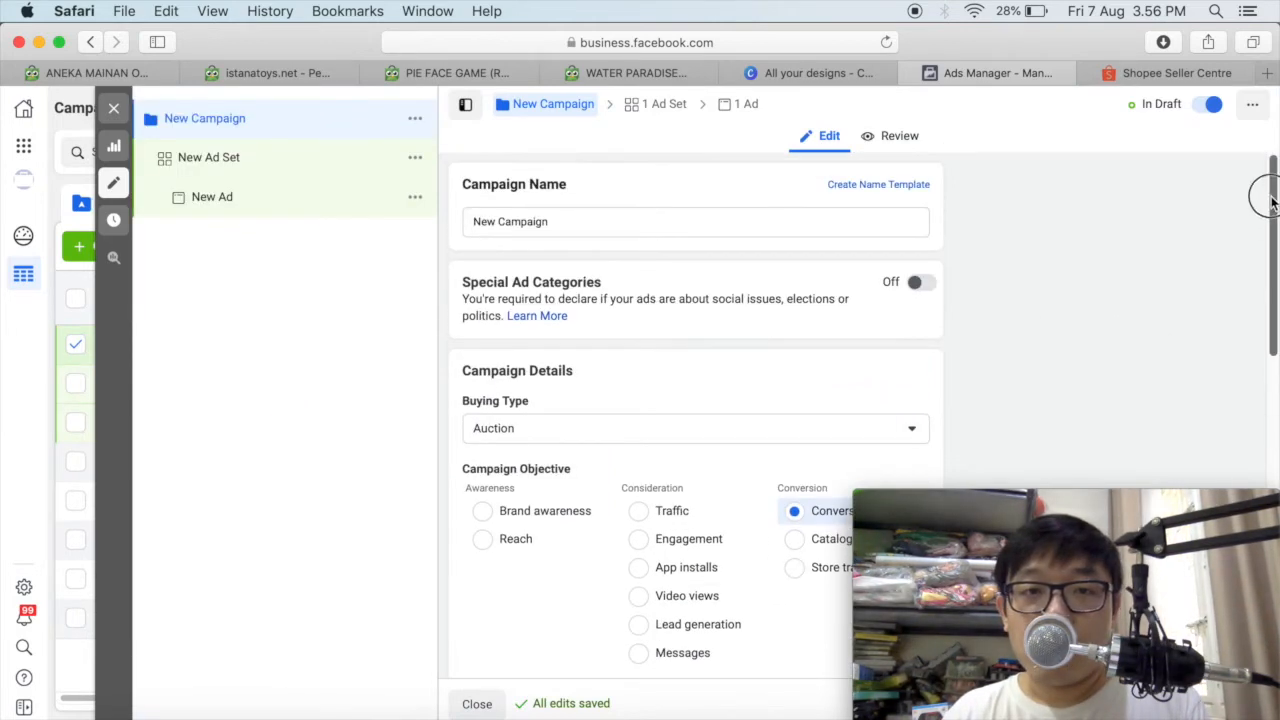
left_click(579, 222)
left_click_drag(580, 225, 363, 206)
type("Campaign A")
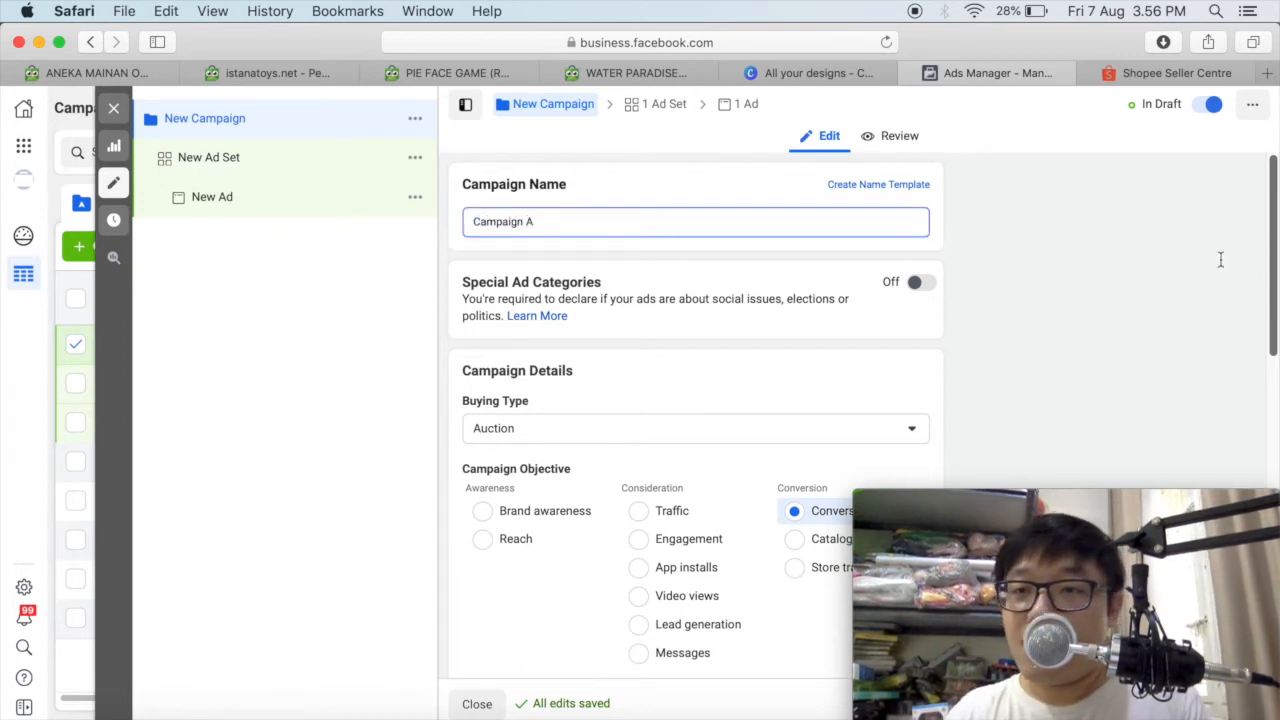
Set the campaign's daily budget to 50000 IDR and continue to the ad set.
left_click_drag(1273, 270, 1270, 620)
left_click_drag(666, 545, 506, 528)
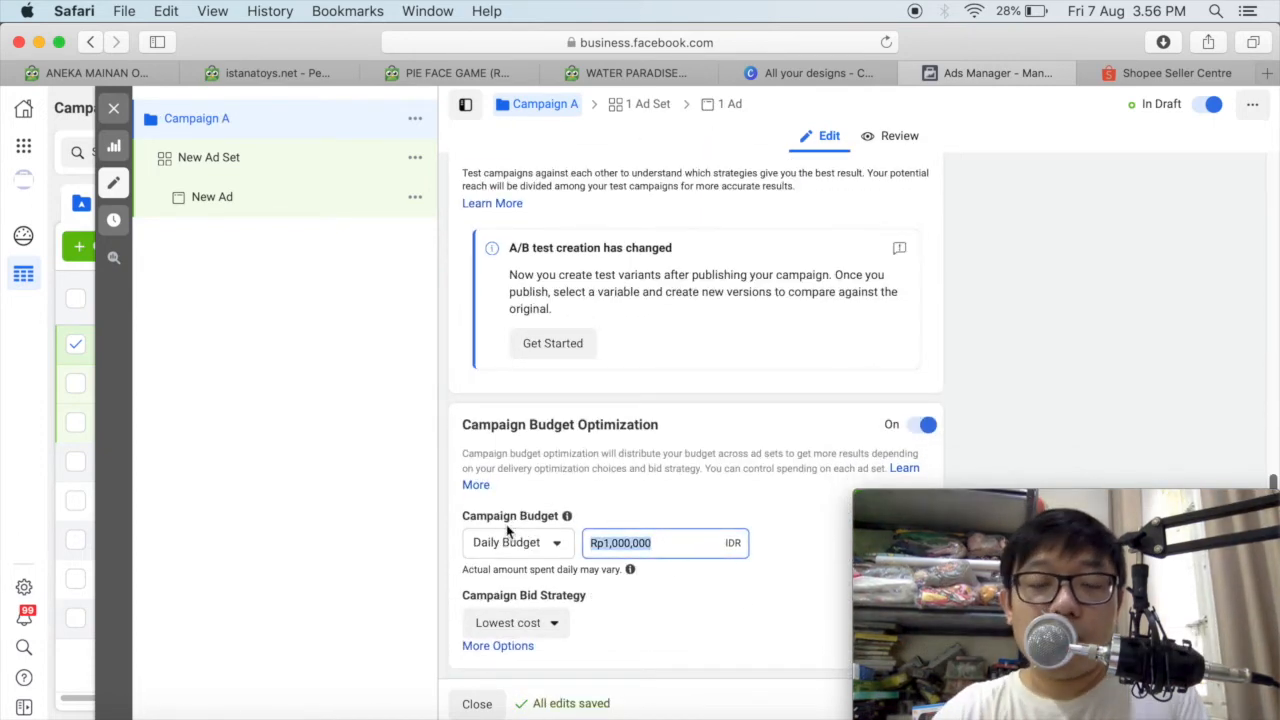
type("50000")
left_click(791, 557)
left_click_drag(984, 497, 983, 322)
left_click(1257, 703)
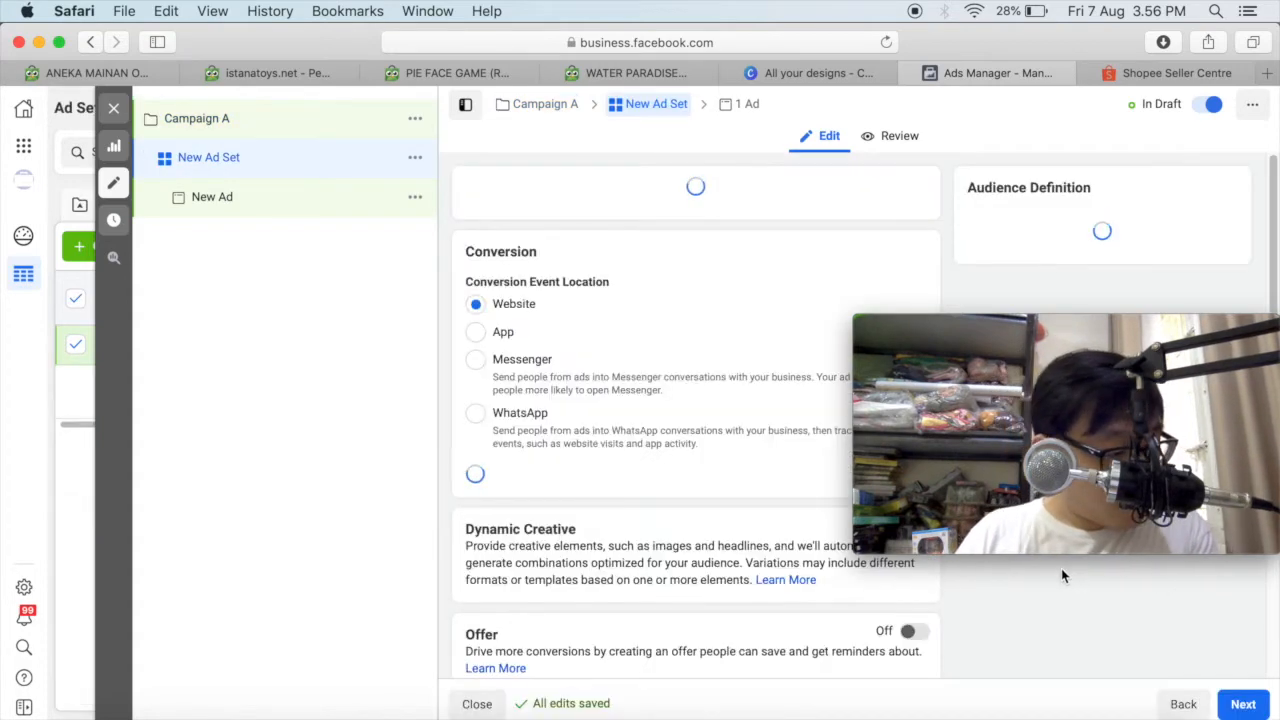
left_click_drag(1133, 340, 1133, 472)
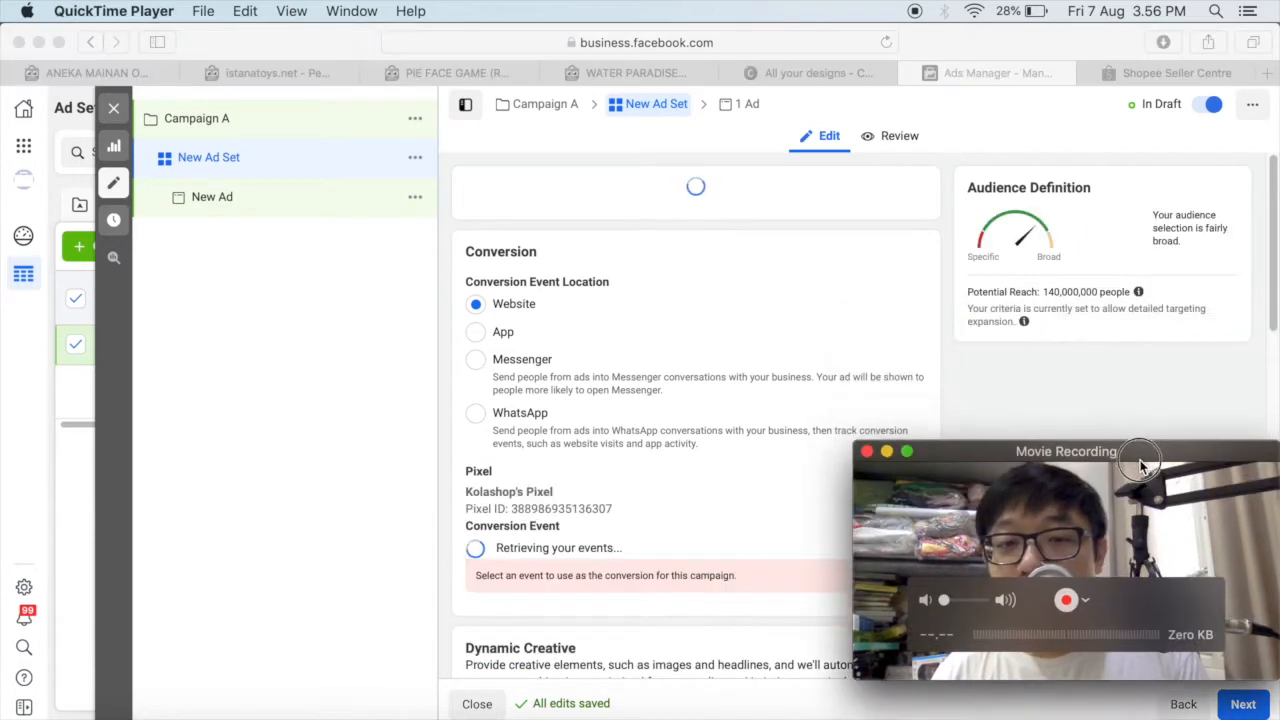
left_click(1113, 394)
left_click(1097, 488)
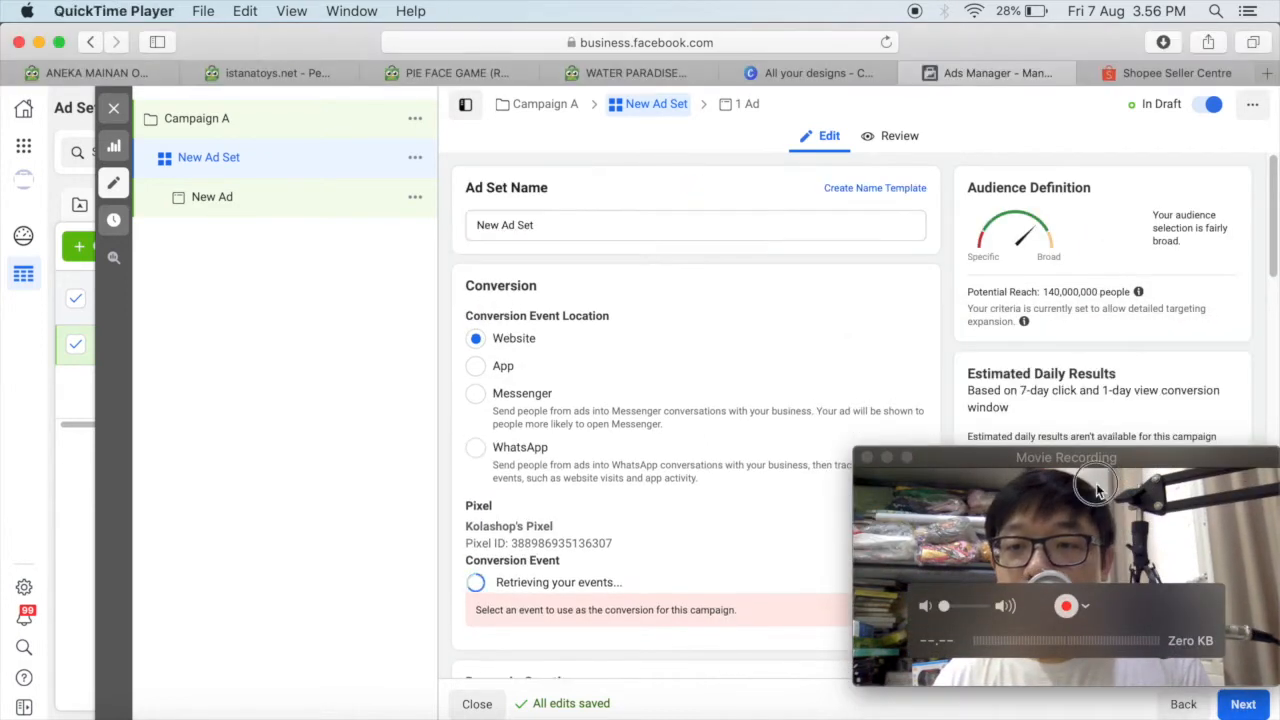
left_click(837, 357)
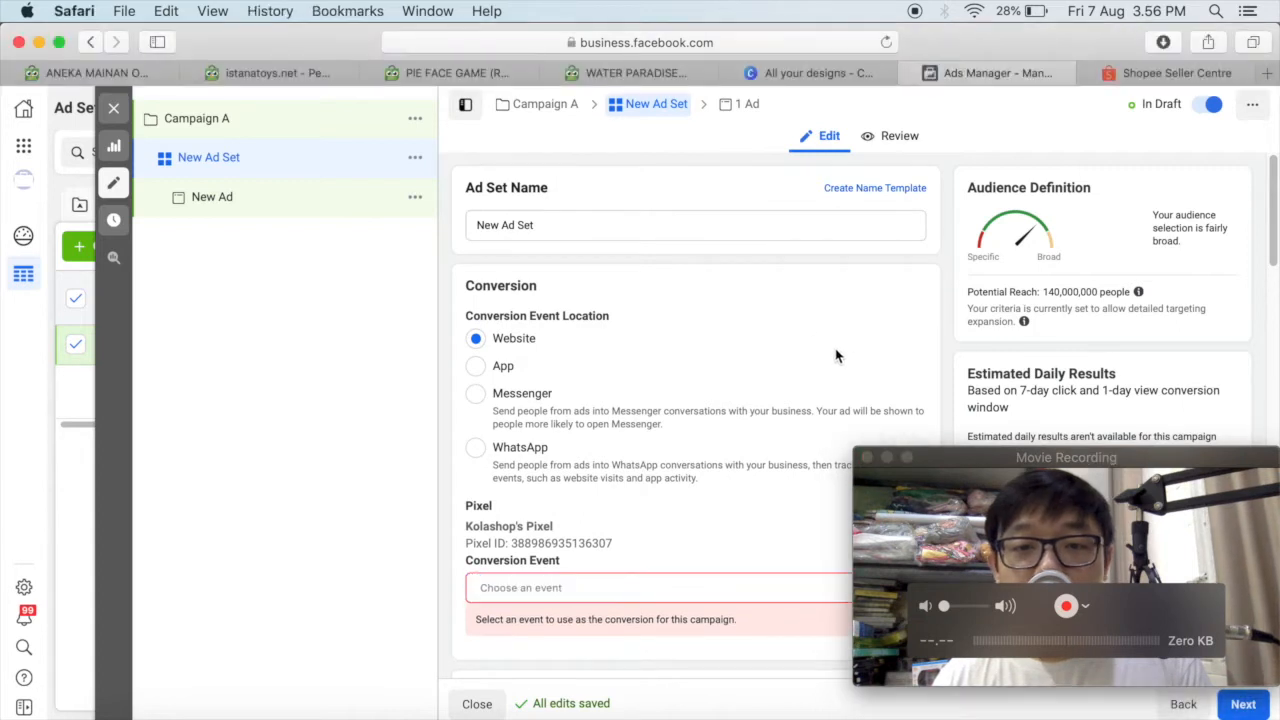
left_click(948, 530)
Examine the new ad set's schedule and audience settings, including custom audiences, locations, age, gender, languages and detailed targeting.
left_click_drag(1275, 195, 1260, 353)
left_click_drag(1073, 453, 1088, 482)
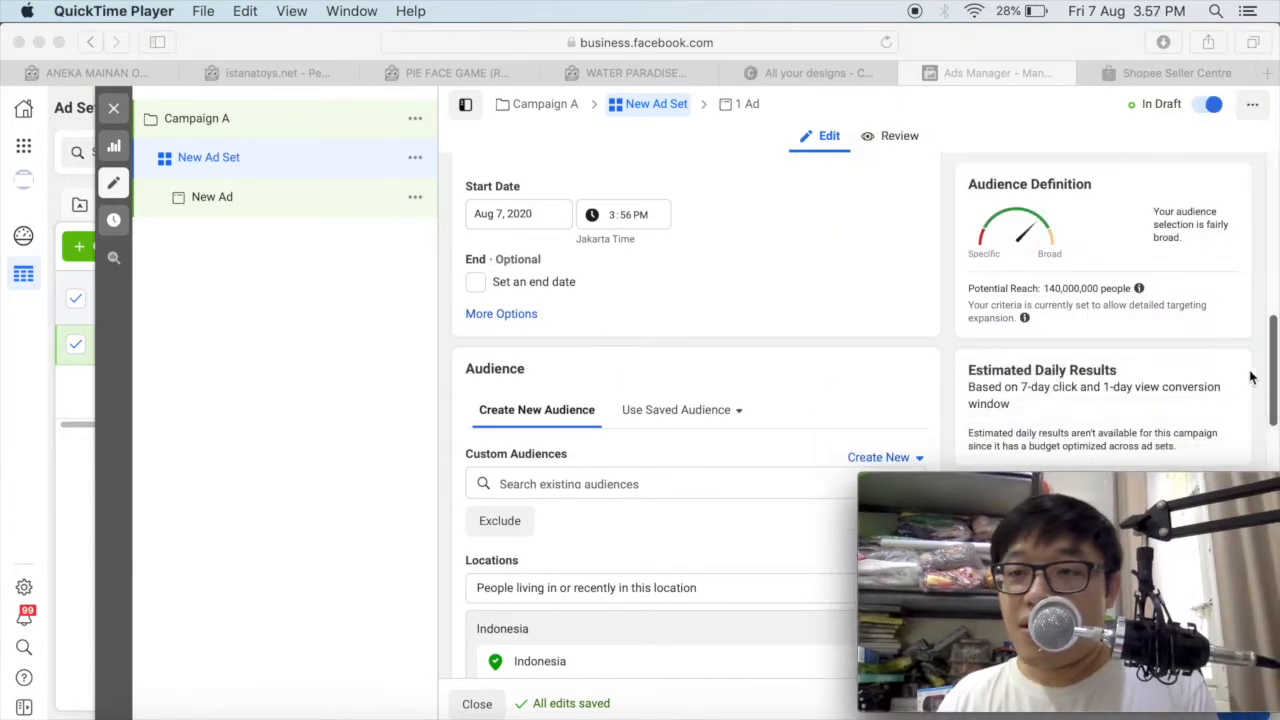
left_click(1275, 342)
left_click_drag(1275, 342, 1268, 478)
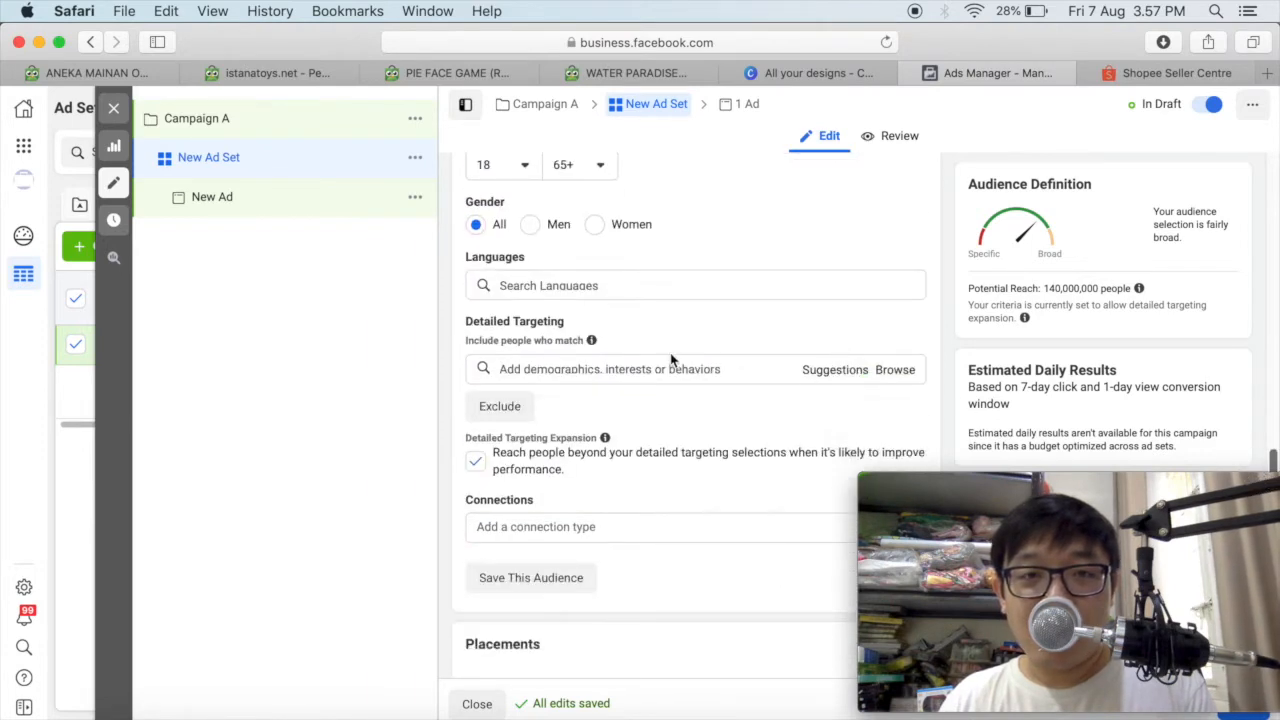
scroll(672, 358, "up", 5)
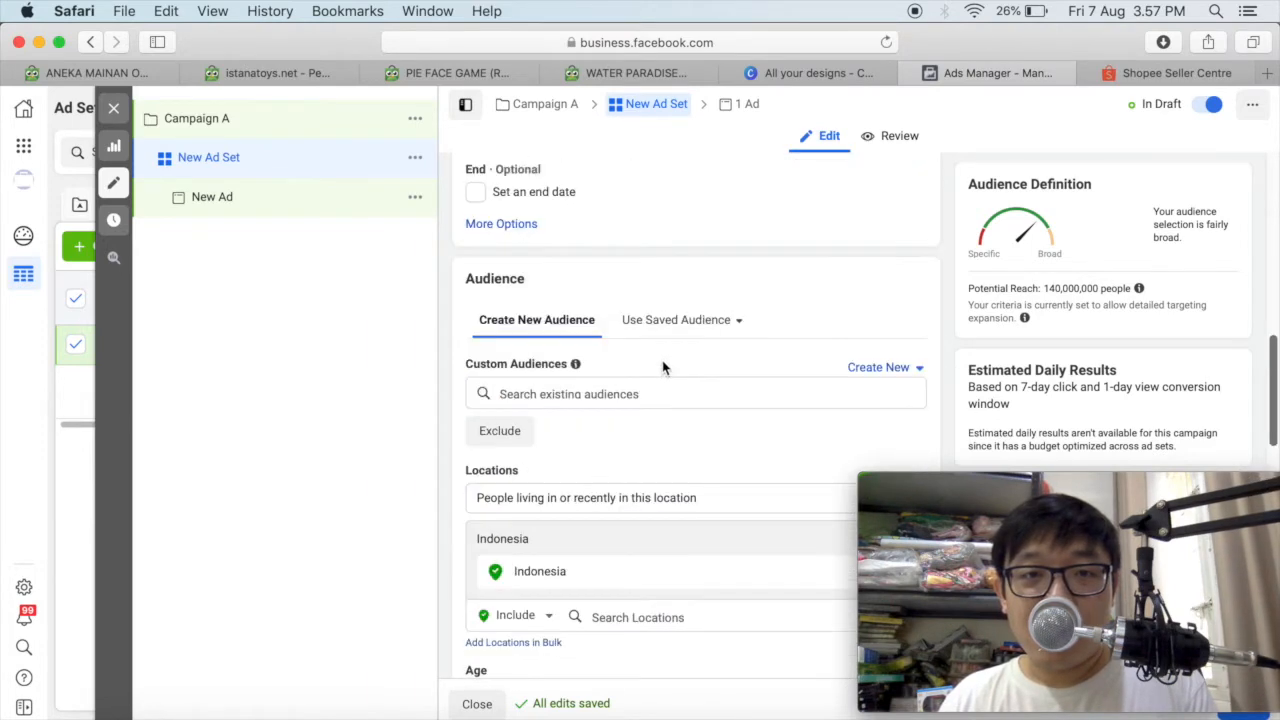
scroll(662, 368, "down", 2)
left_click(536, 205)
mouse_move(536, 205)
left_mouse_down()
mouse_move(468, 200)
mouse_move(544, 197)
left_mouse_up()
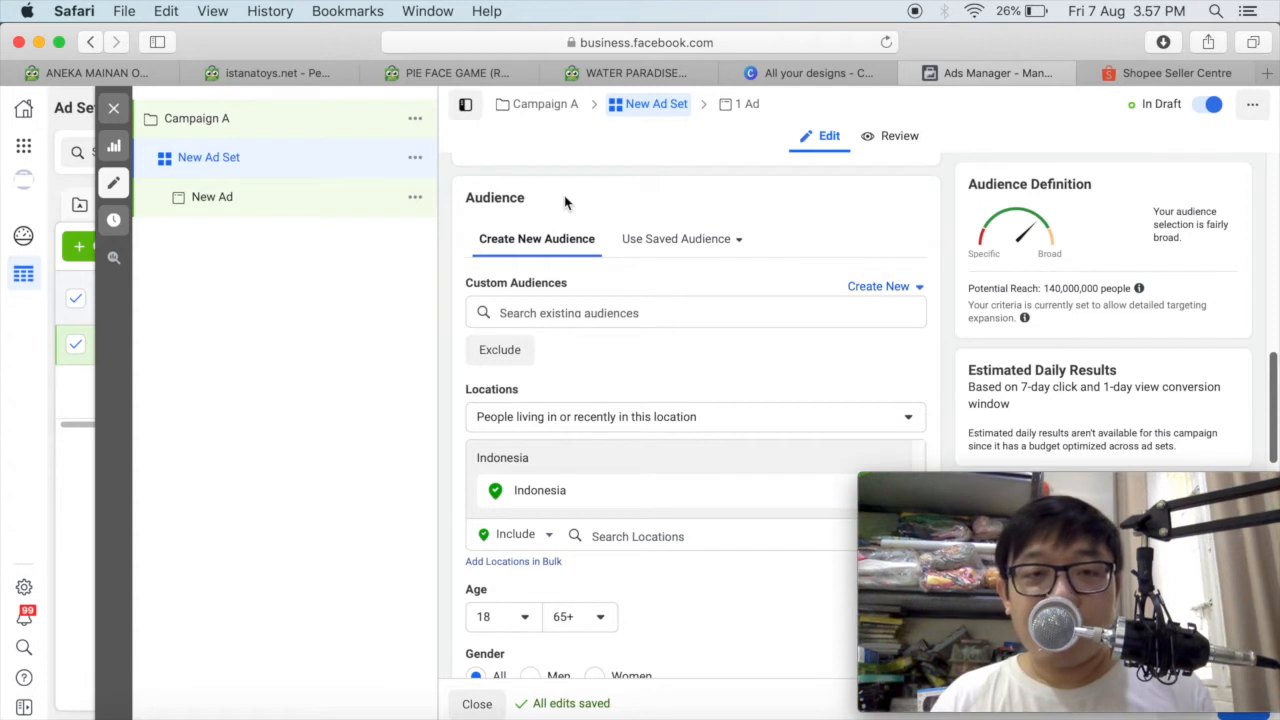
left_click(604, 313)
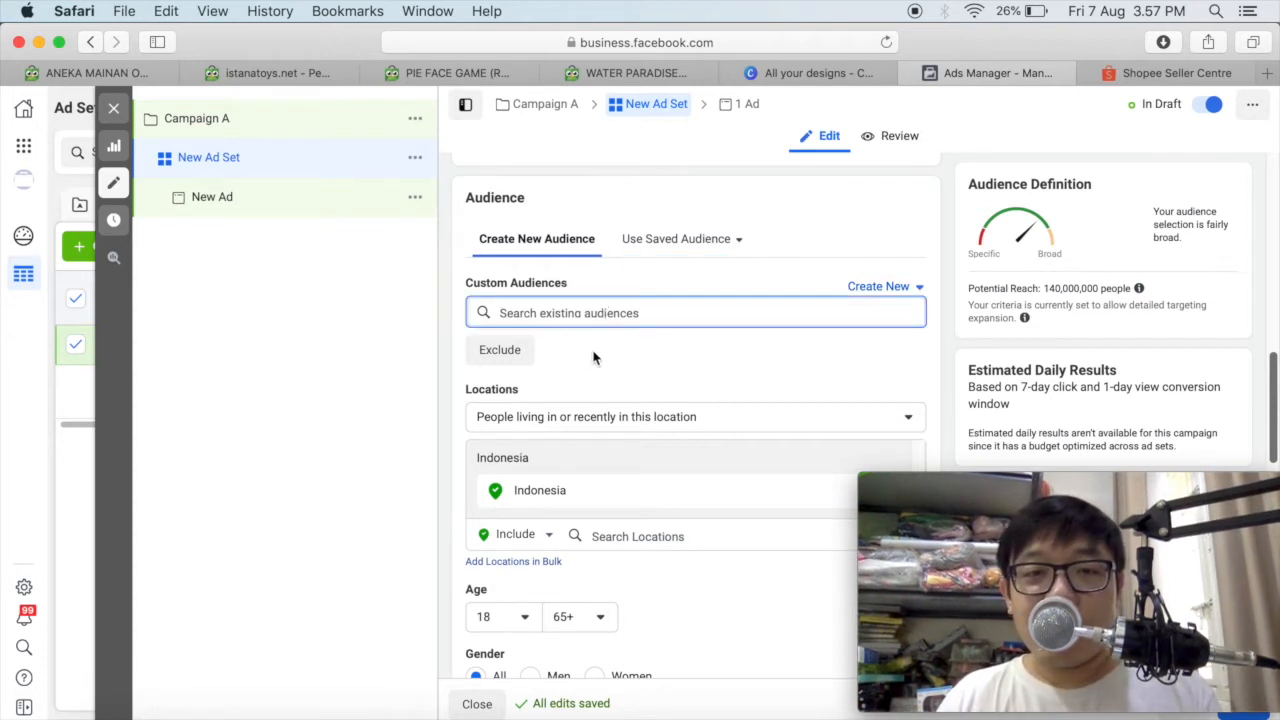
left_click(848, 230)
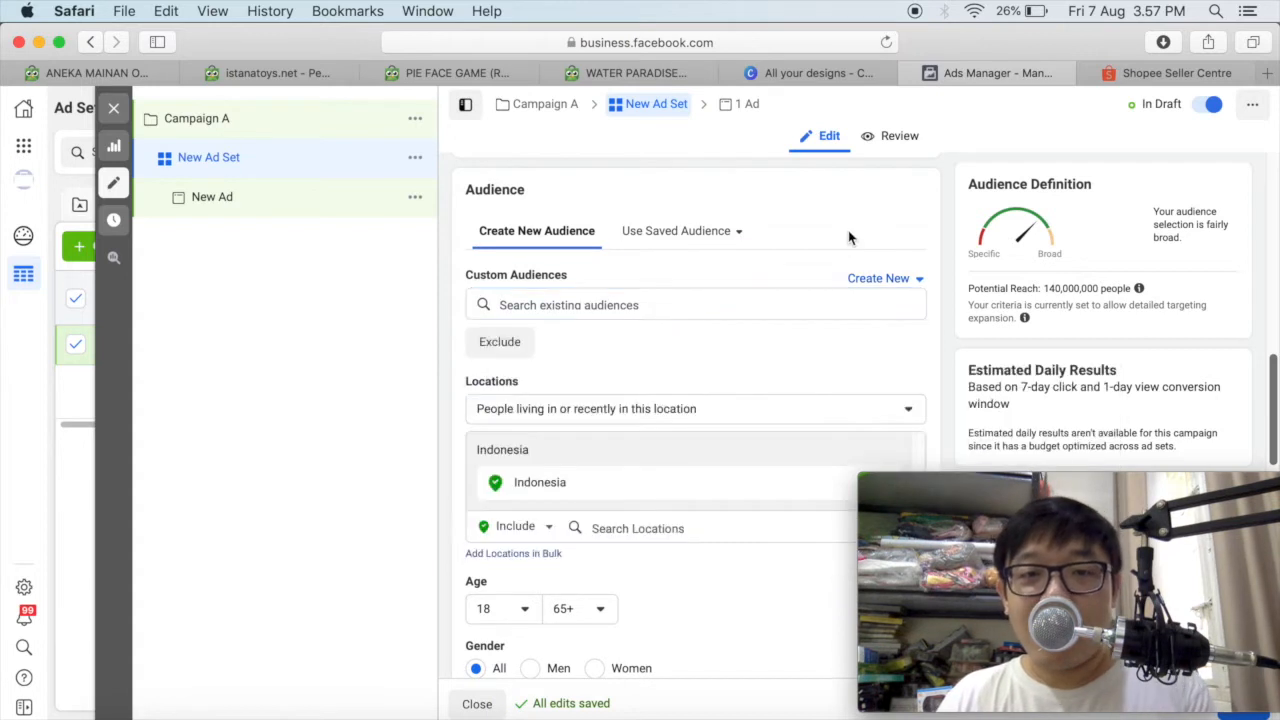
scroll(578, 360, "down", 1)
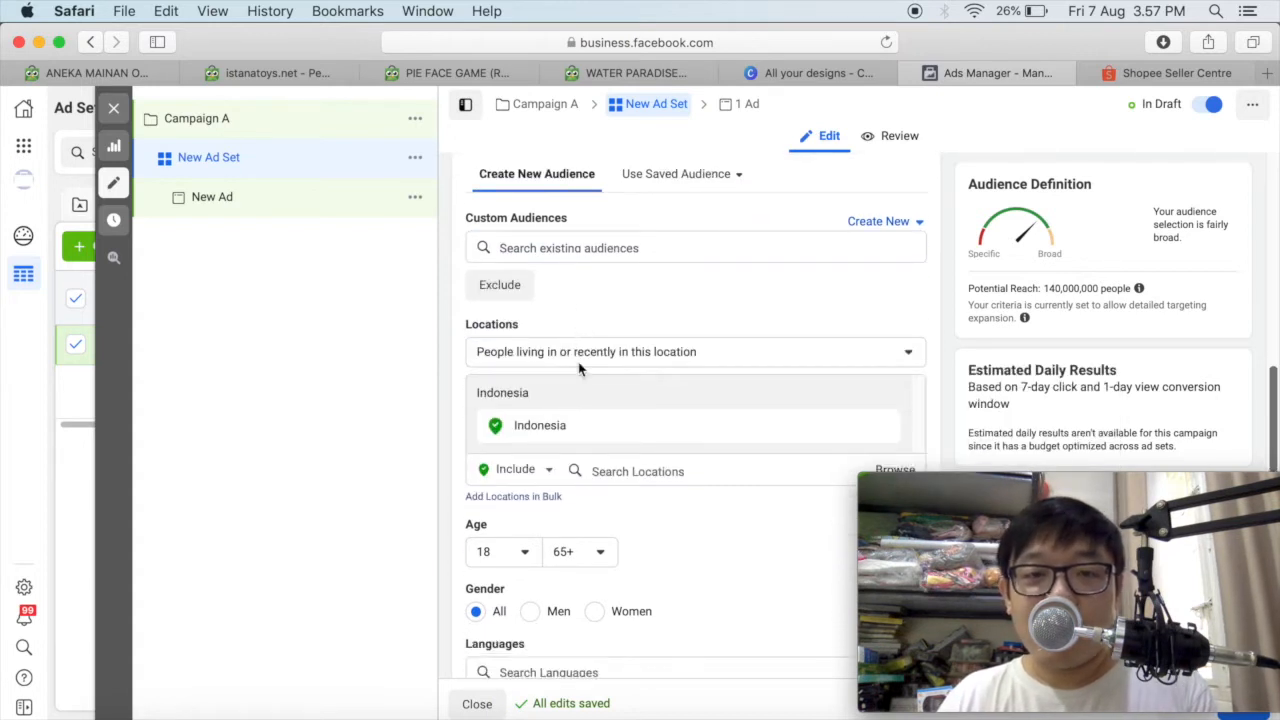
scroll(575, 360, "down", 1)
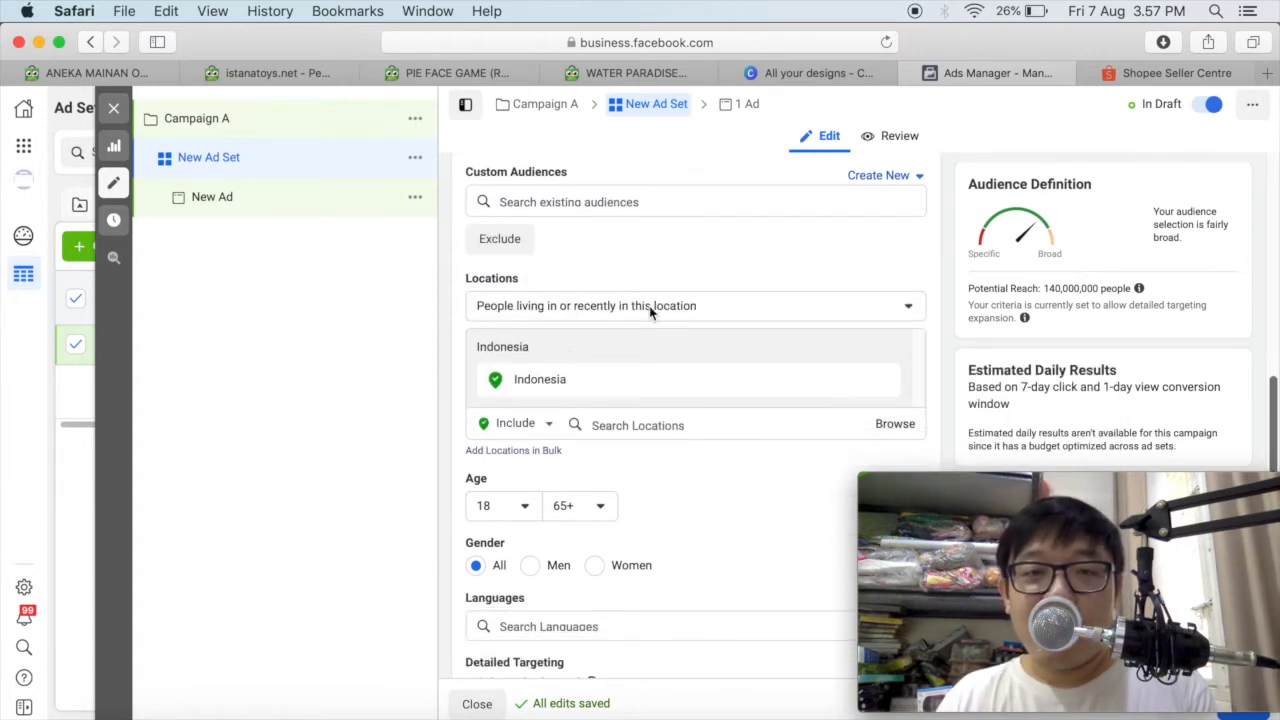
scroll(725, 253, "down", 2)
scroll(720, 258, "down", 1)
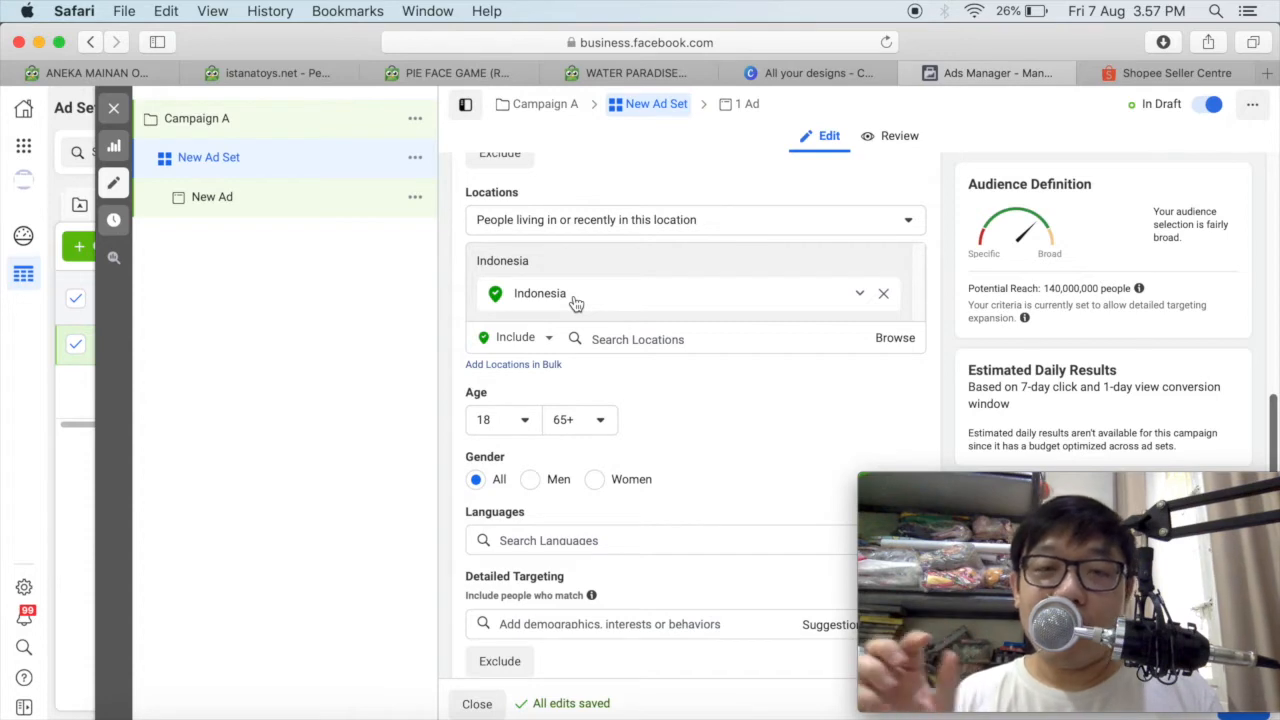
Include the state of Jakarta, Indonesia as the ad set's audience location instead of the whole country.
left_click(576, 303)
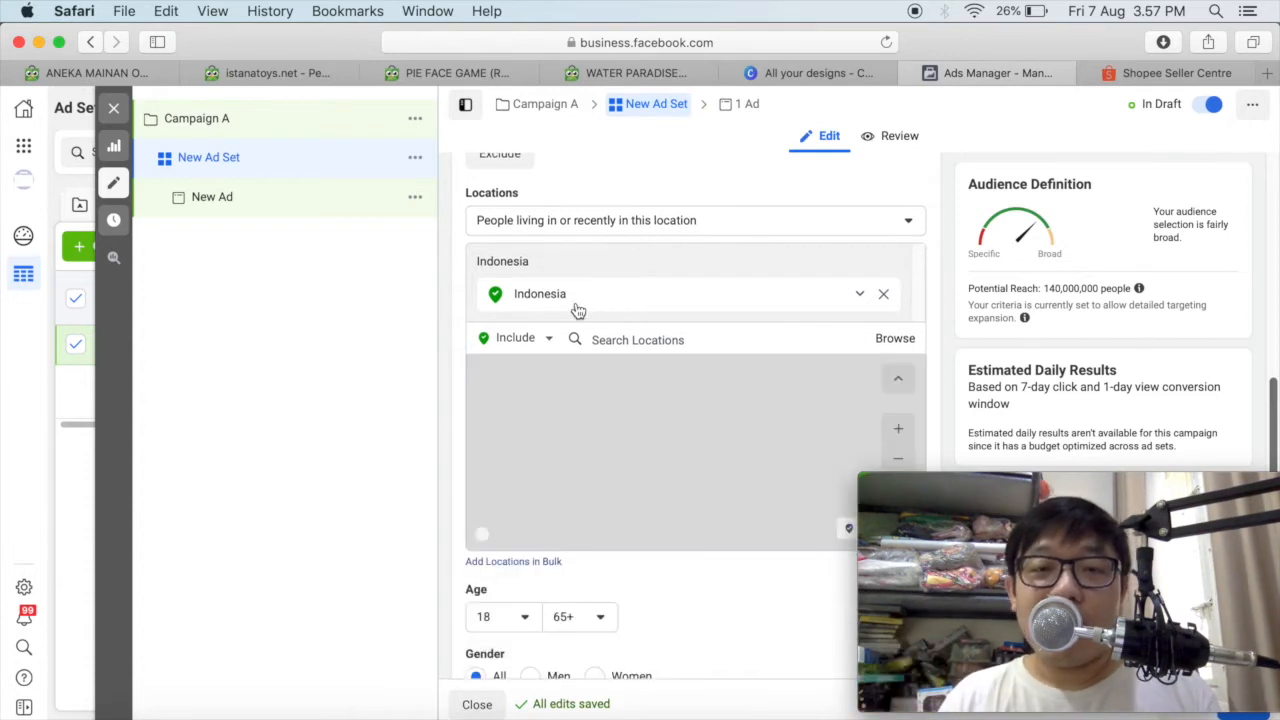
left_click(647, 342)
type("kar")
key("BackSpace")
key("BackSpace")
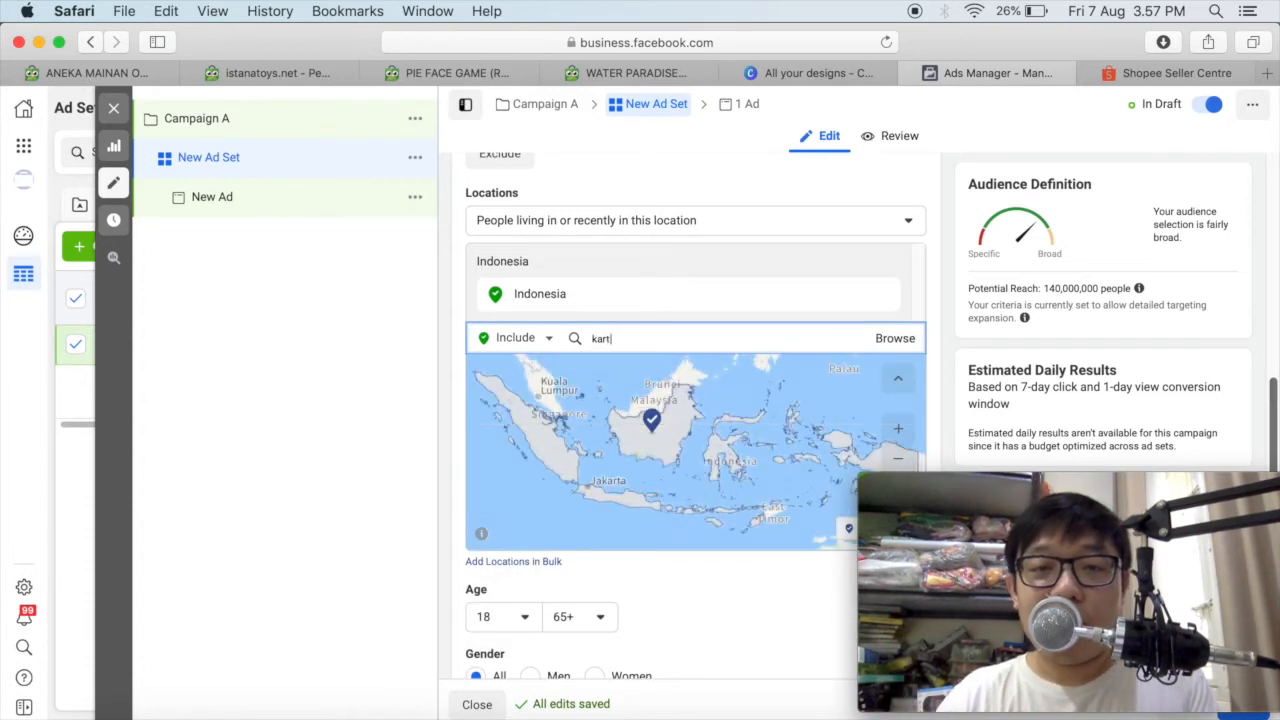
key("BackSpace")
type("jakart")
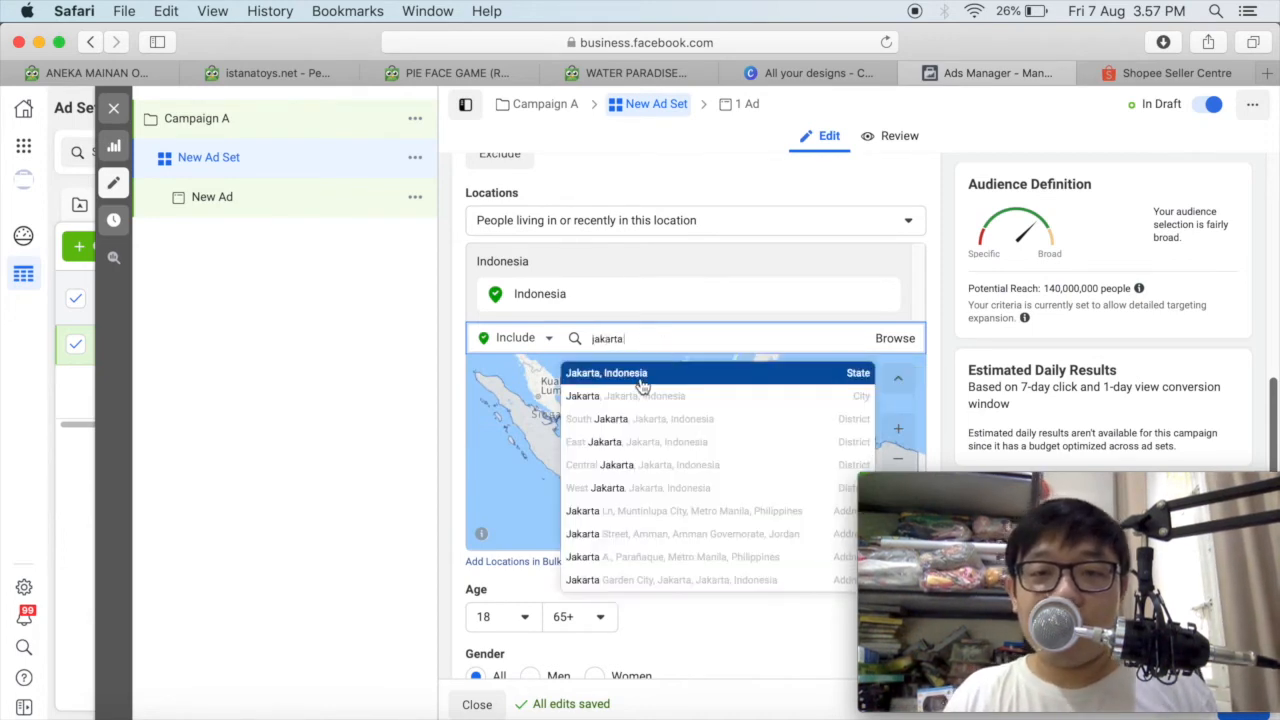
left_click(642, 376)
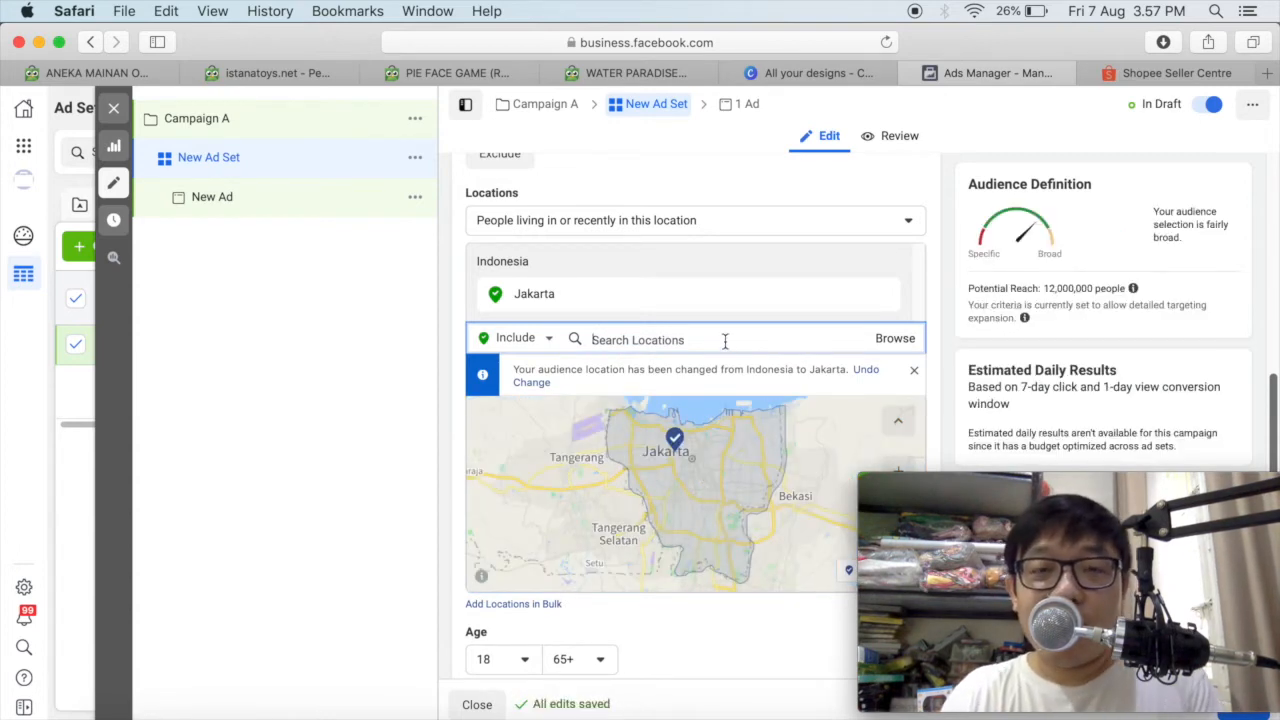
Include the state of West Java and the district of East Jakarta in the audience locations.
type("west java")
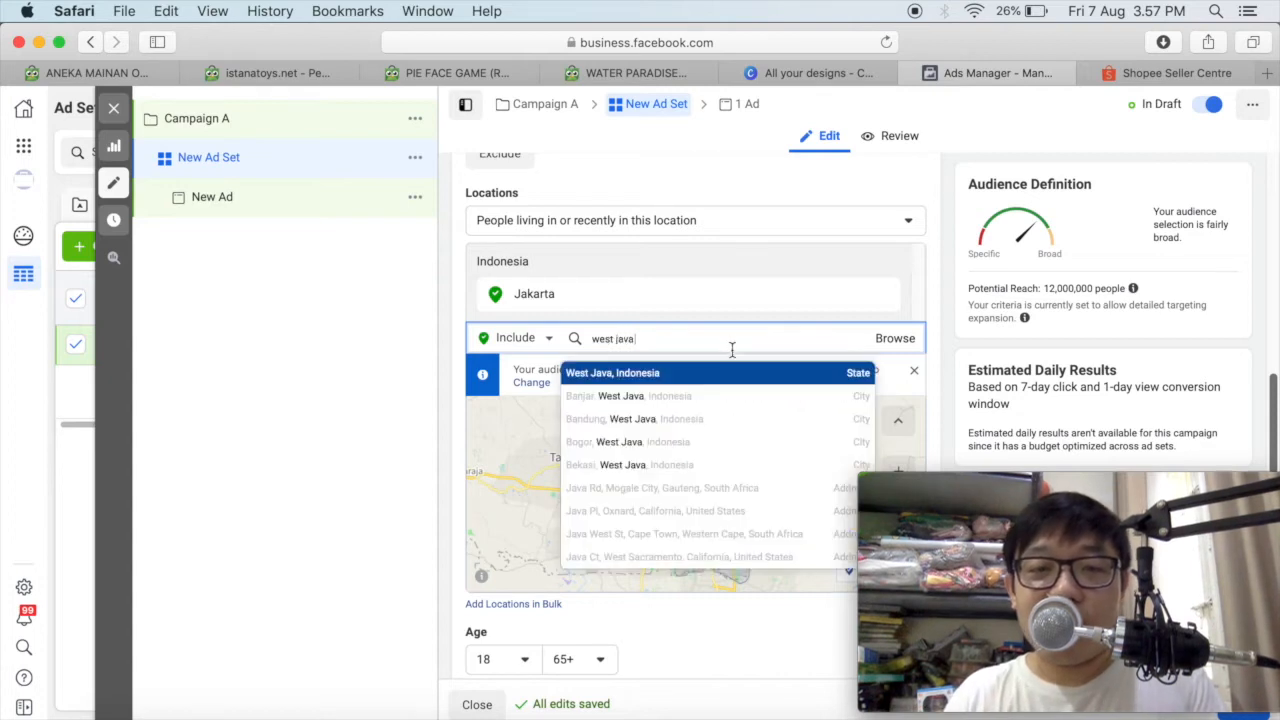
left_click(640, 380)
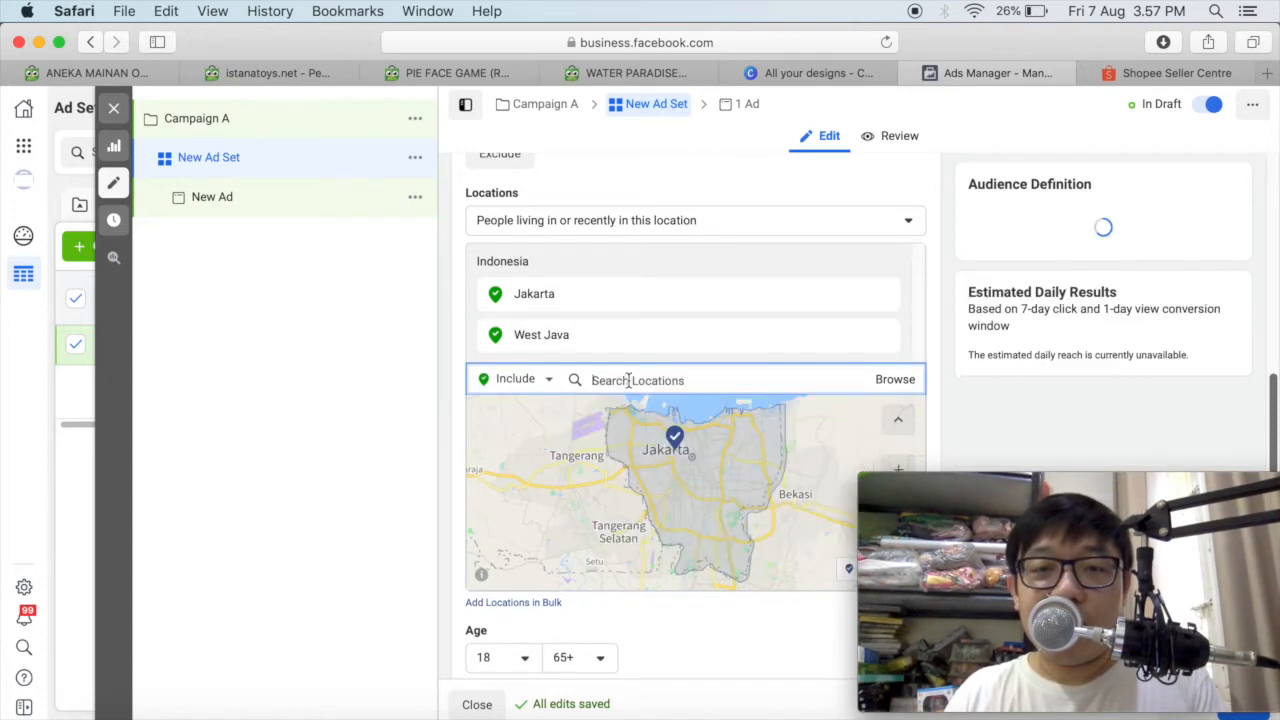
mouse_move(703, 541)
left_mouse_down()
mouse_move(671, 534)
mouse_move(674, 557)
mouse_move(708, 541)
left_mouse_up()
left_click(650, 390)
type("east java")
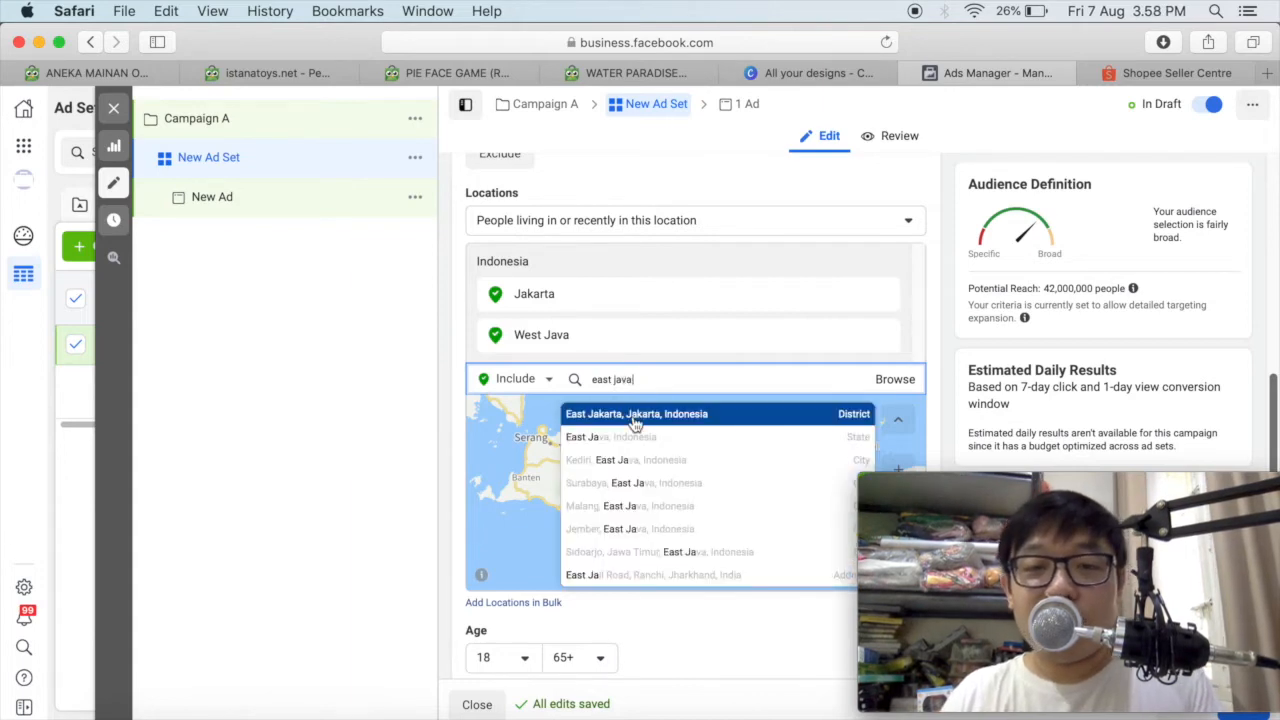
left_click(635, 423)
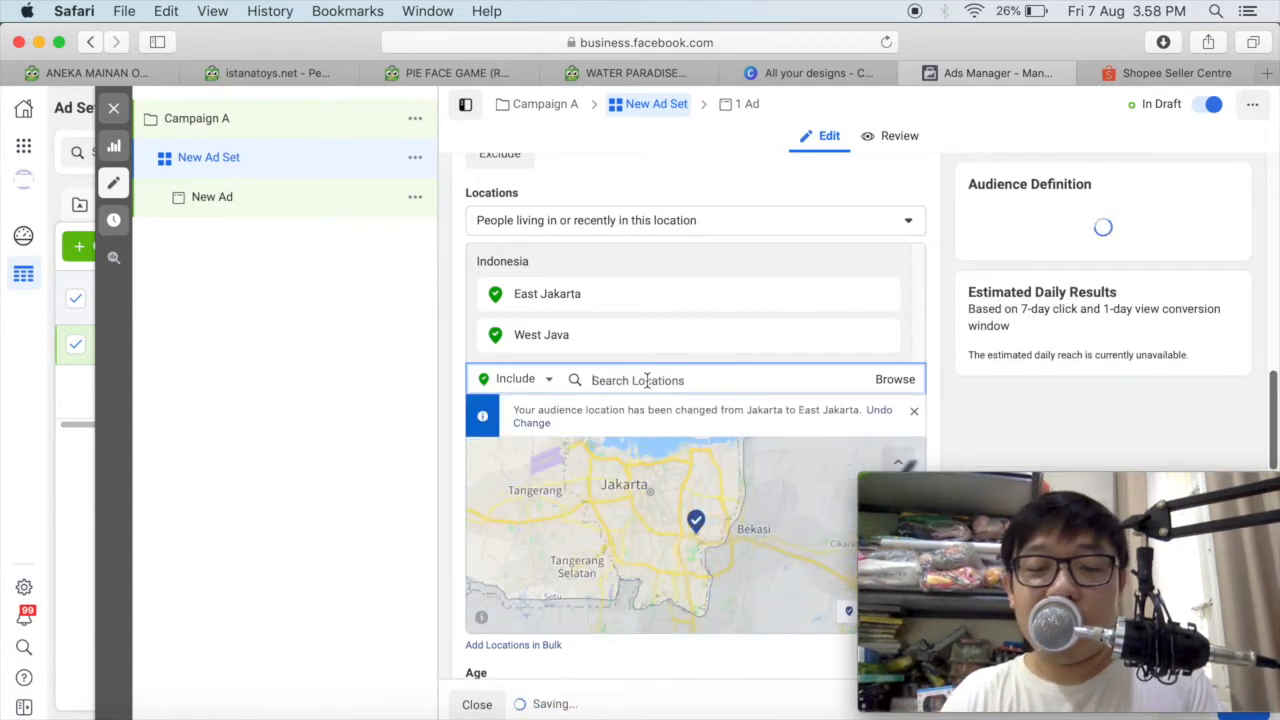
Add Banten and Central Java to the ad set's included audience locations.
type("banten")
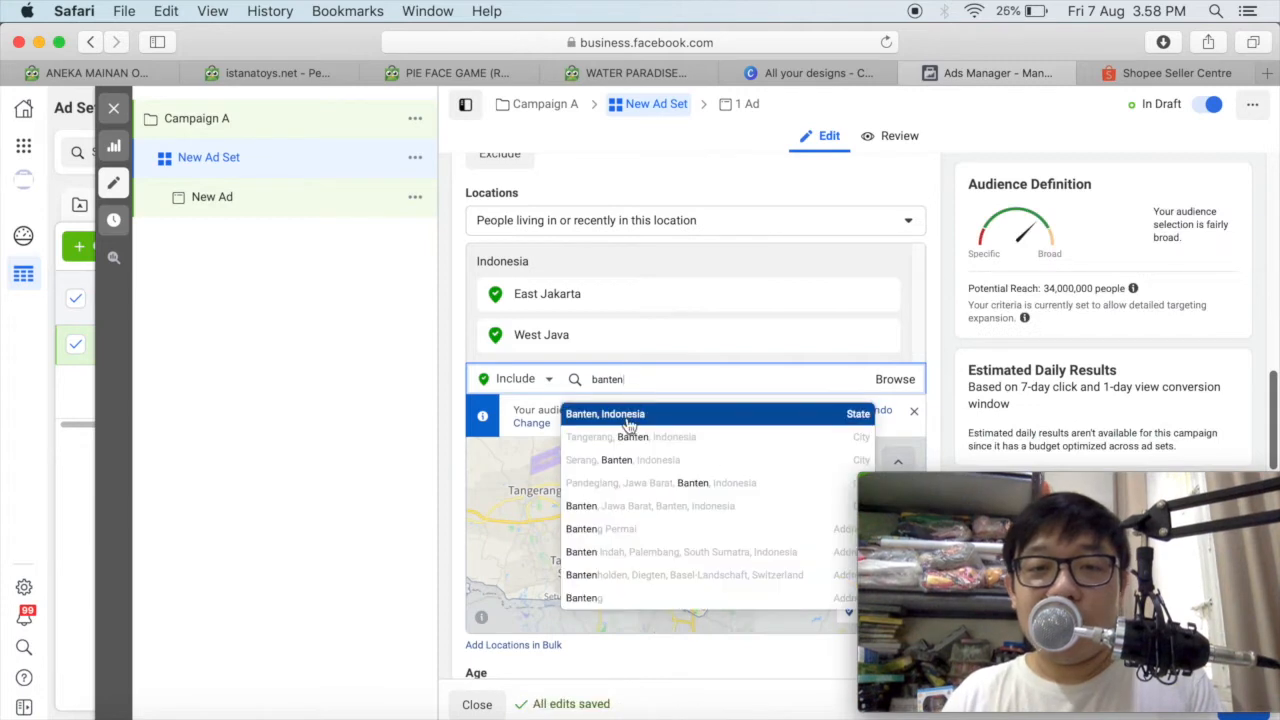
left_click(642, 412)
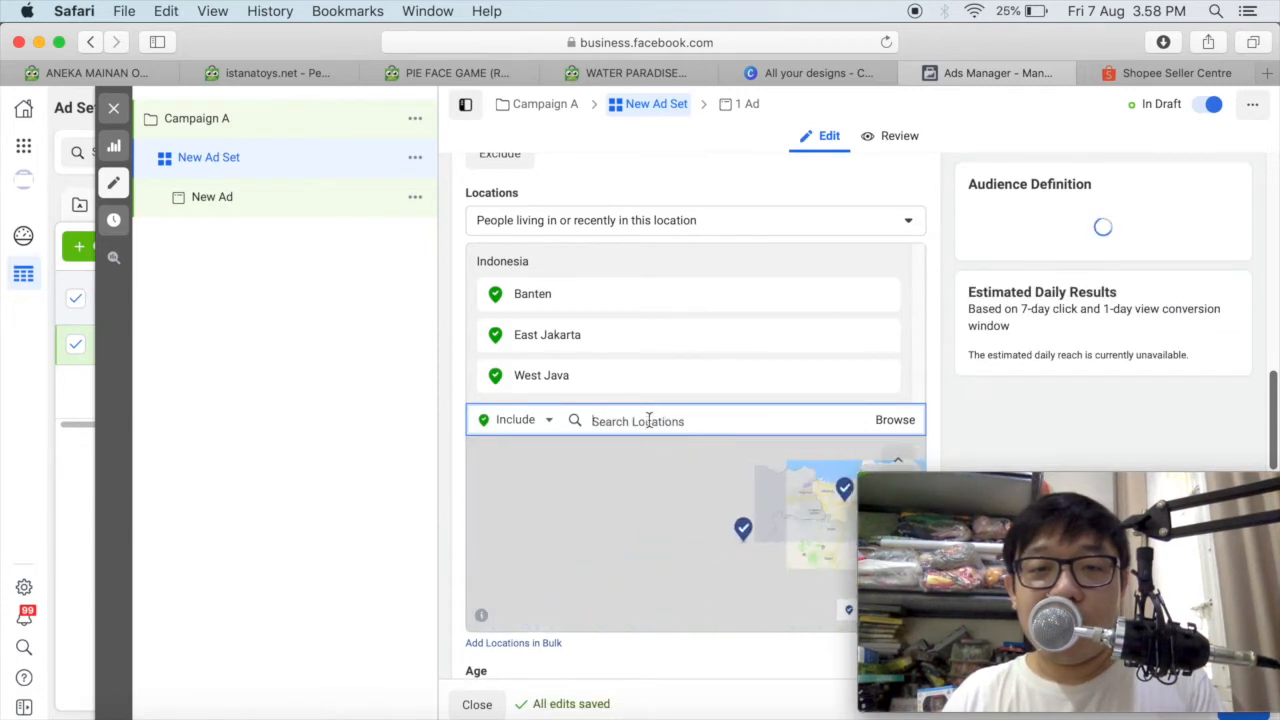
type("centa")
type("rl")
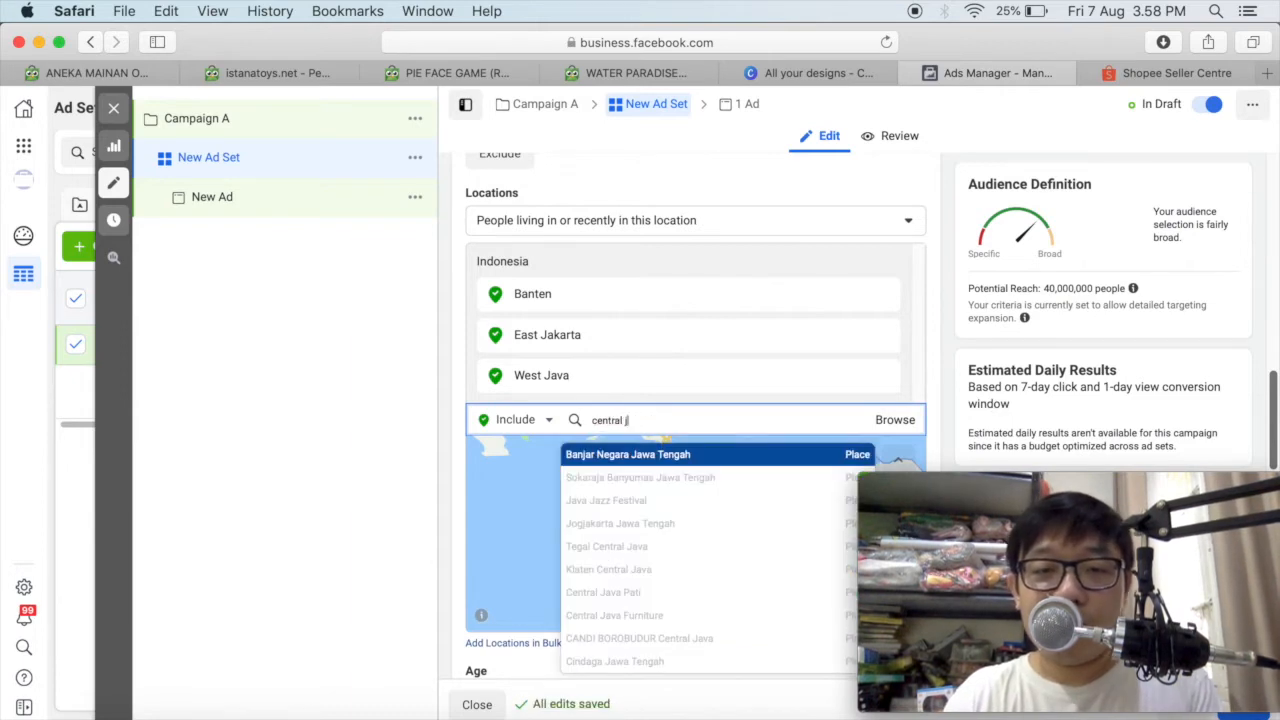
left_click(657, 451)
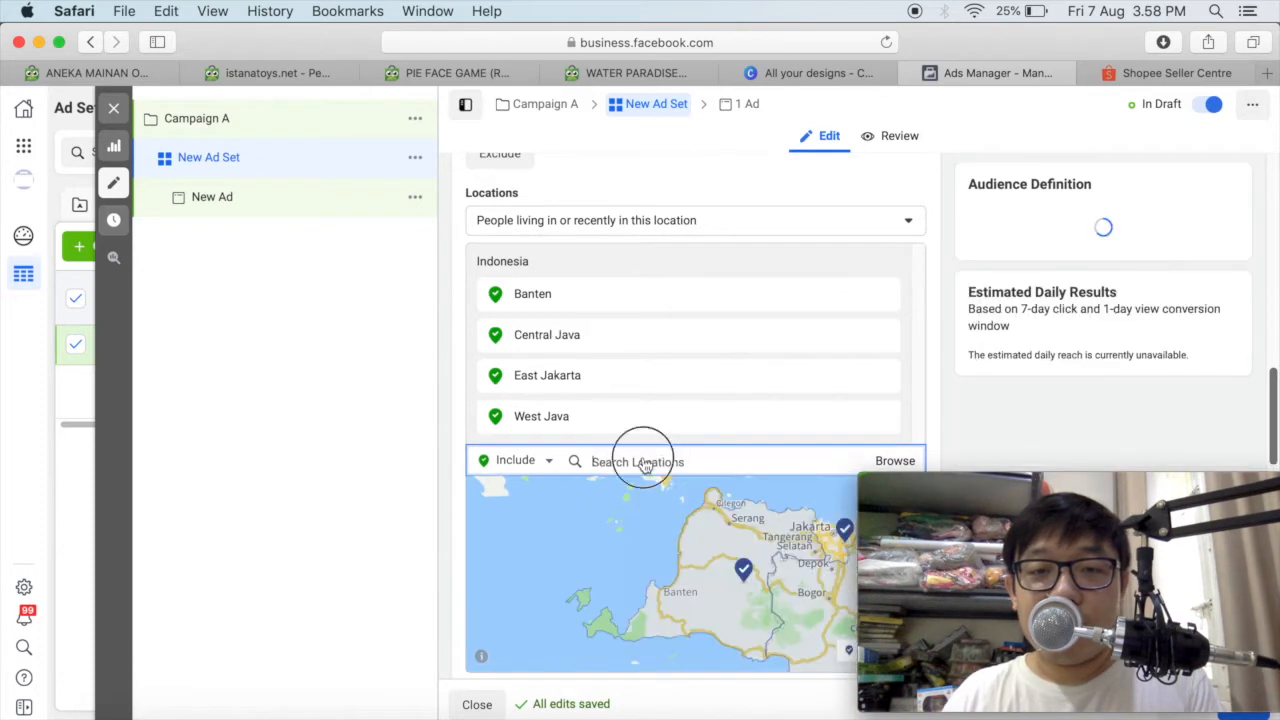
Add the state of East Java, Indonesia to the included audience locations.
type("e")
type("as")
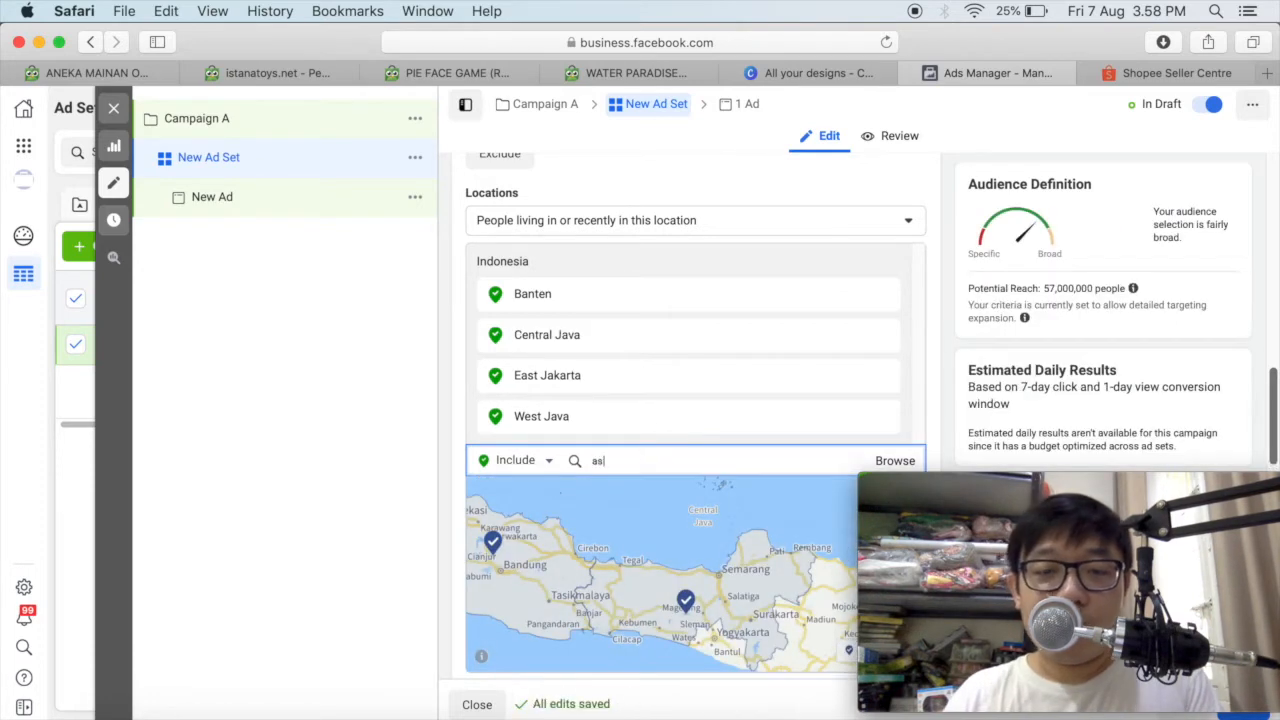
key("BackSpace")
key("BackSpace")
type("east java")
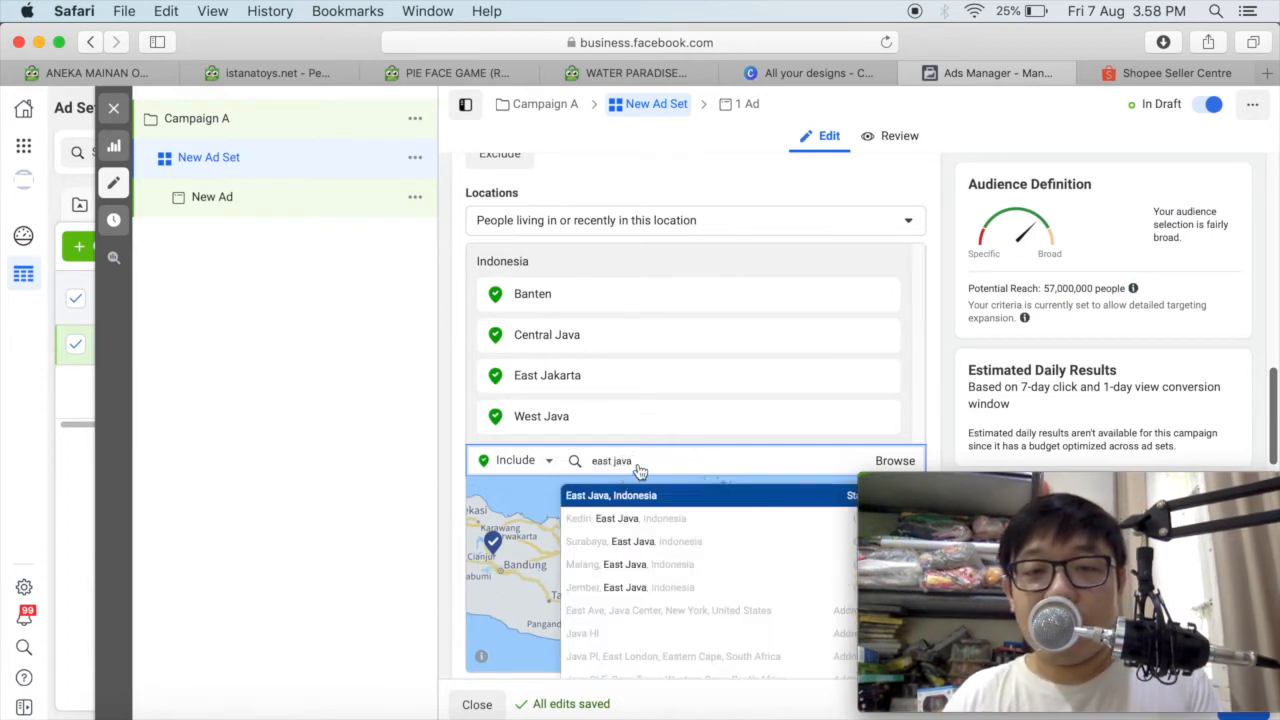
key("Return")
Add the city of Yogyakarta, Special Region of Yogyakarta, Indonesia to the ad set's included audience locations.
type("yogyakar")
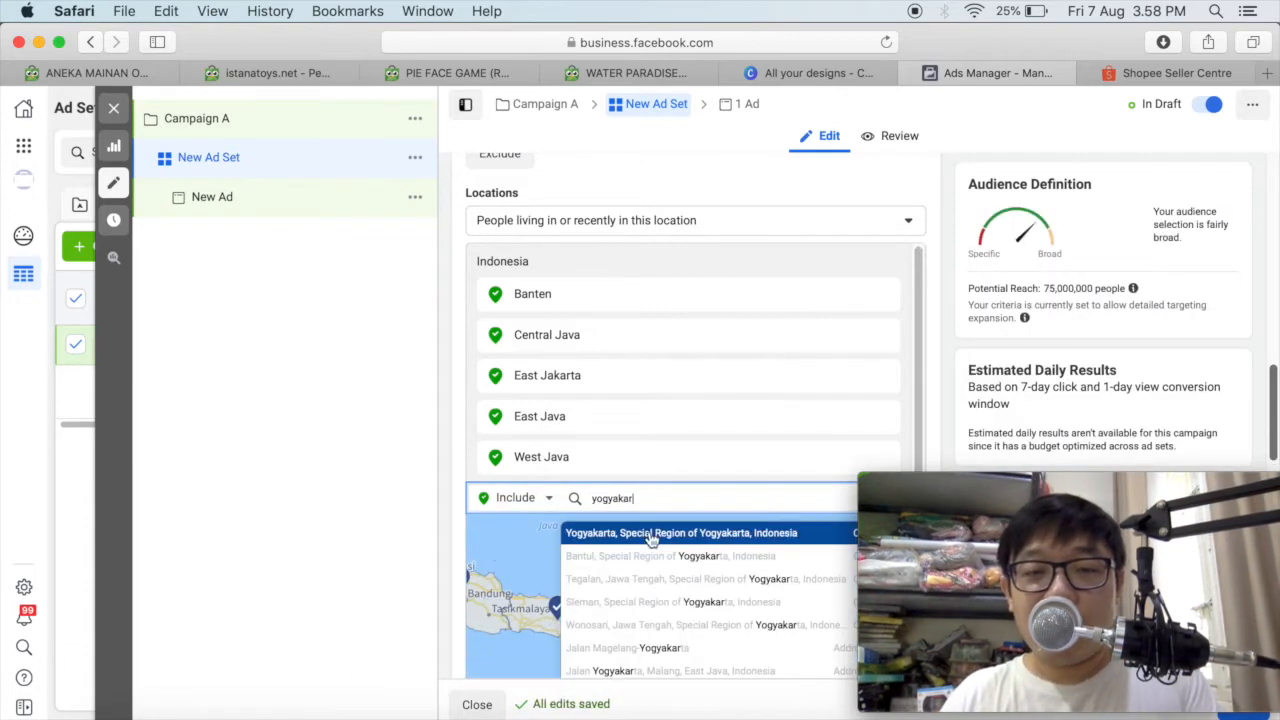
left_click(650, 538)
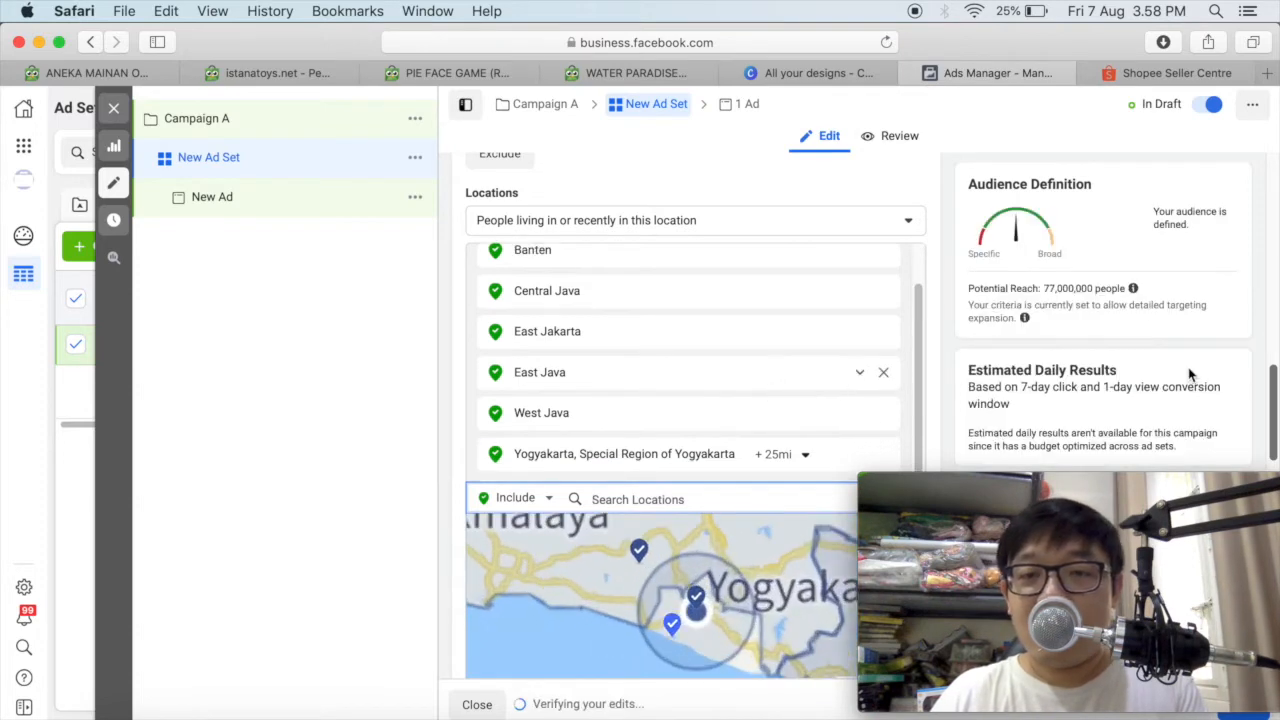
scroll(780, 391, "down", 3)
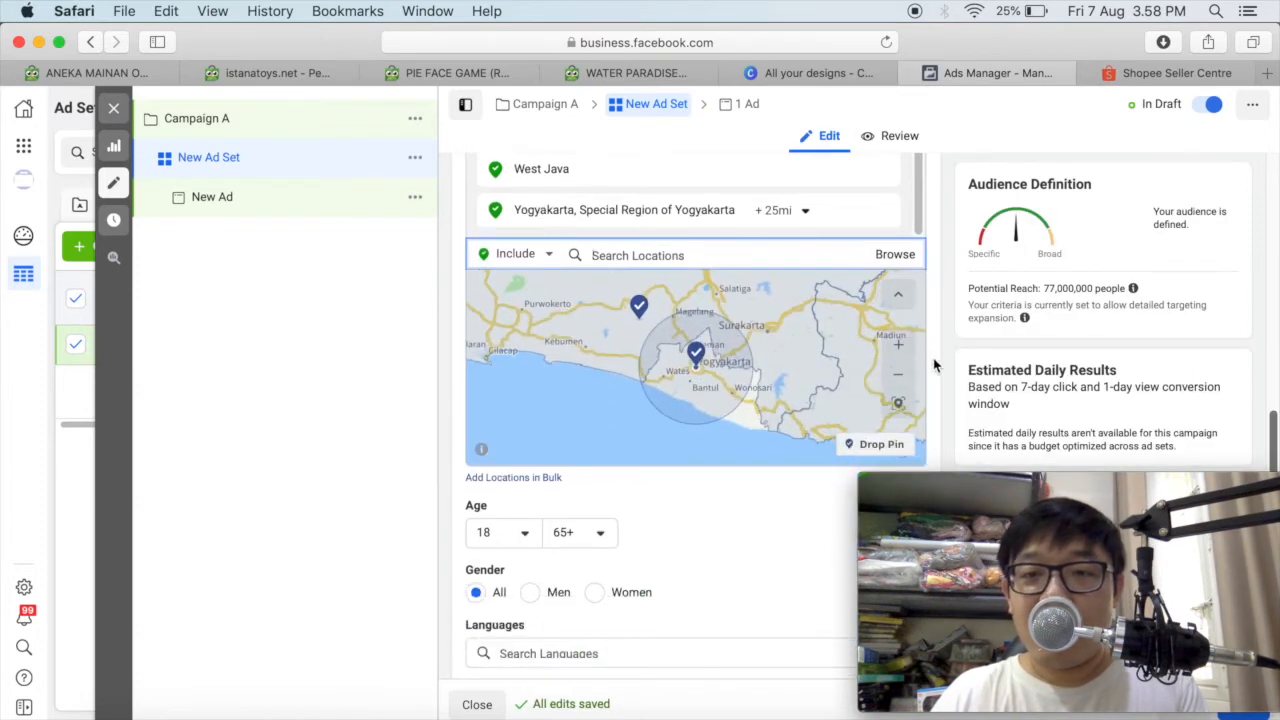
left_click(899, 374)
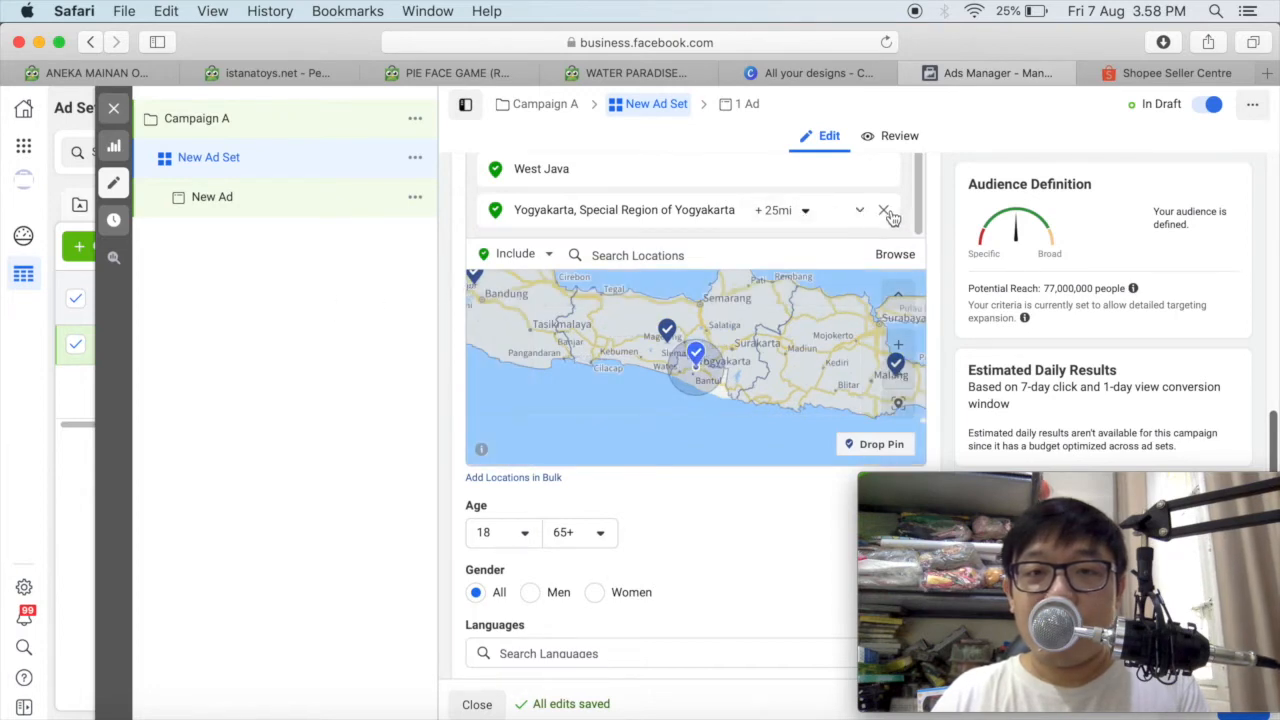
Replace the city of Yogyakarta with the state Special Region of Yogyakarta, Indonesia in the included audience locations.
left_click(645, 255)
type("yog")
key("BackSpace")
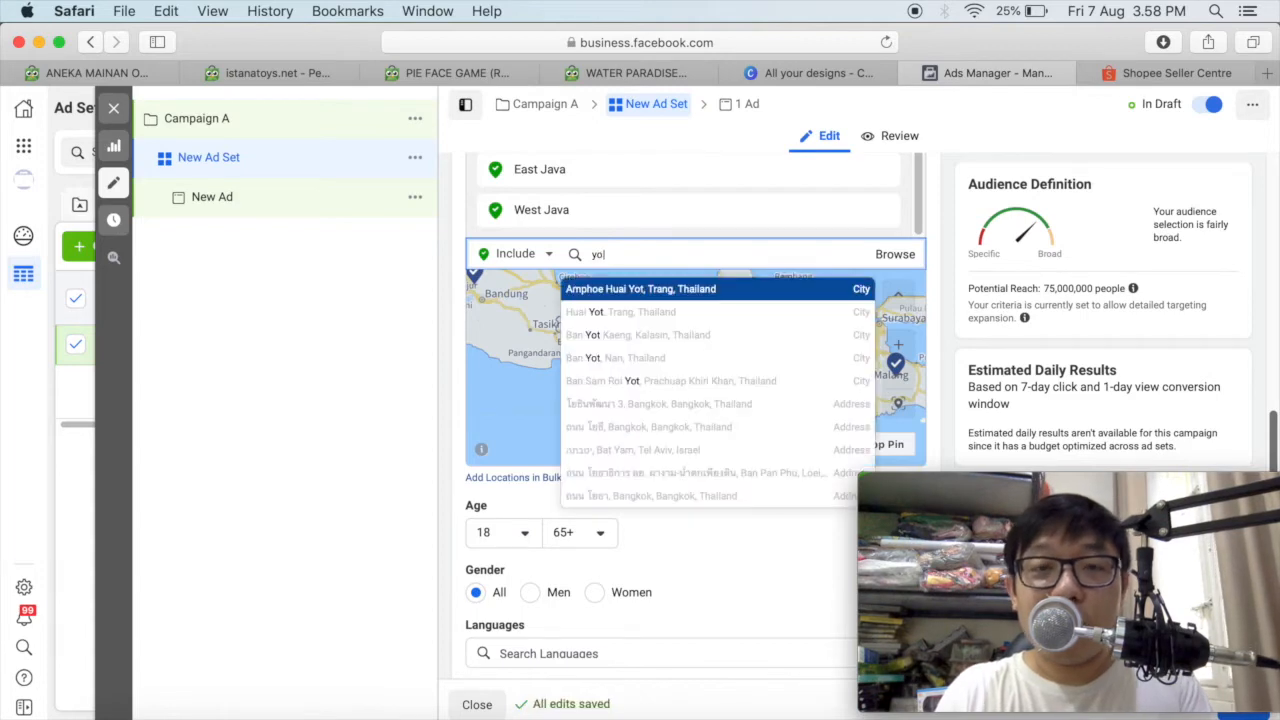
type("karta")
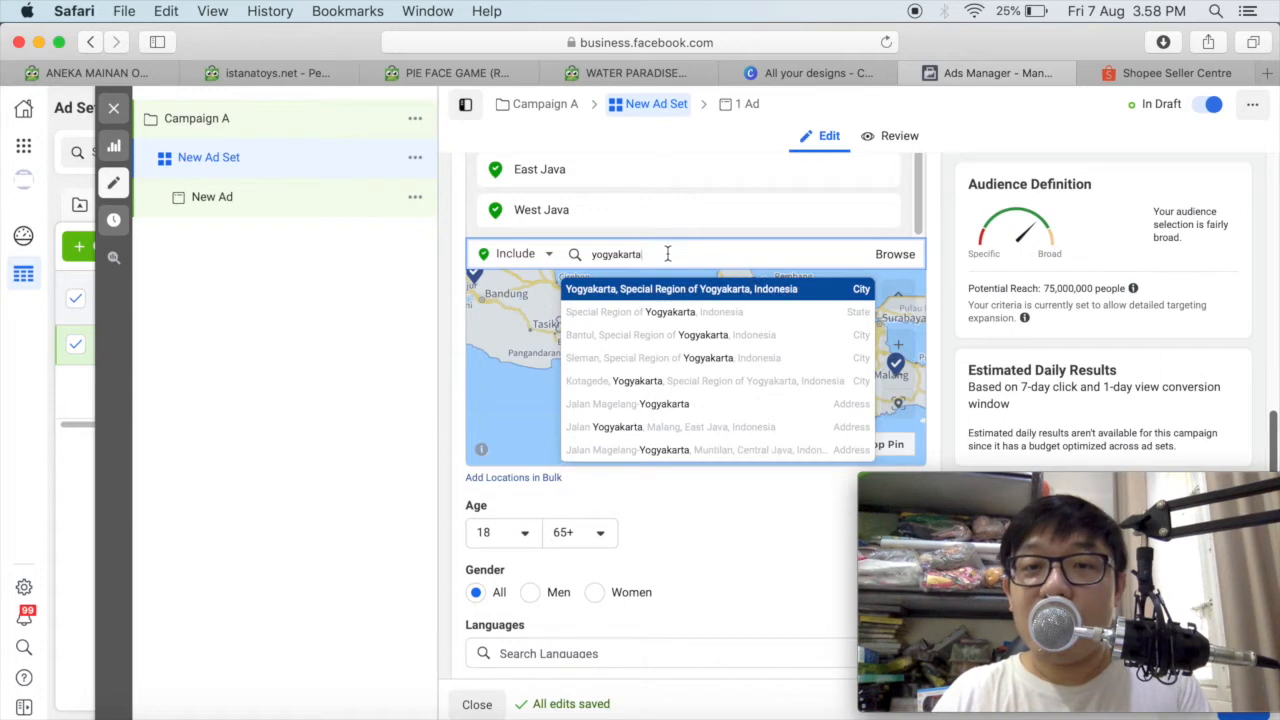
left_click(662, 314)
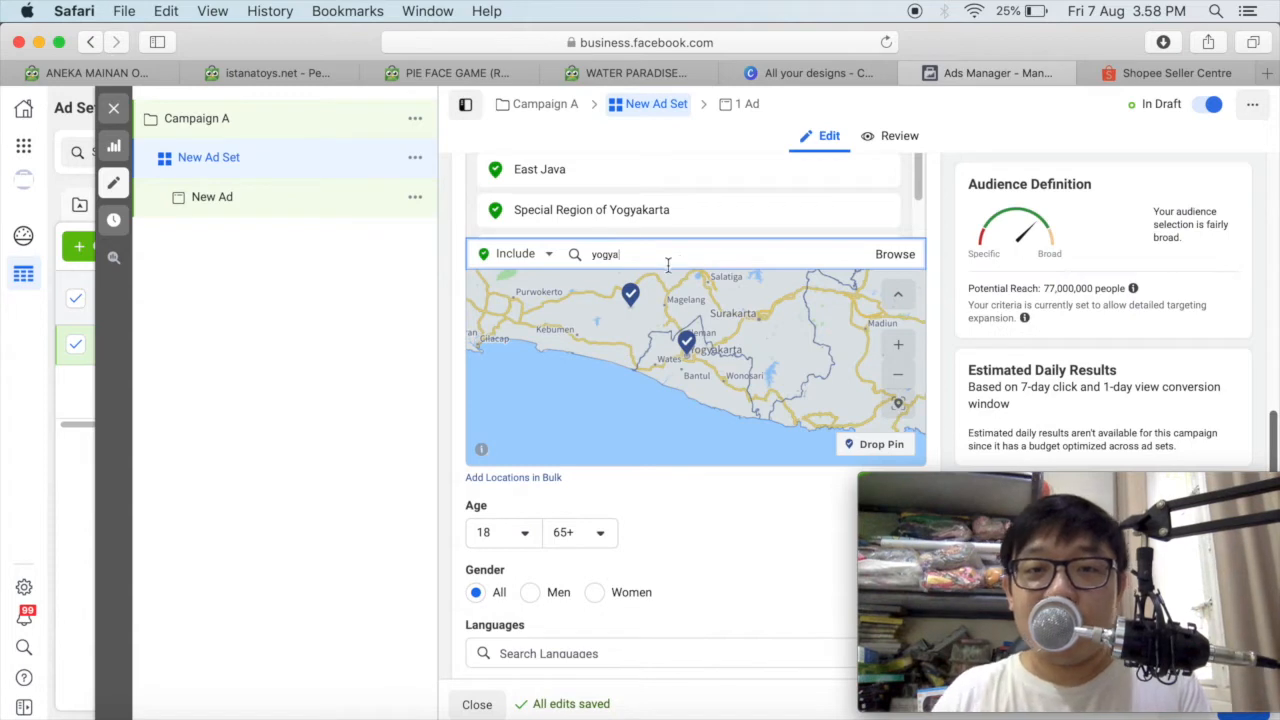
Remove the Special Region of Yogyakarta, include it again as a state, and check the pins across Java on the map.
left_click(886, 212)
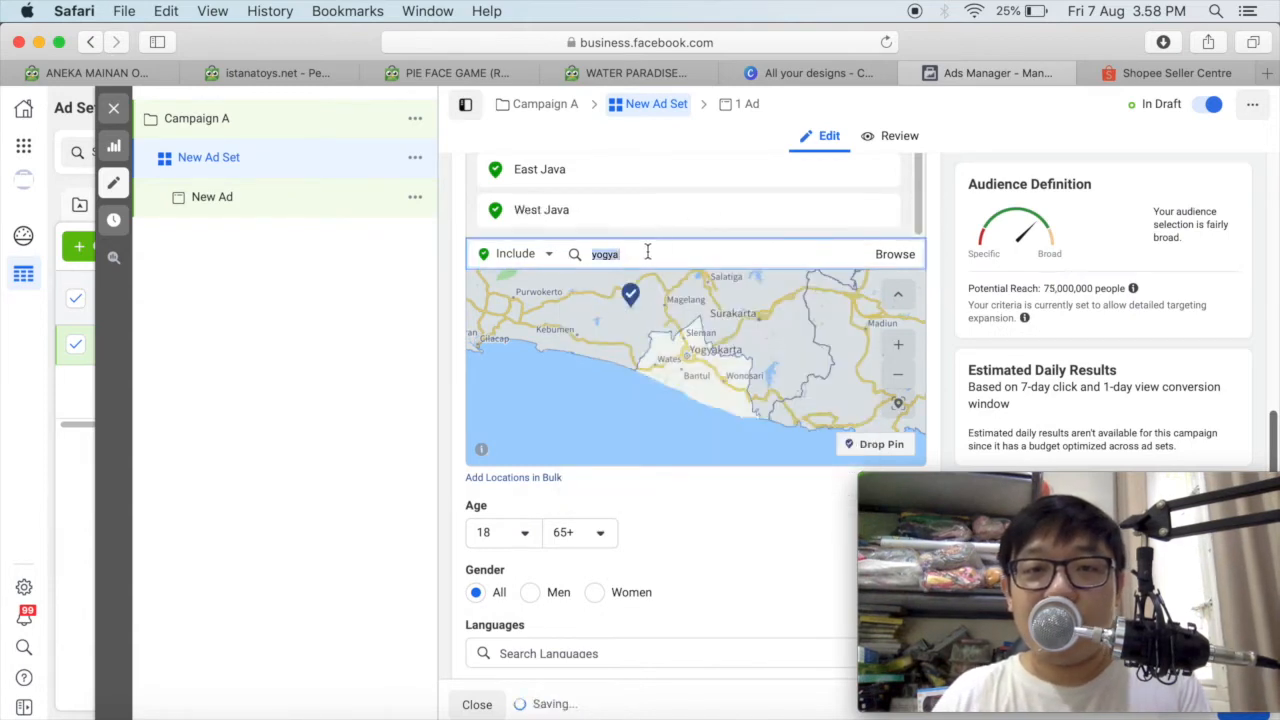
type("karta")
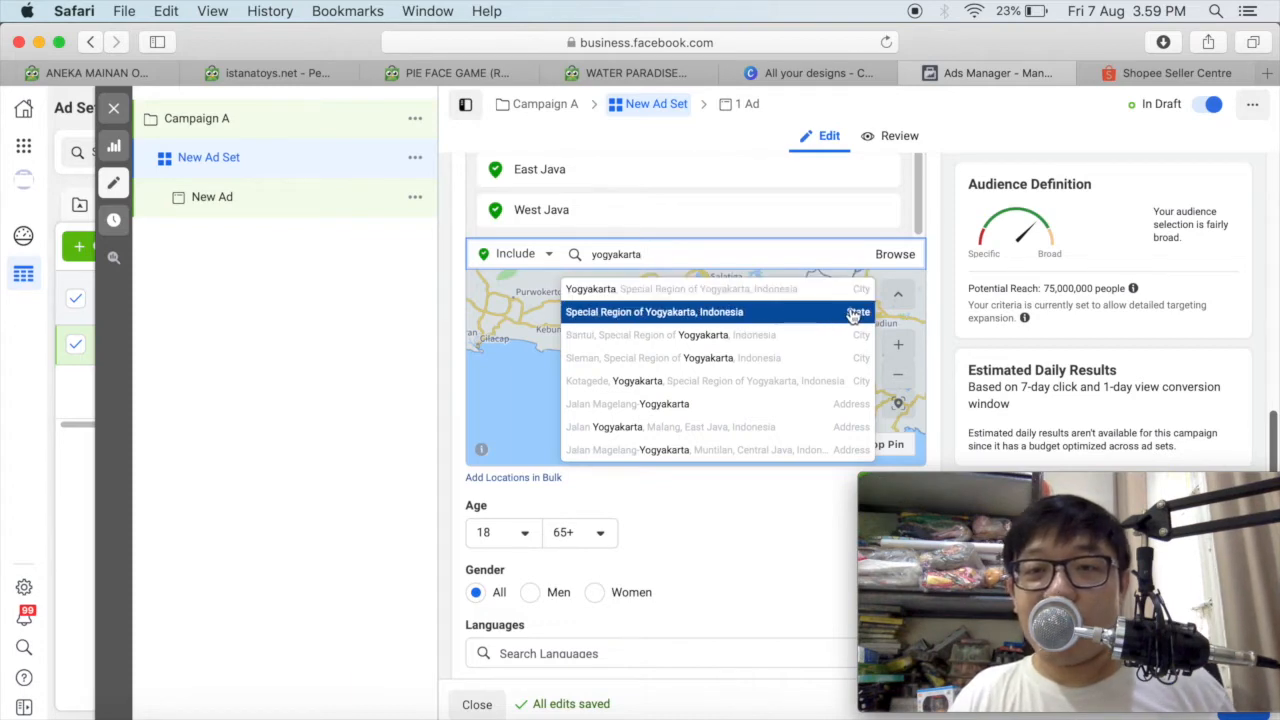
left_click(853, 314)
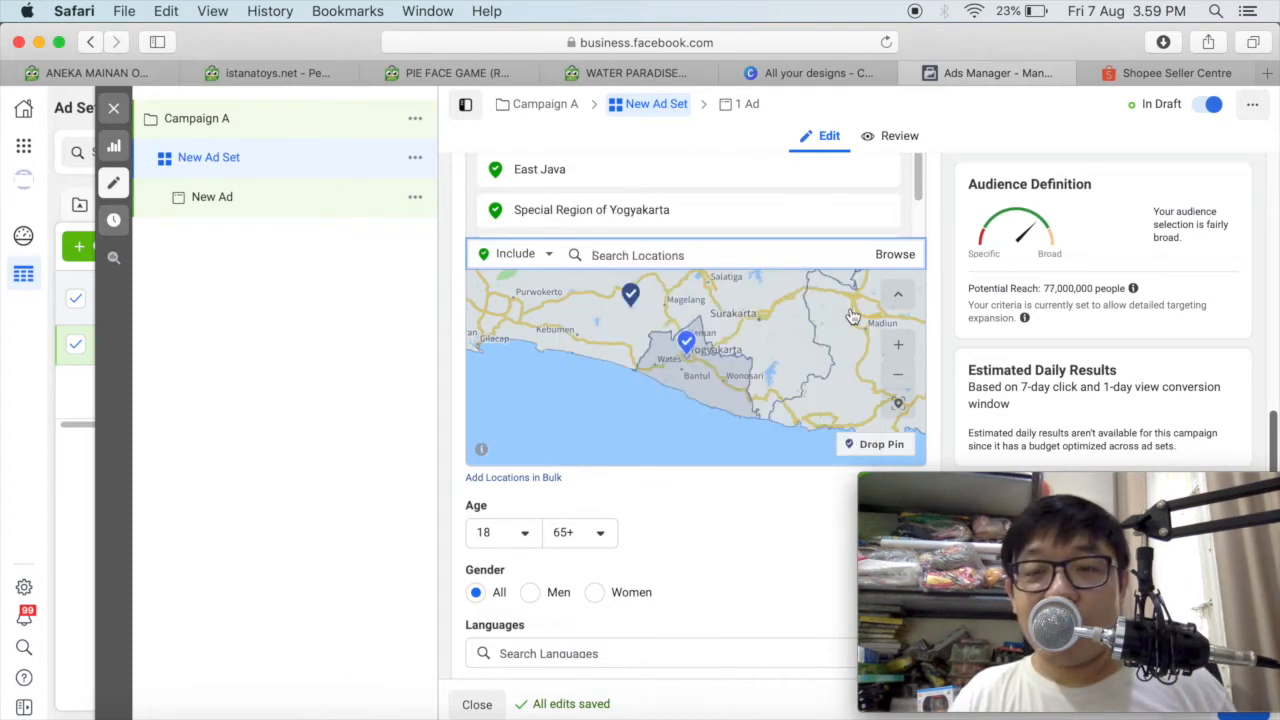
left_click(898, 375)
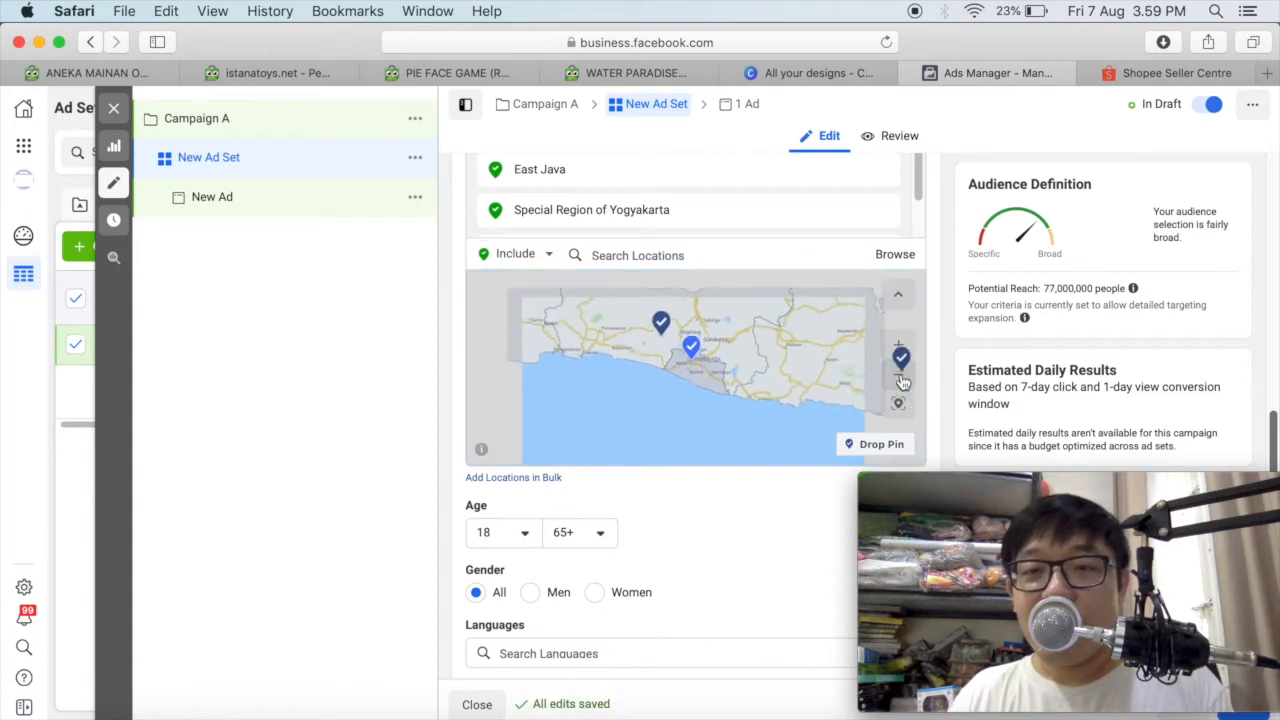
left_click(898, 375)
left_click_drag(708, 405, 706, 417)
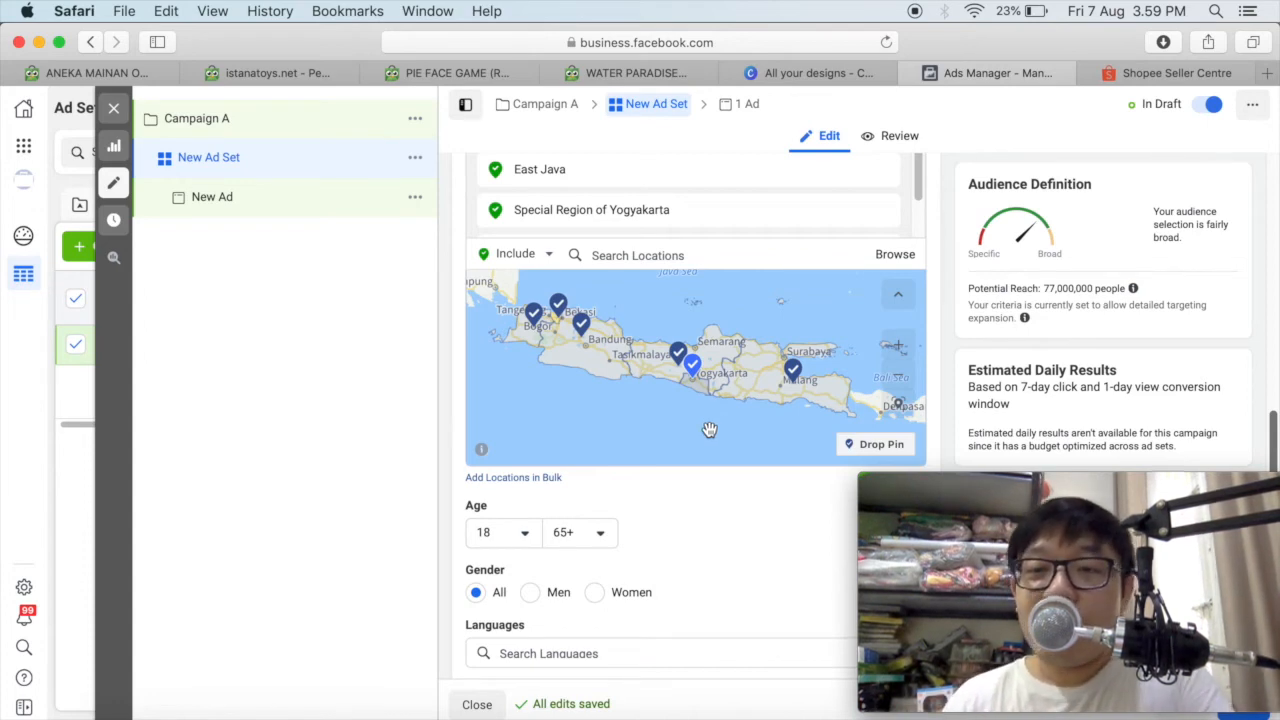
Set the audience's minimum age to 24.
scroll(744, 507, "down", 3)
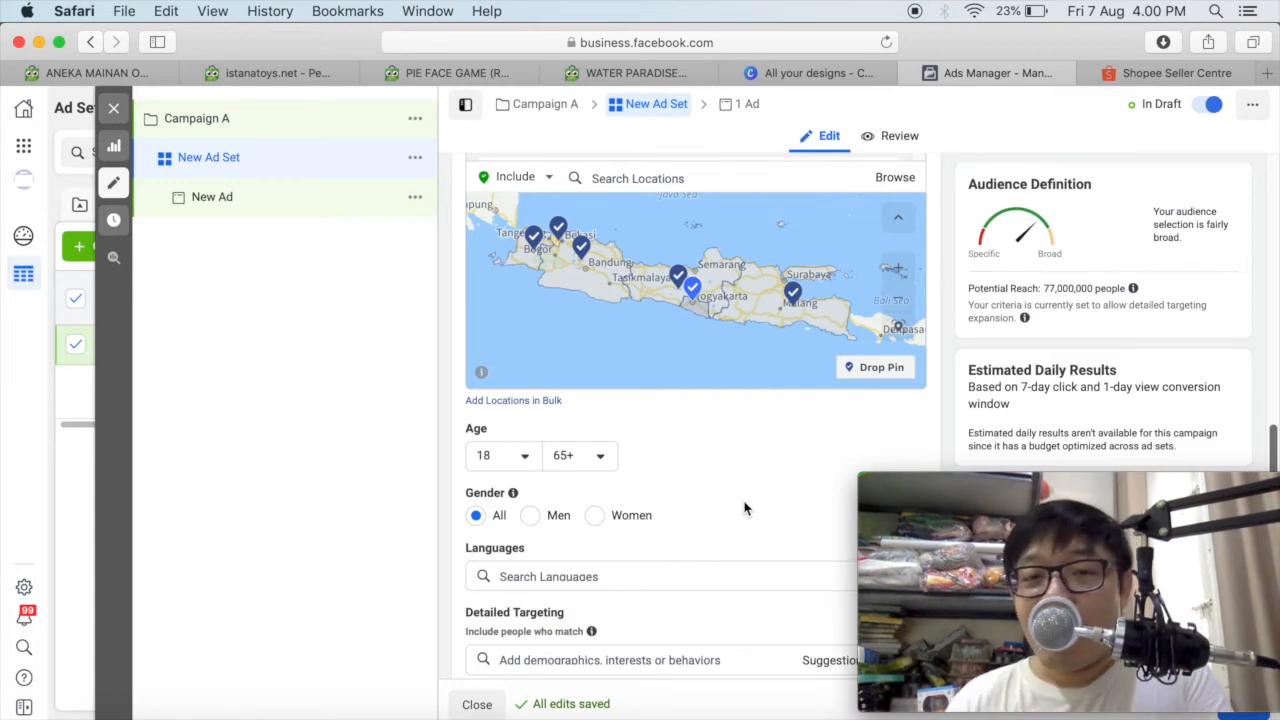
scroll(744, 508, "down", 1)
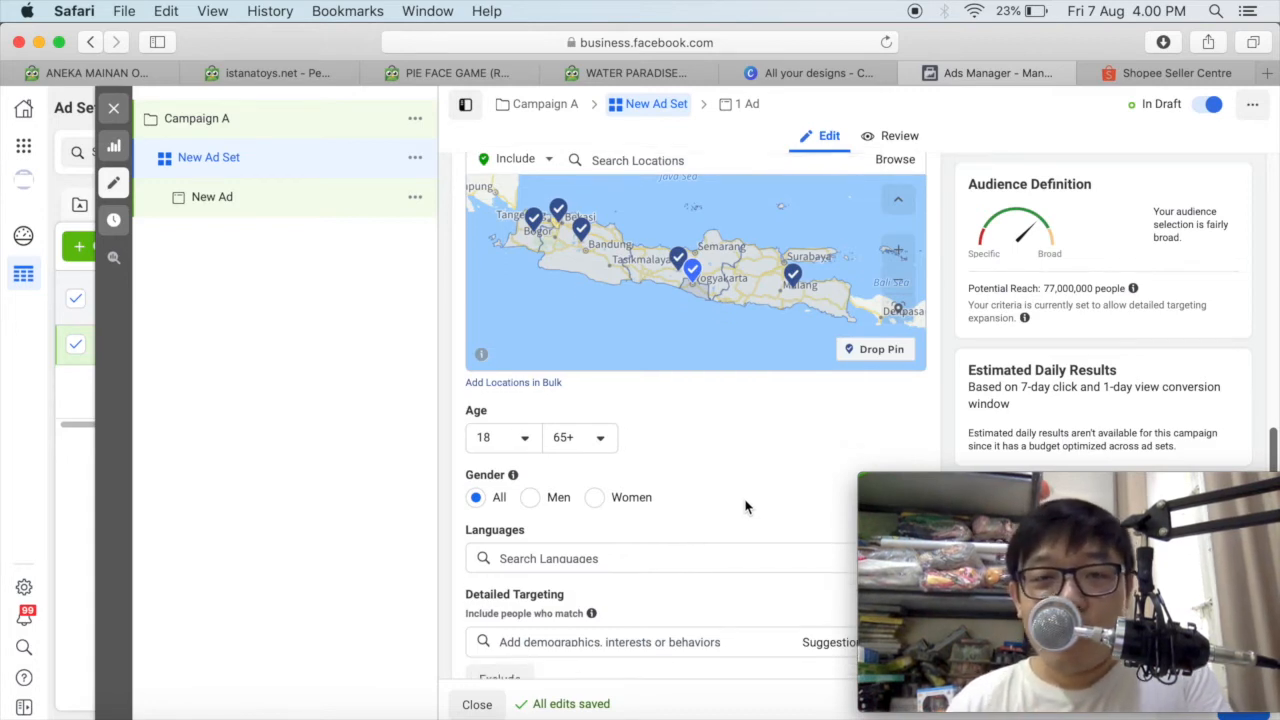
left_click(519, 449)
scroll(694, 443, "down", 5)
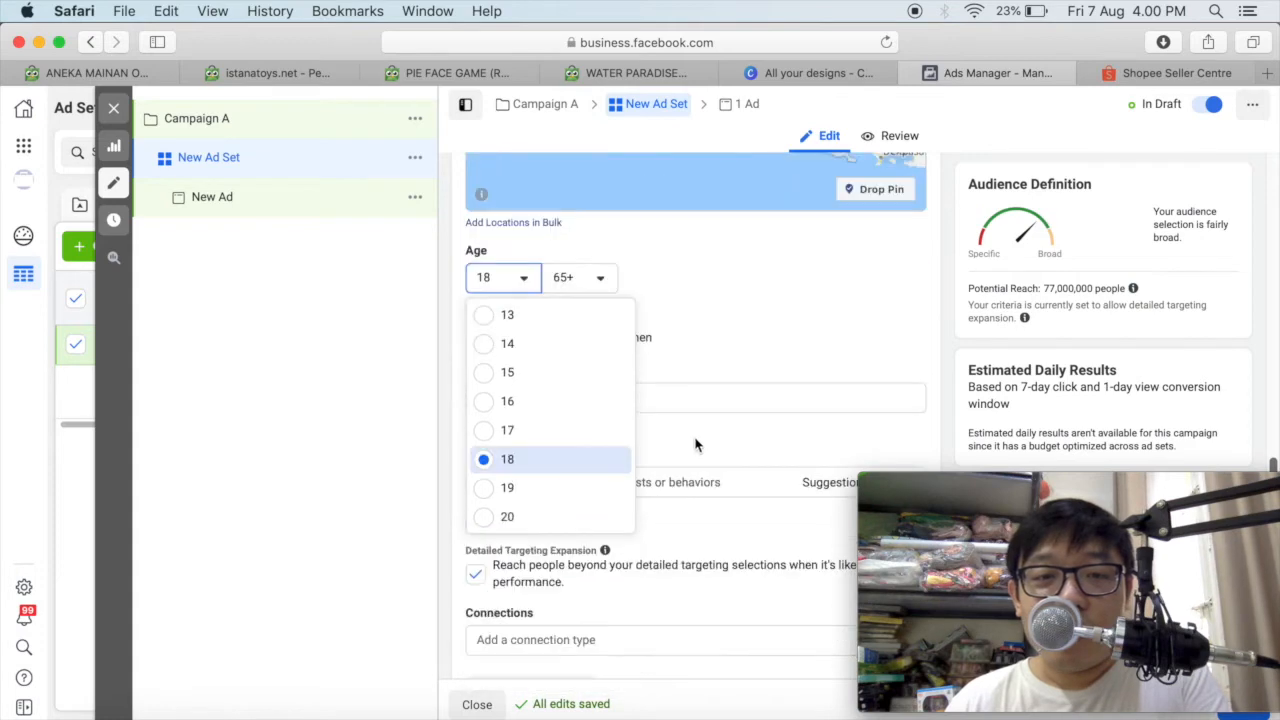
scroll(543, 435, "down", 3)
scroll(543, 435, "down", 2)
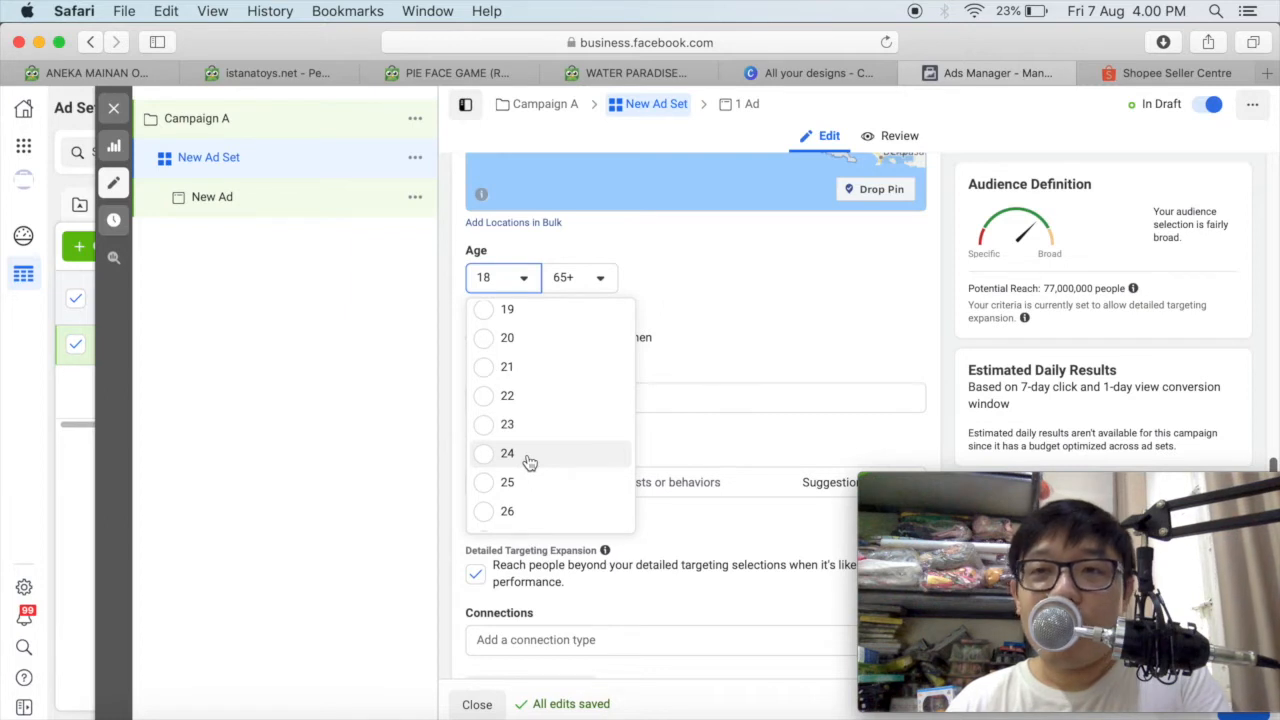
left_click(528, 458)
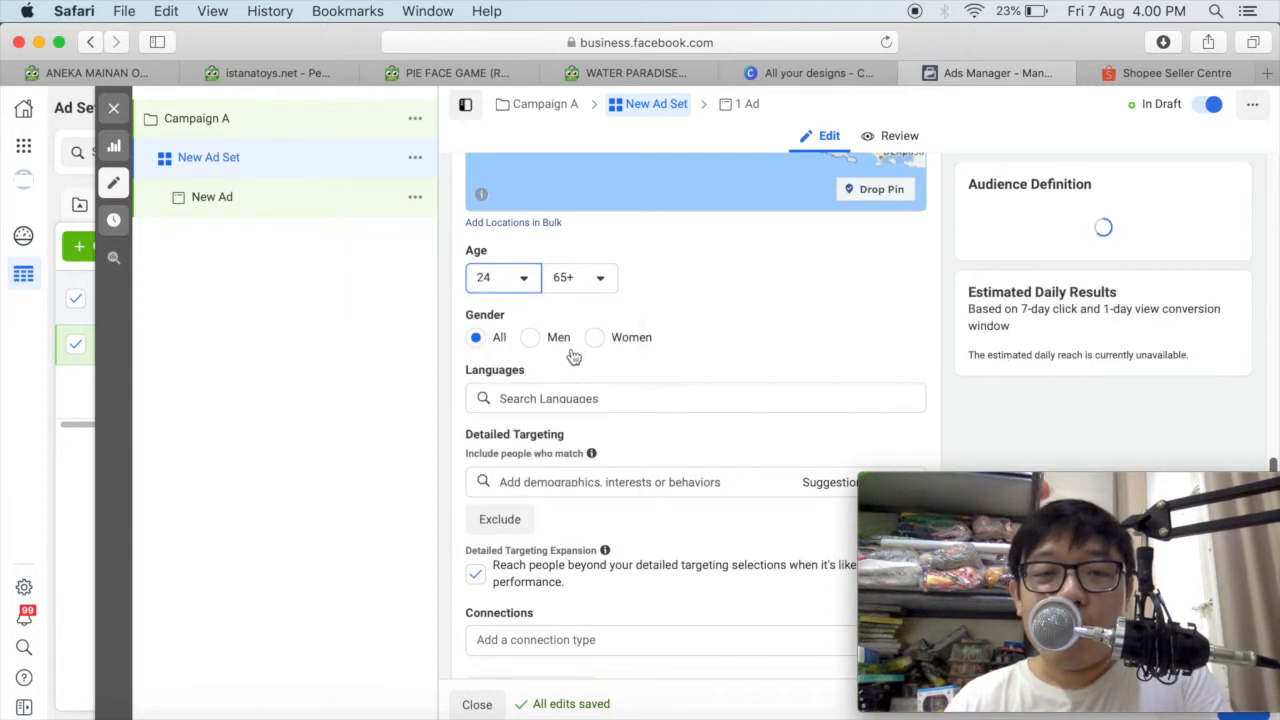
Set the audience's maximum age to 55.
left_click(575, 277)
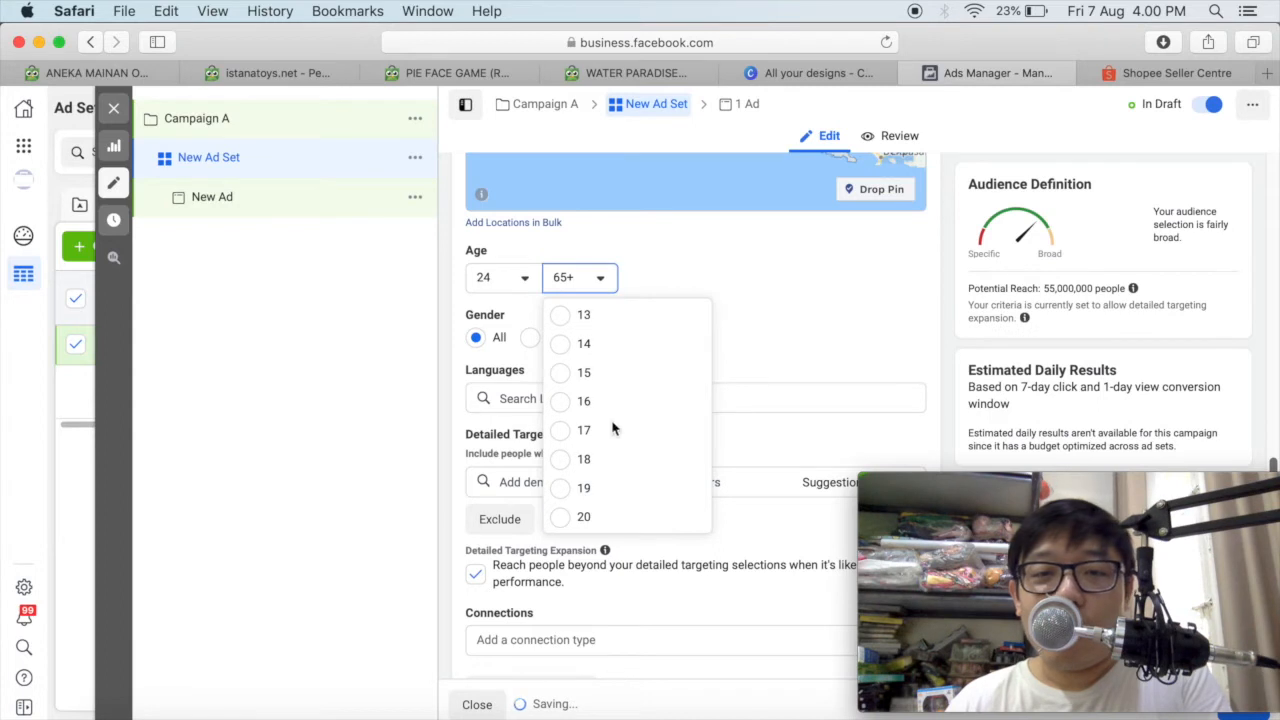
scroll(593, 432, "up", 3)
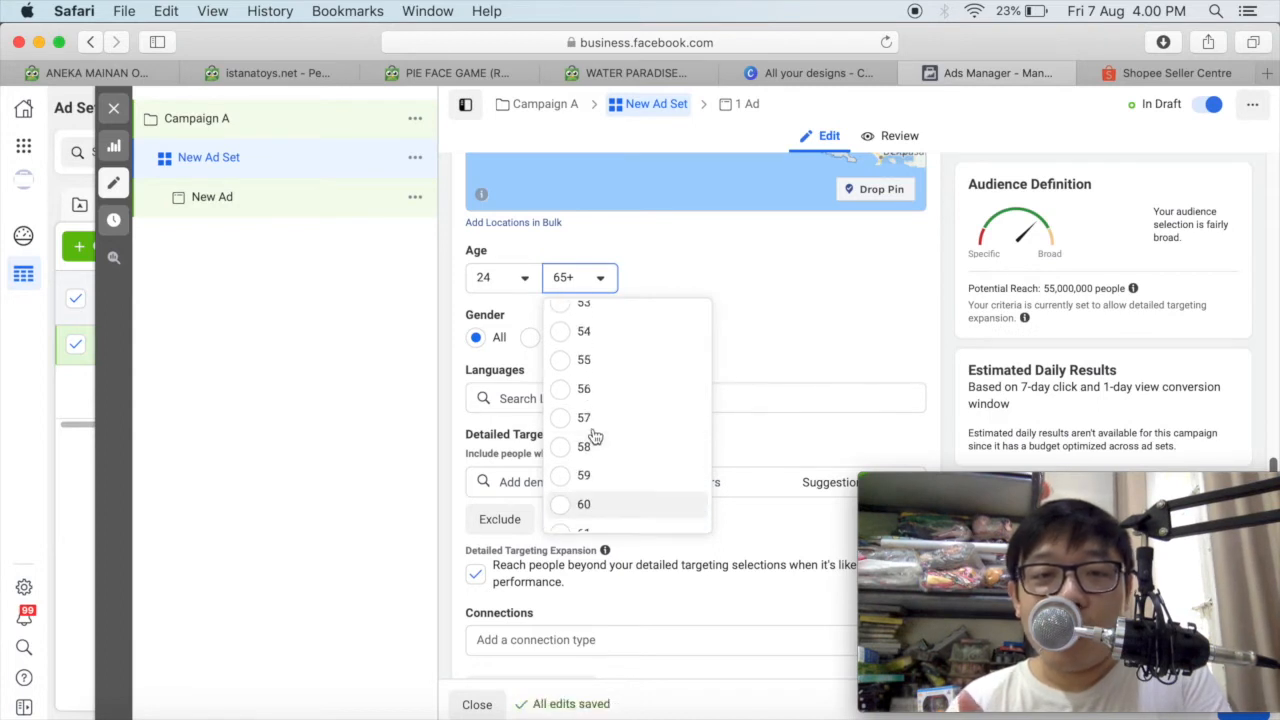
scroll(593, 435, "up", 1)
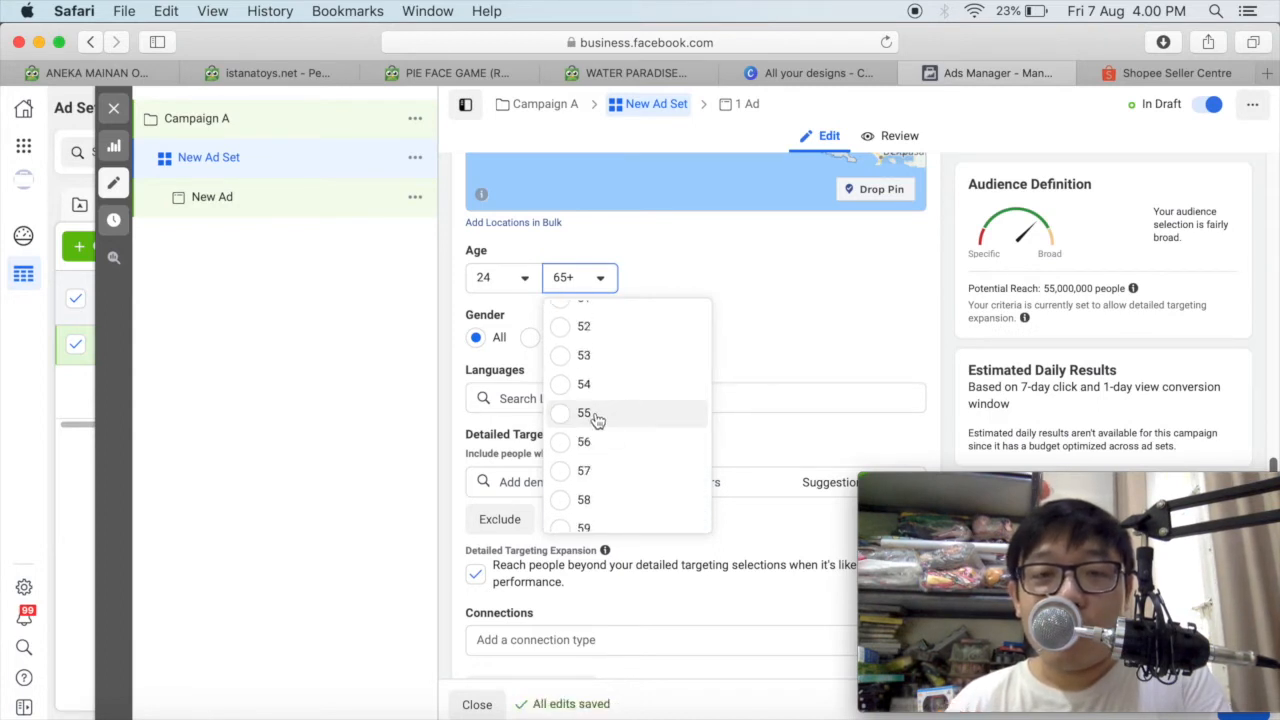
left_click(590, 414)
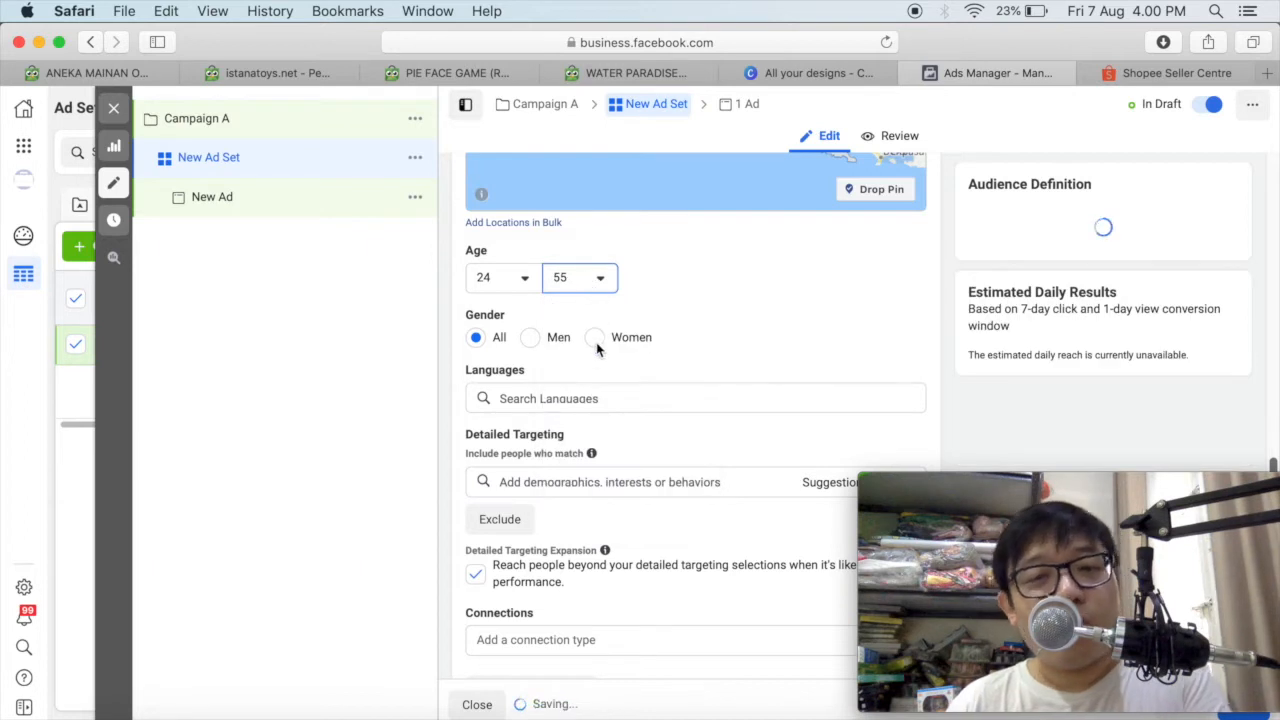
Set the audience's maximum age to 45 and limit the gender to Women.
left_click(585, 279)
scroll(598, 388, "up", 5)
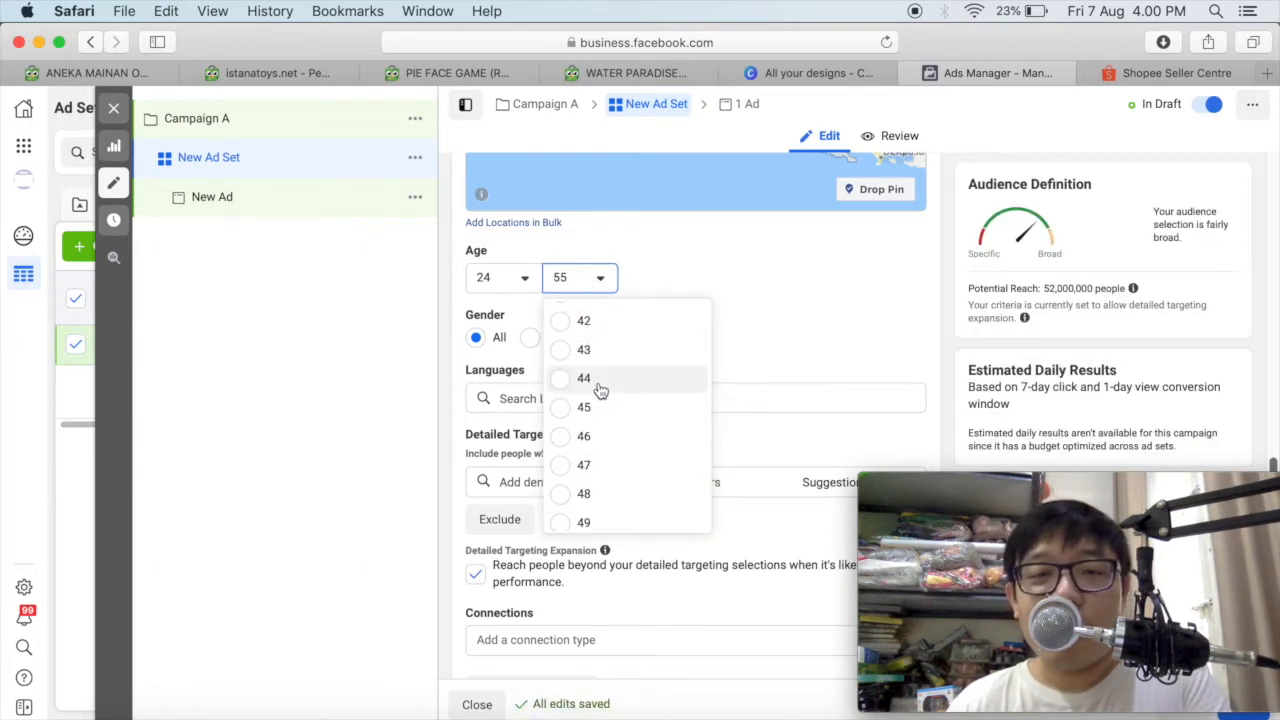
scroll(600, 390, "up", 1)
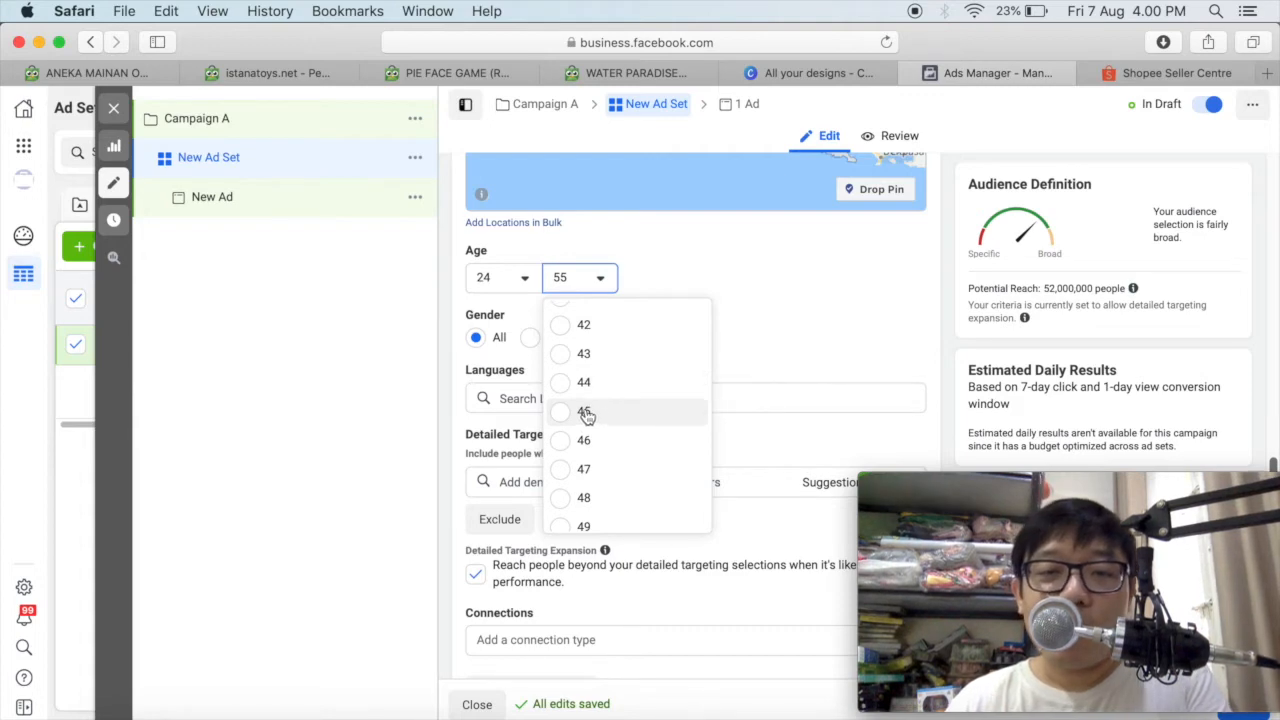
left_click(585, 413)
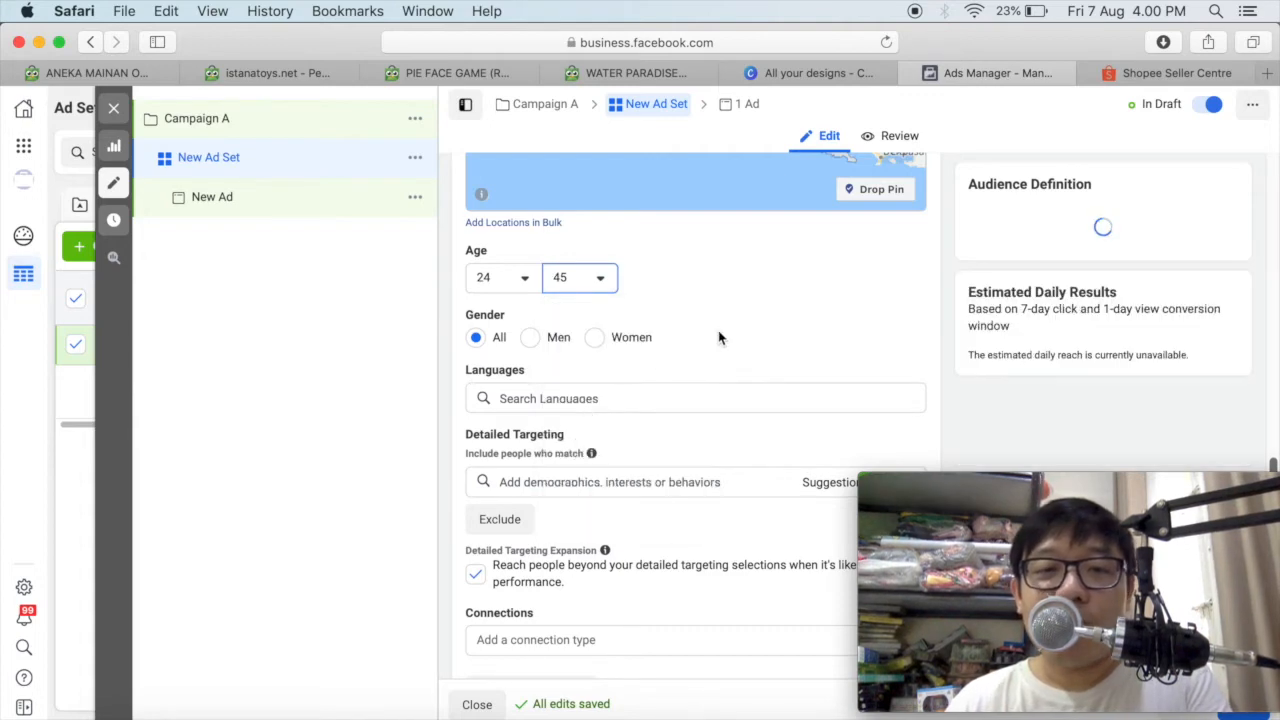
left_click(597, 339)
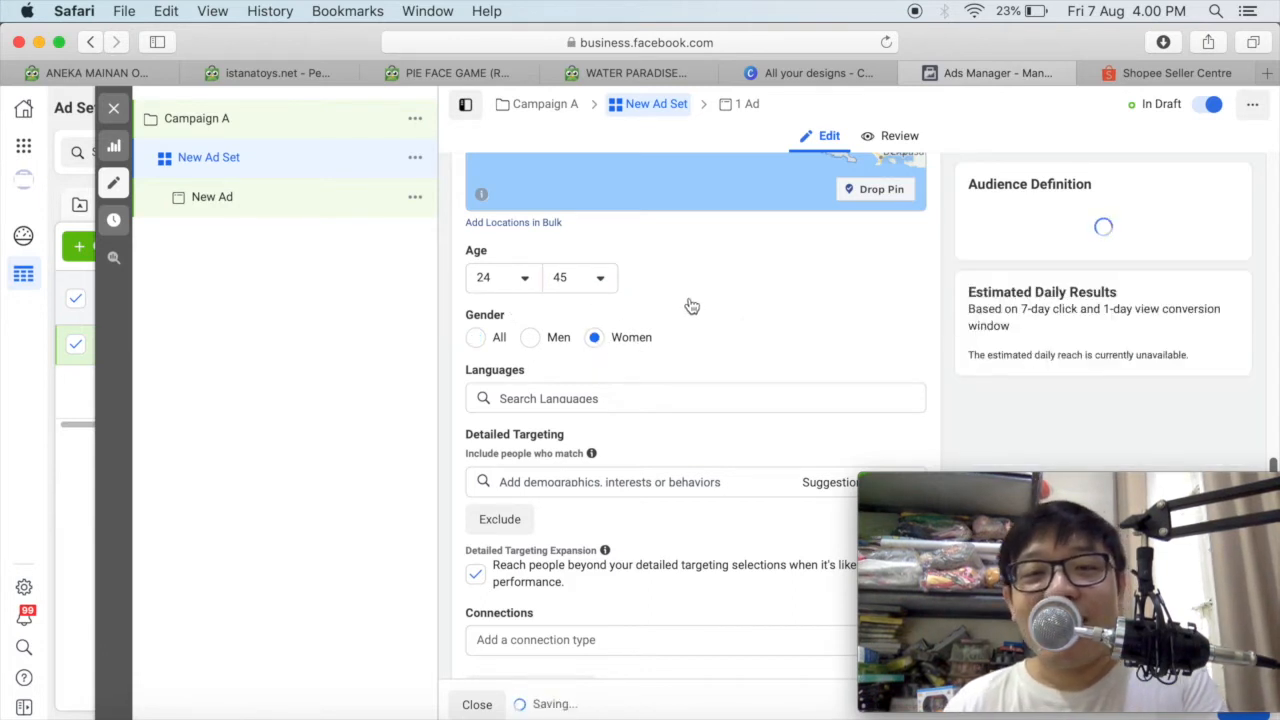
Add Indonesian as the audience language.
scroll(600, 405, "down", 1)
left_click(592, 376)
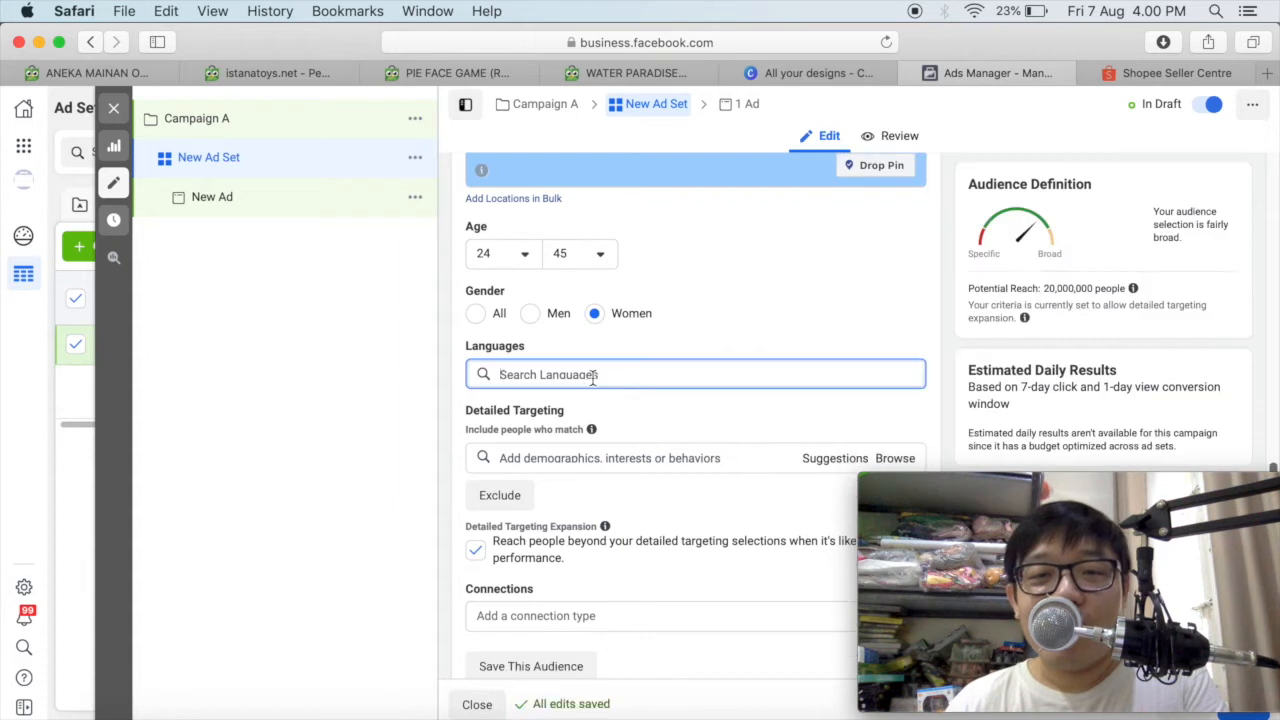
type("indones")
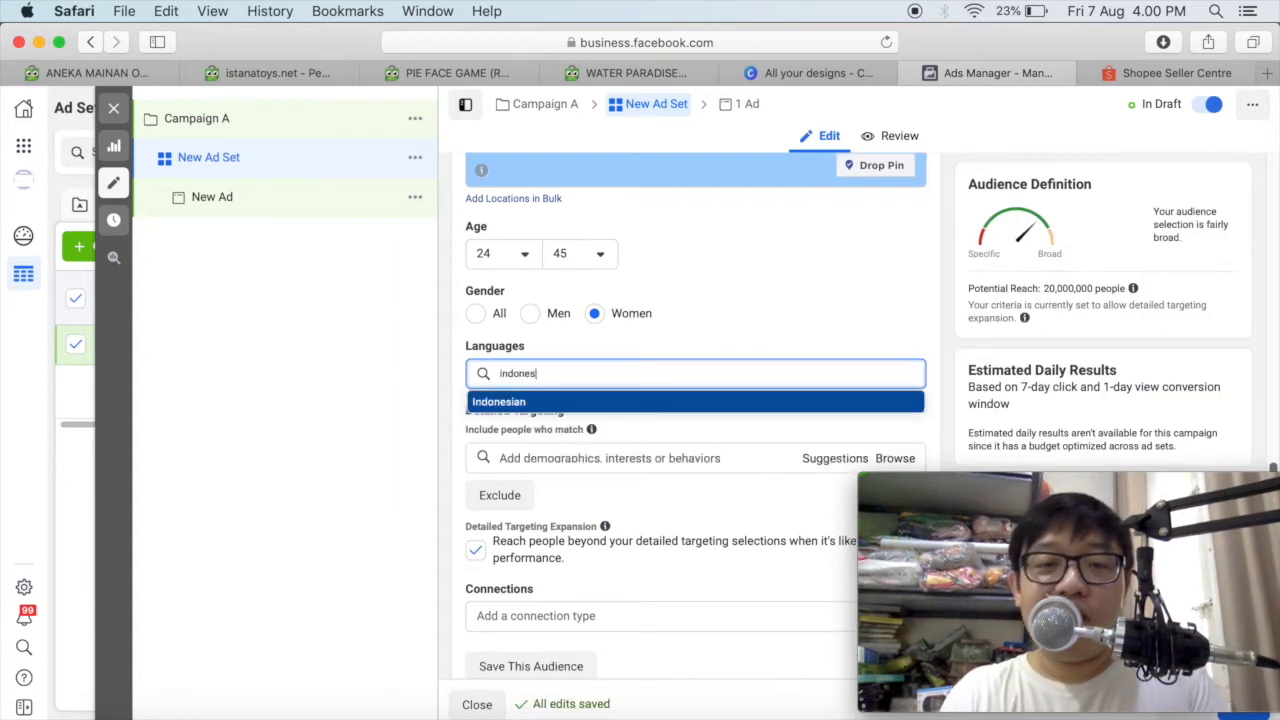
left_click(591, 400)
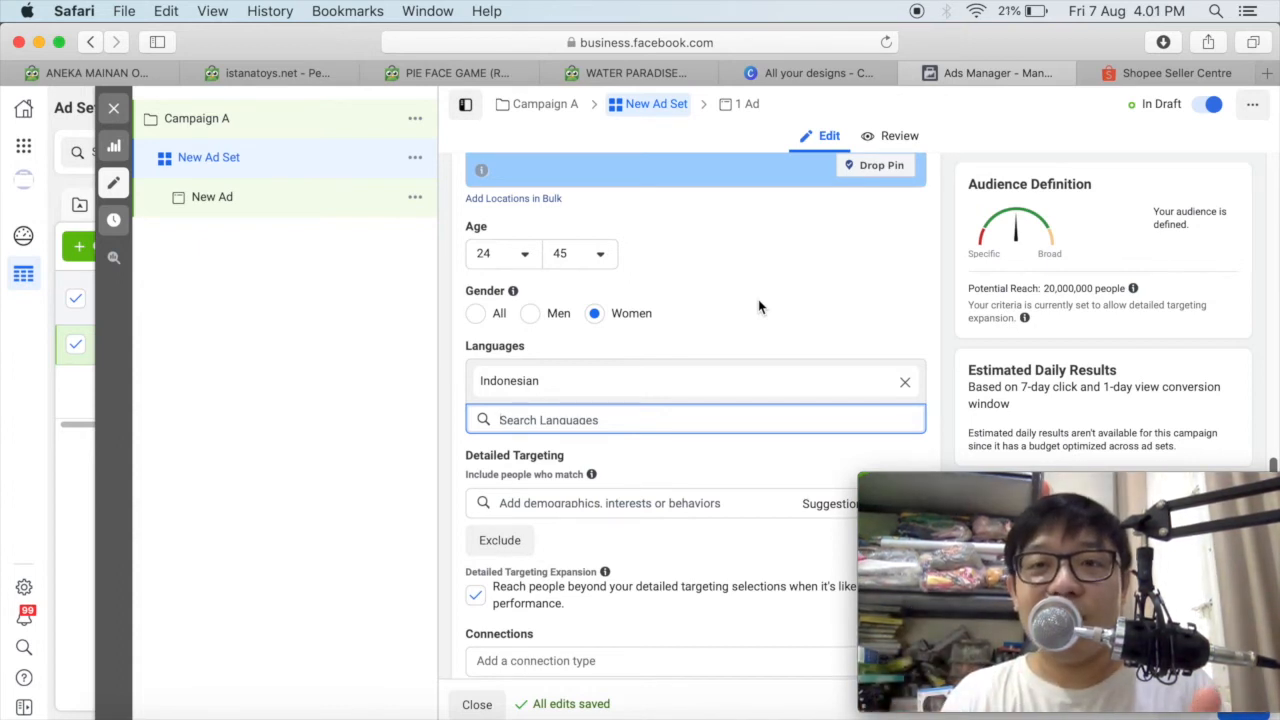
Add the relationship status Married to the audience's detailed targeting.
scroll(763, 300, "down", 3)
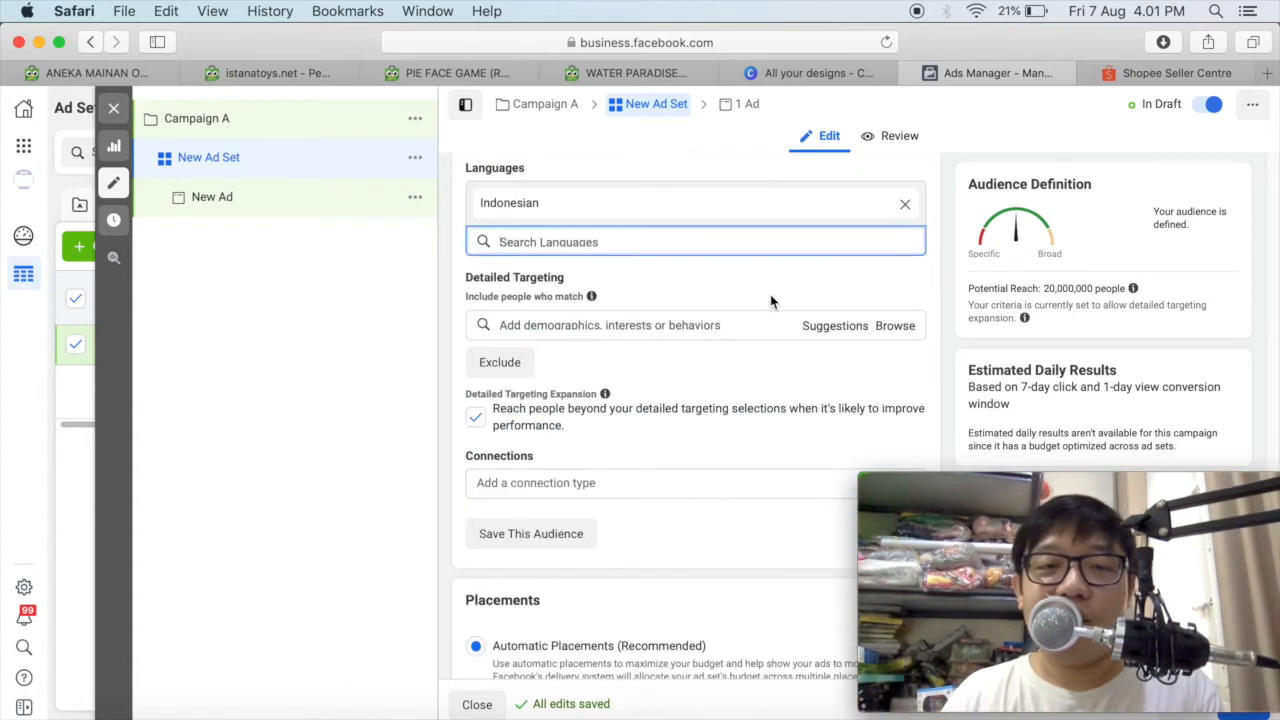
left_click(615, 326)
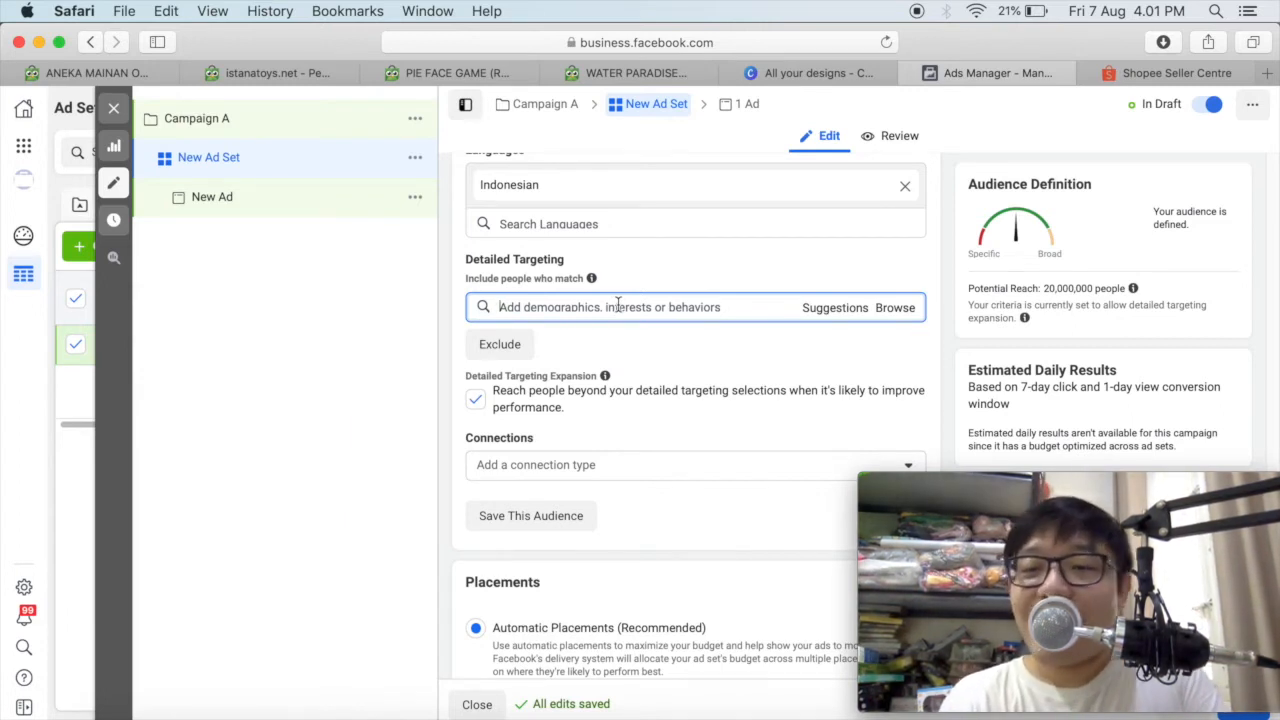
left_click_drag(467, 259, 548, 257)
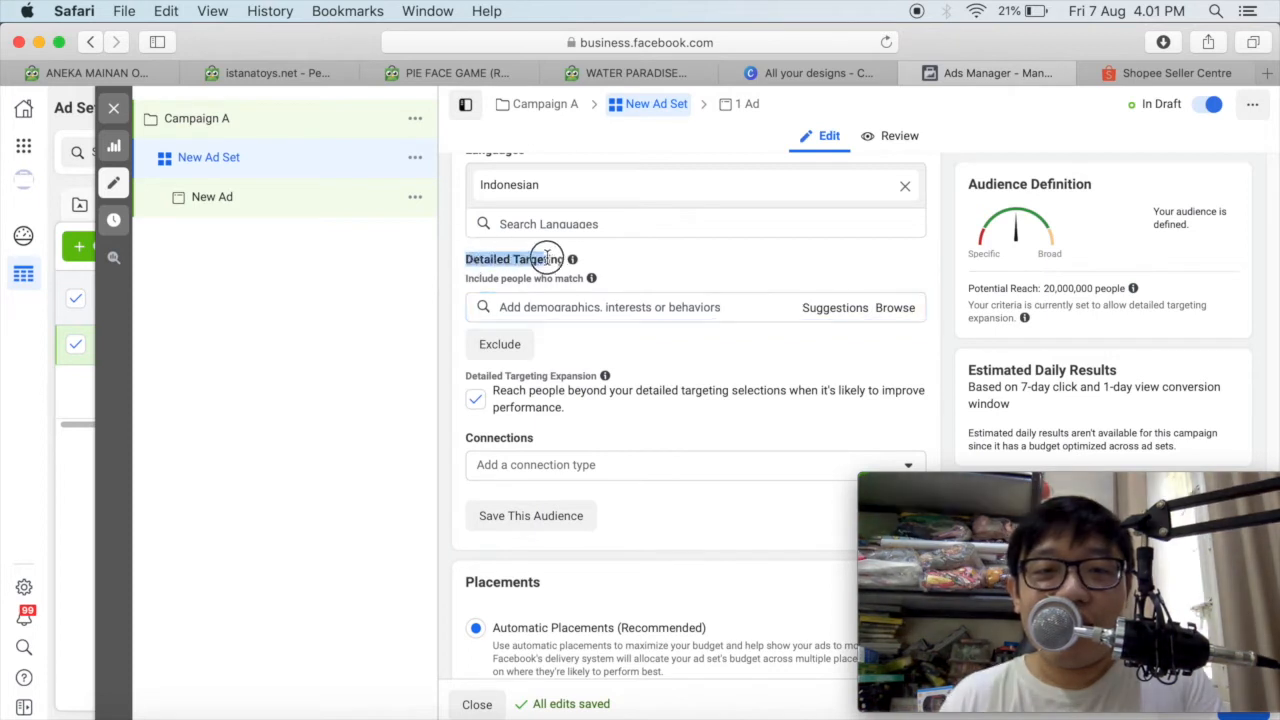
left_click(541, 310)
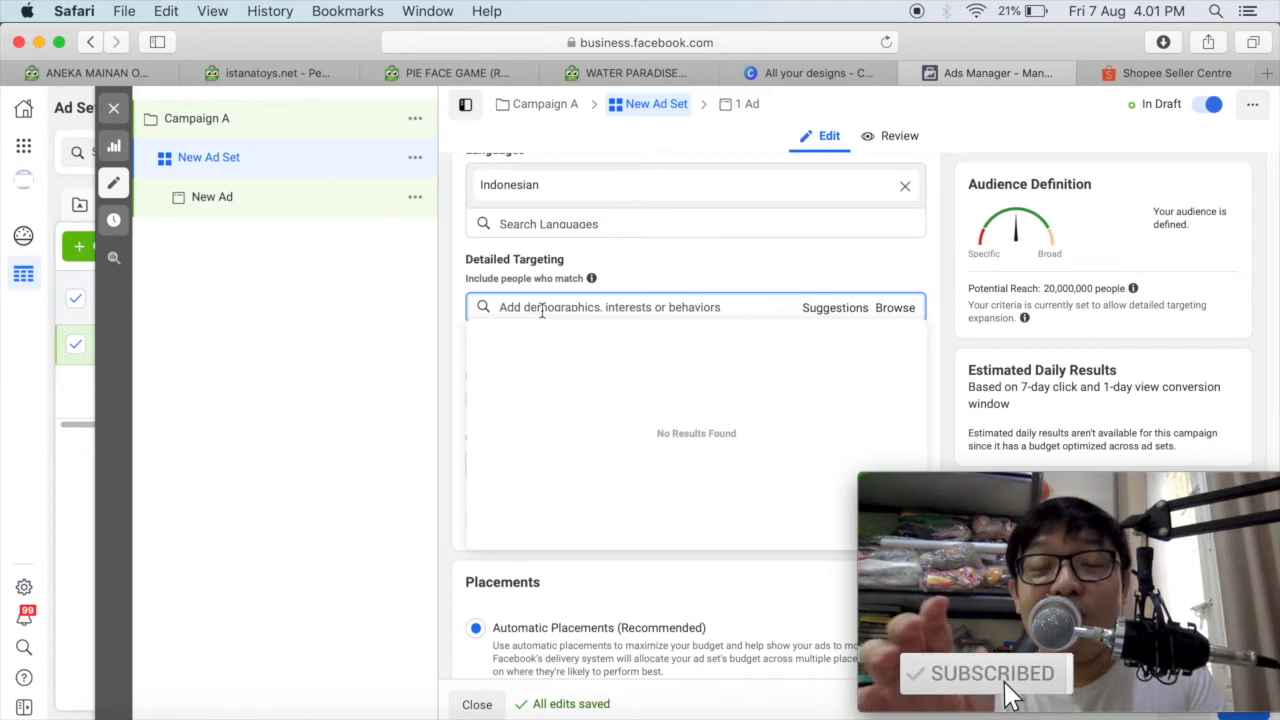
type("married")
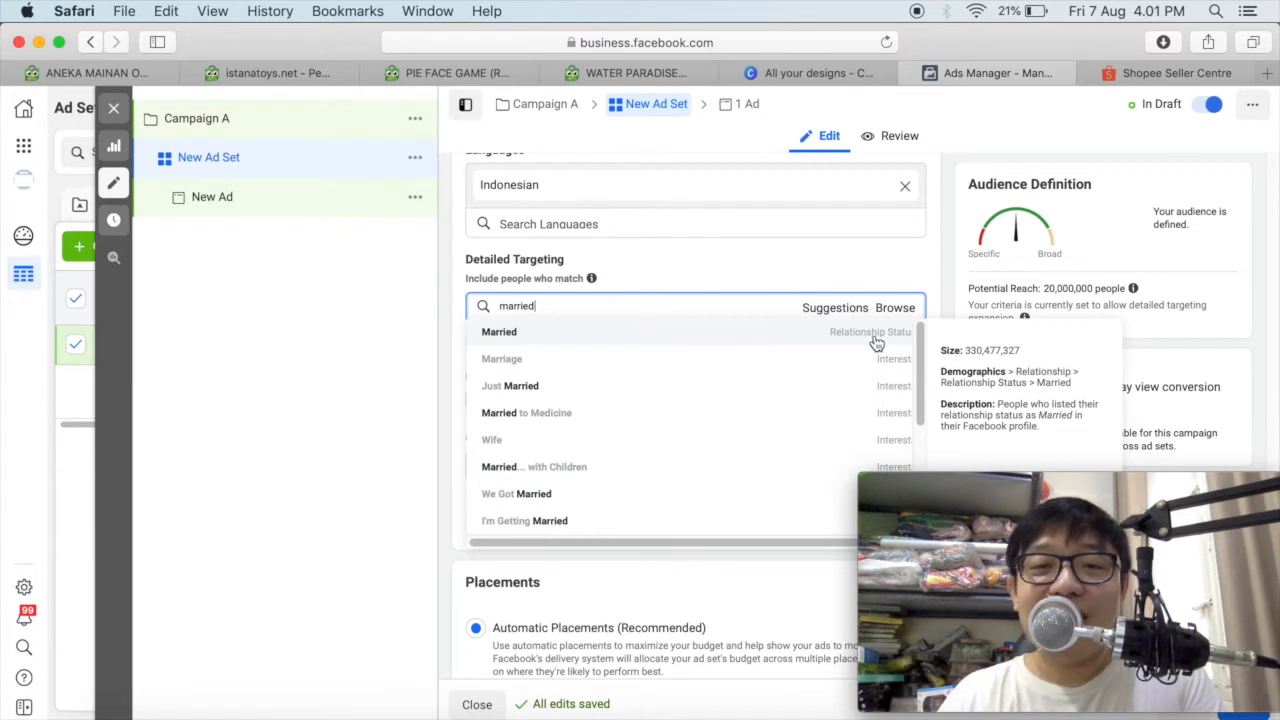
key("Return")
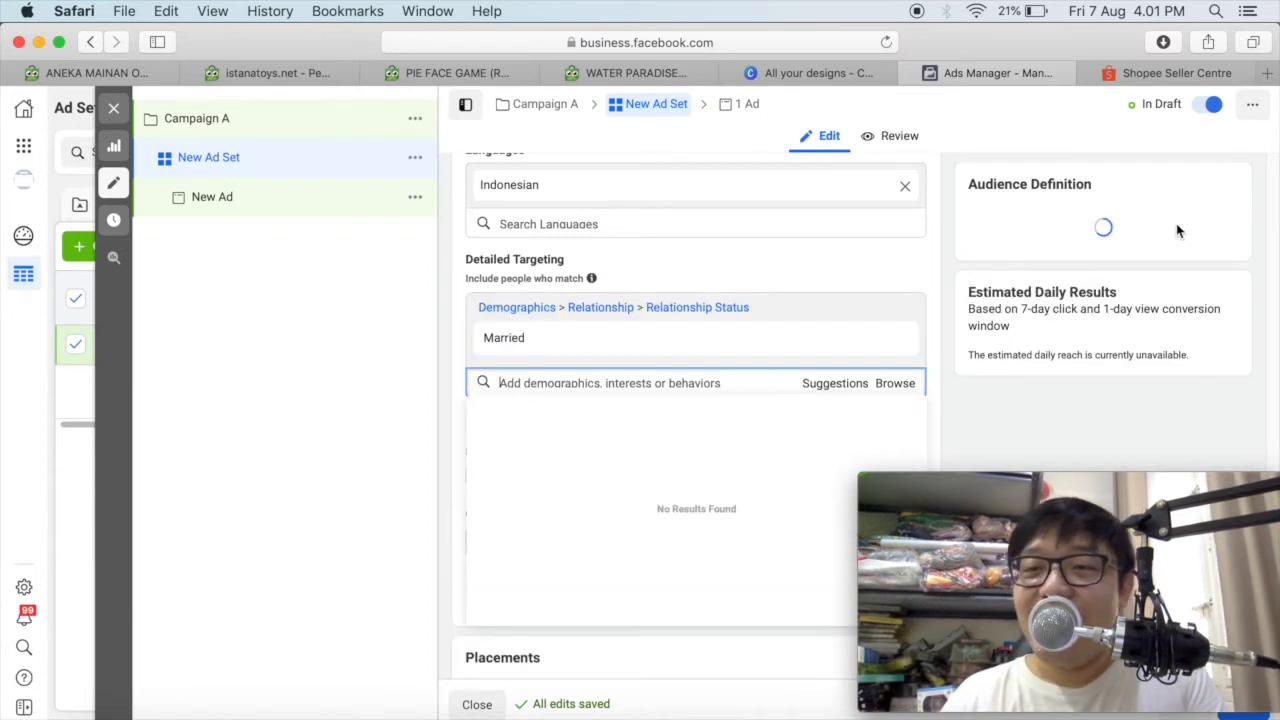
scroll(762, 257, "down", 2)
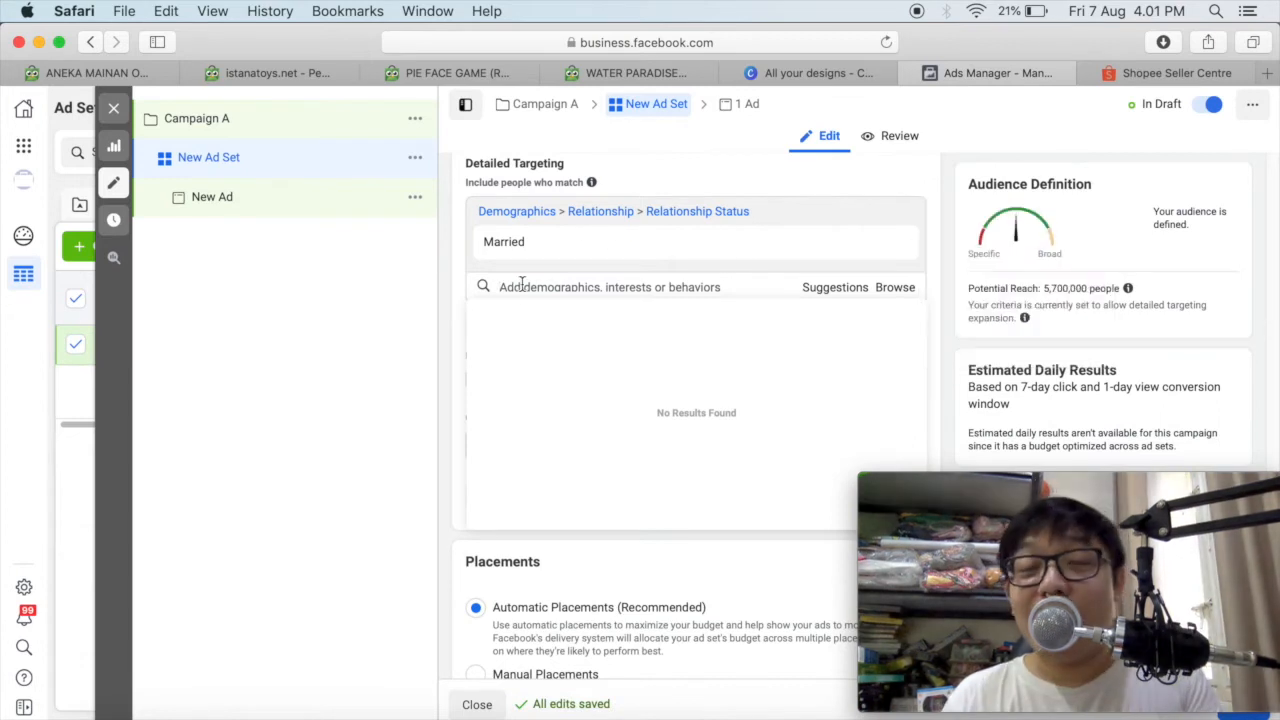
Browse the Demographics targeting categories and examine the Education options, including the Education Level choices.
type("k")
key("BackSpace")
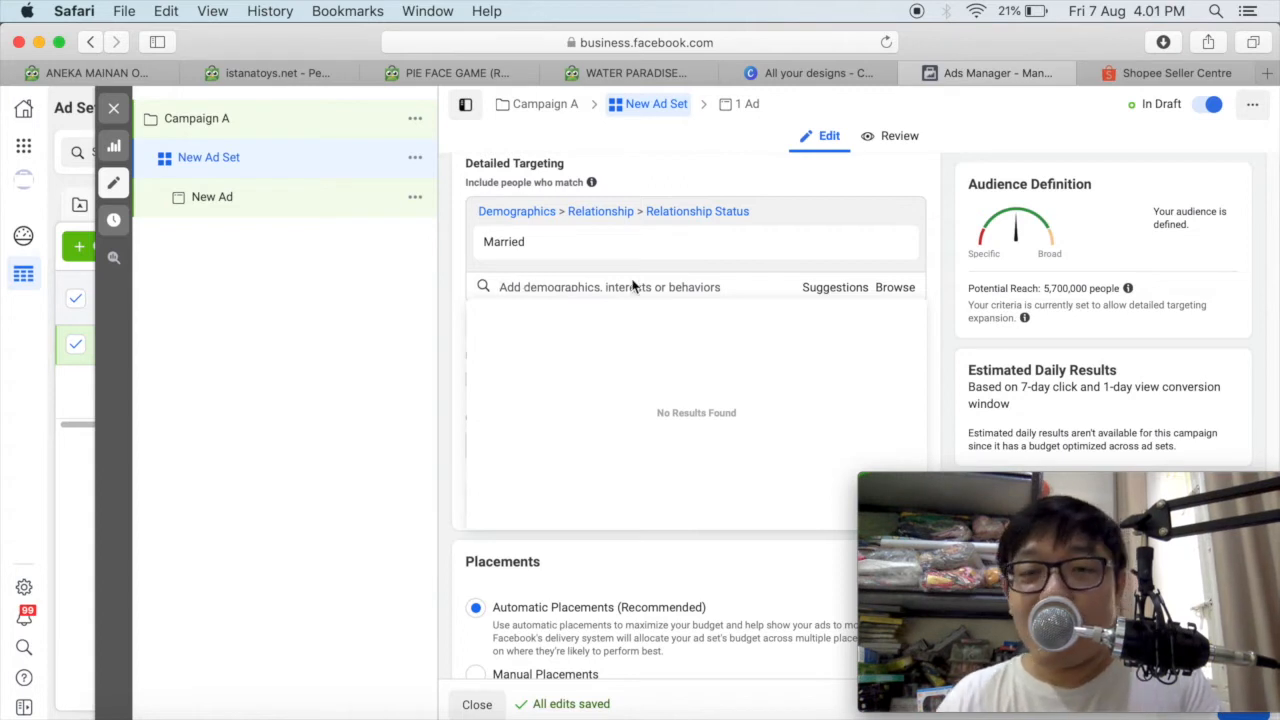
left_click(834, 288)
left_click(895, 287)
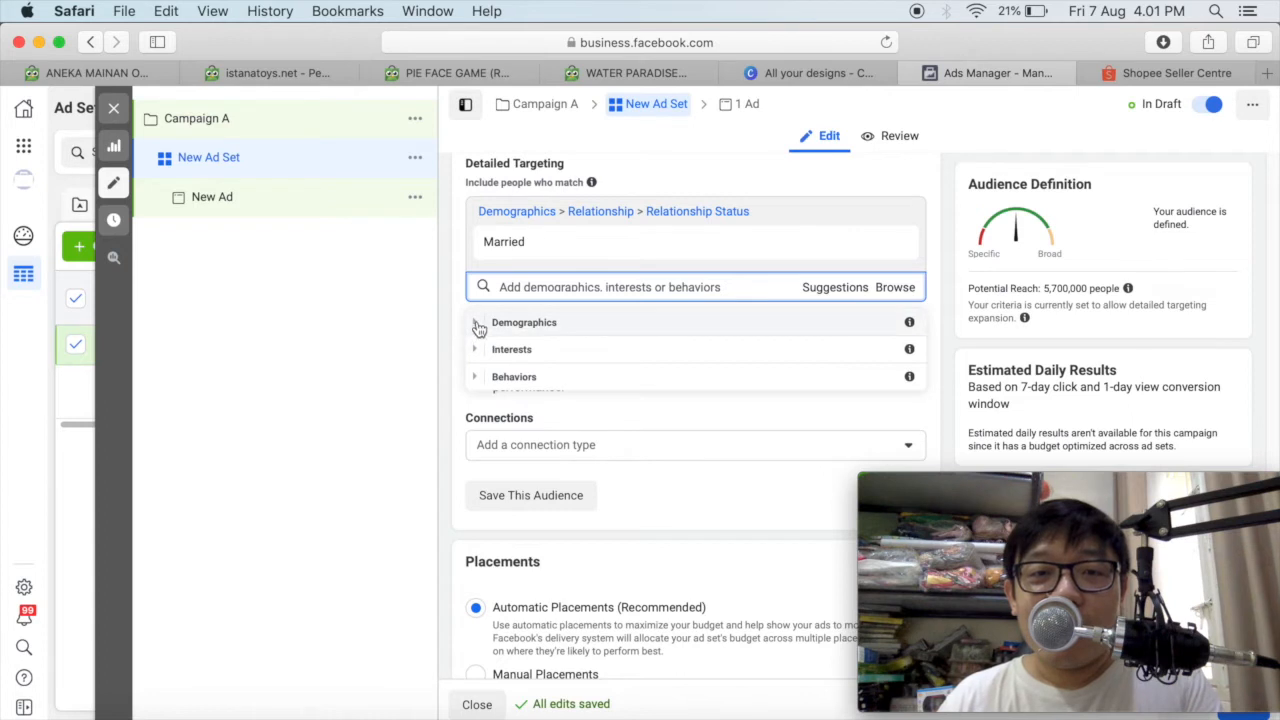
left_click(477, 323)
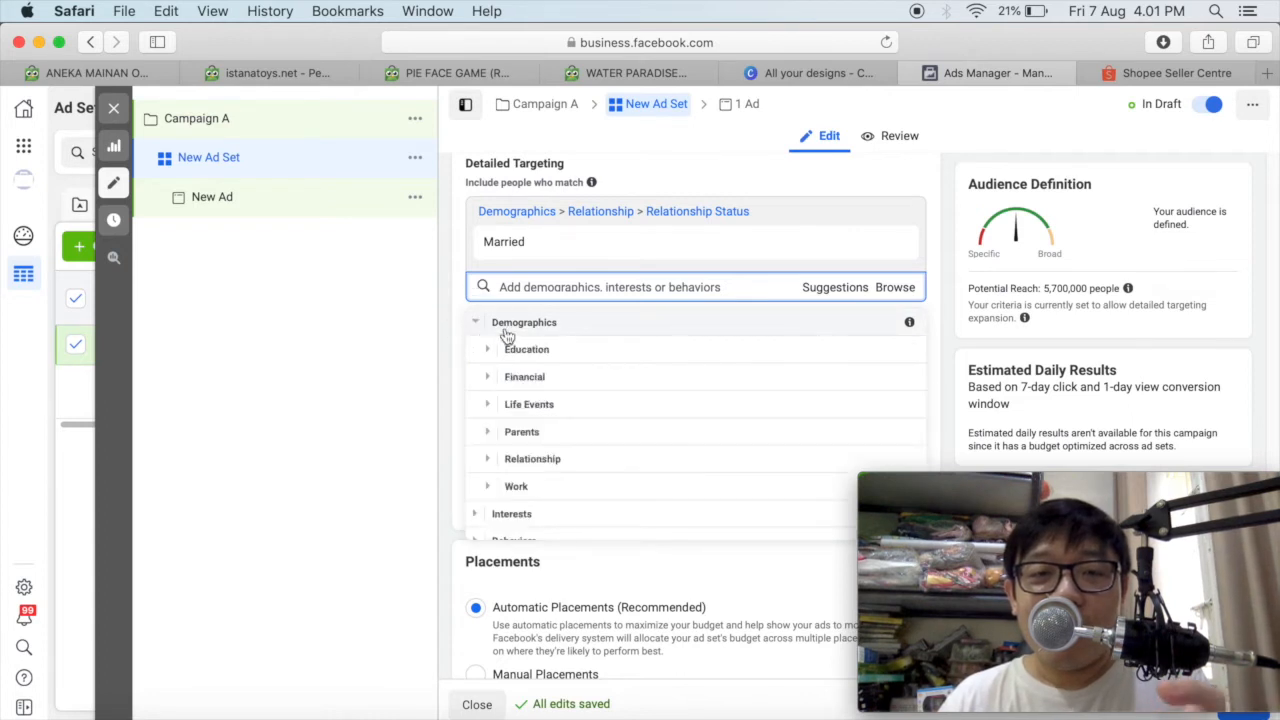
left_click(487, 349)
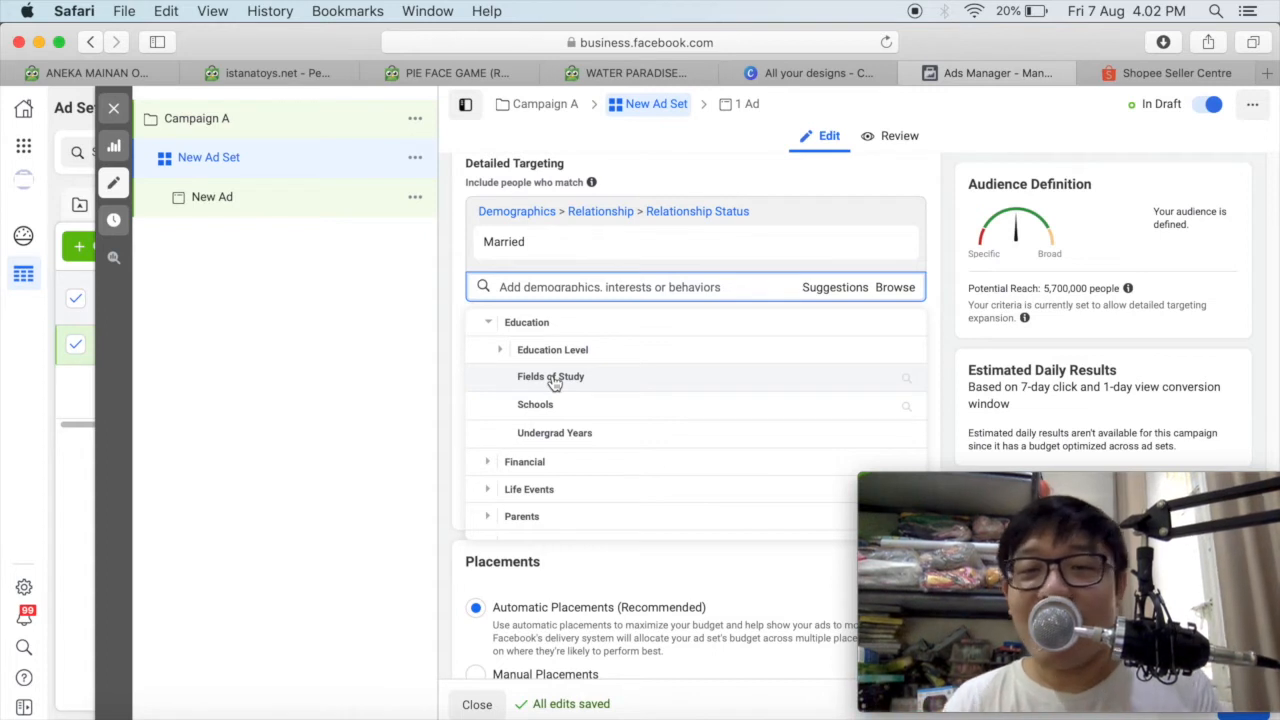
left_click(502, 352)
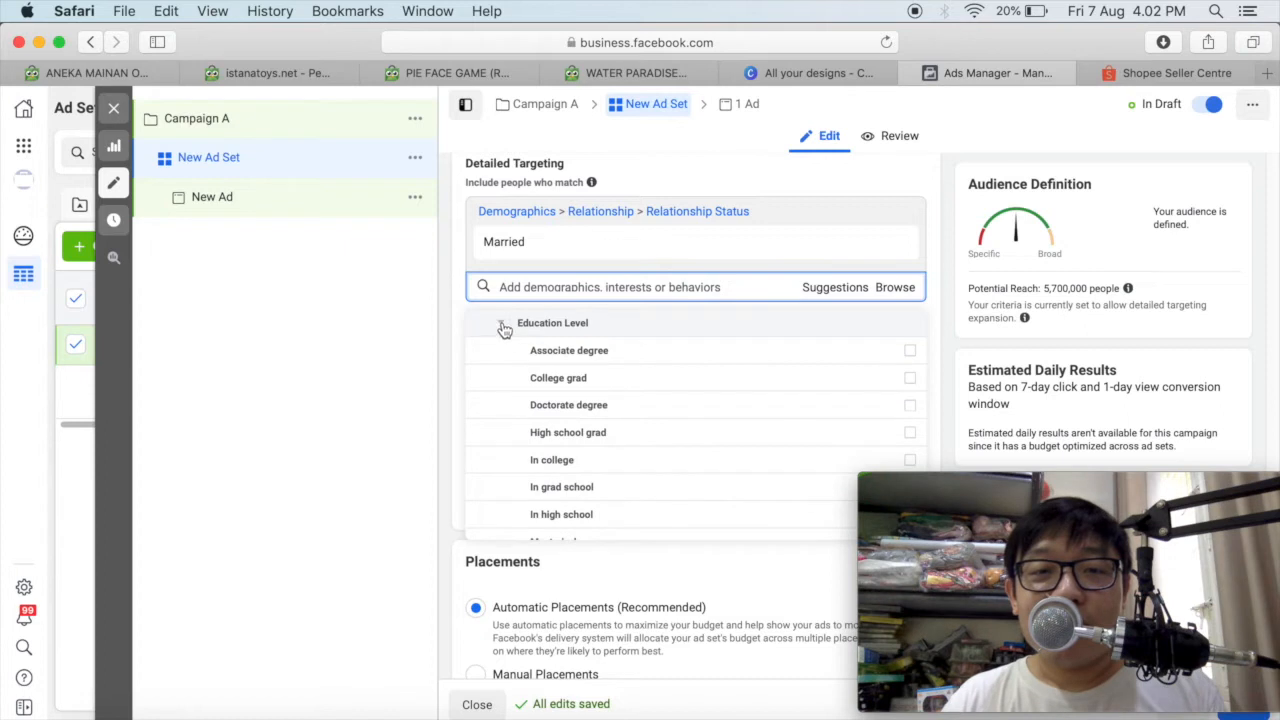
left_click(505, 328)
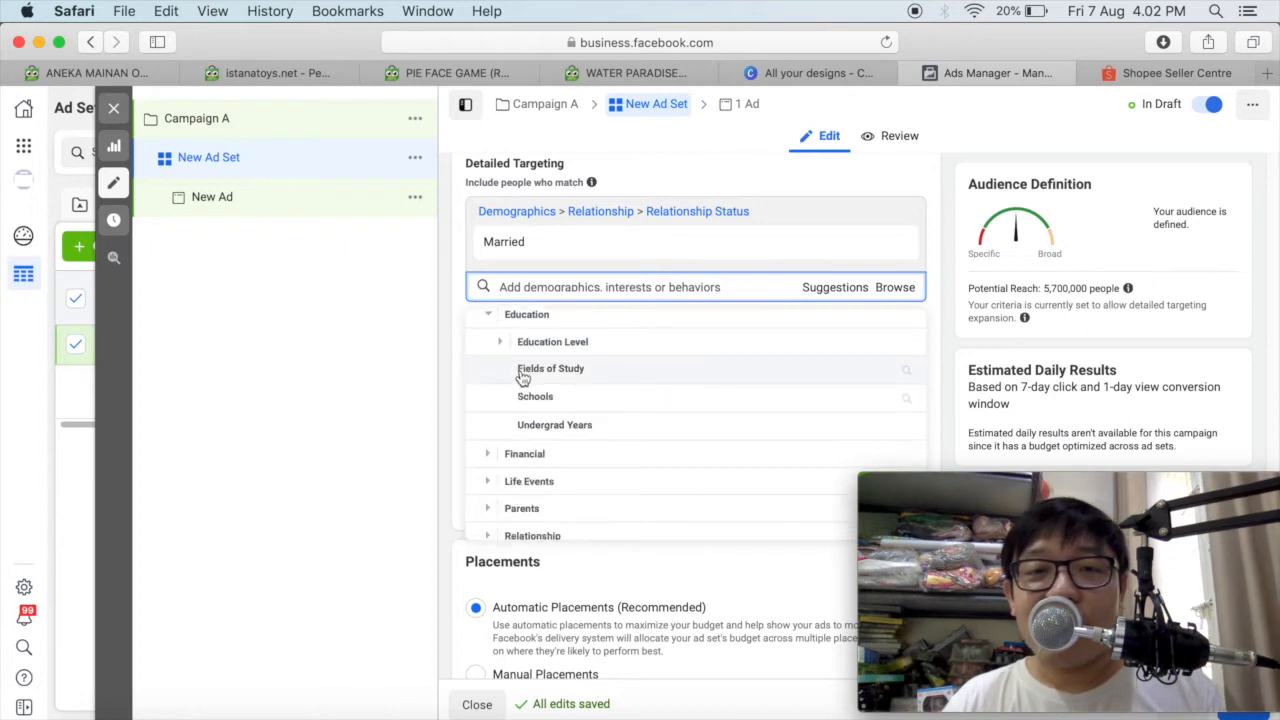
scroll(522, 376, "down", 2)
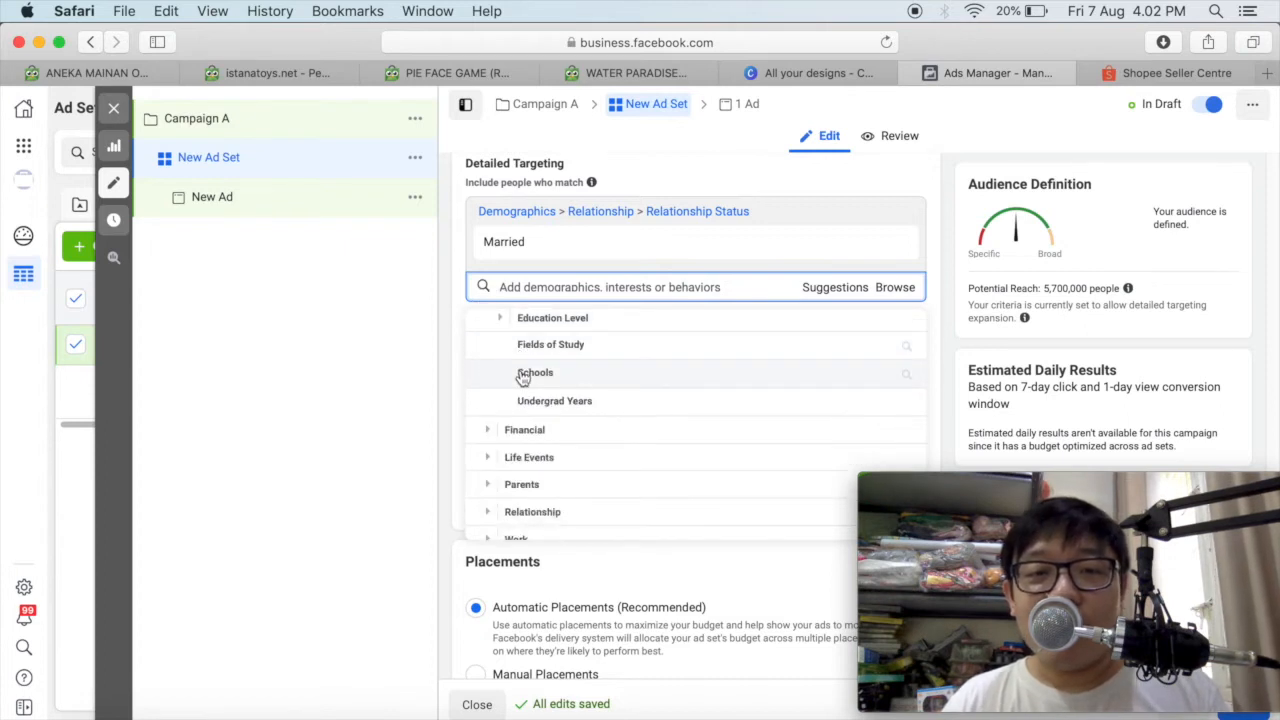
scroll(522, 376, "up", 2)
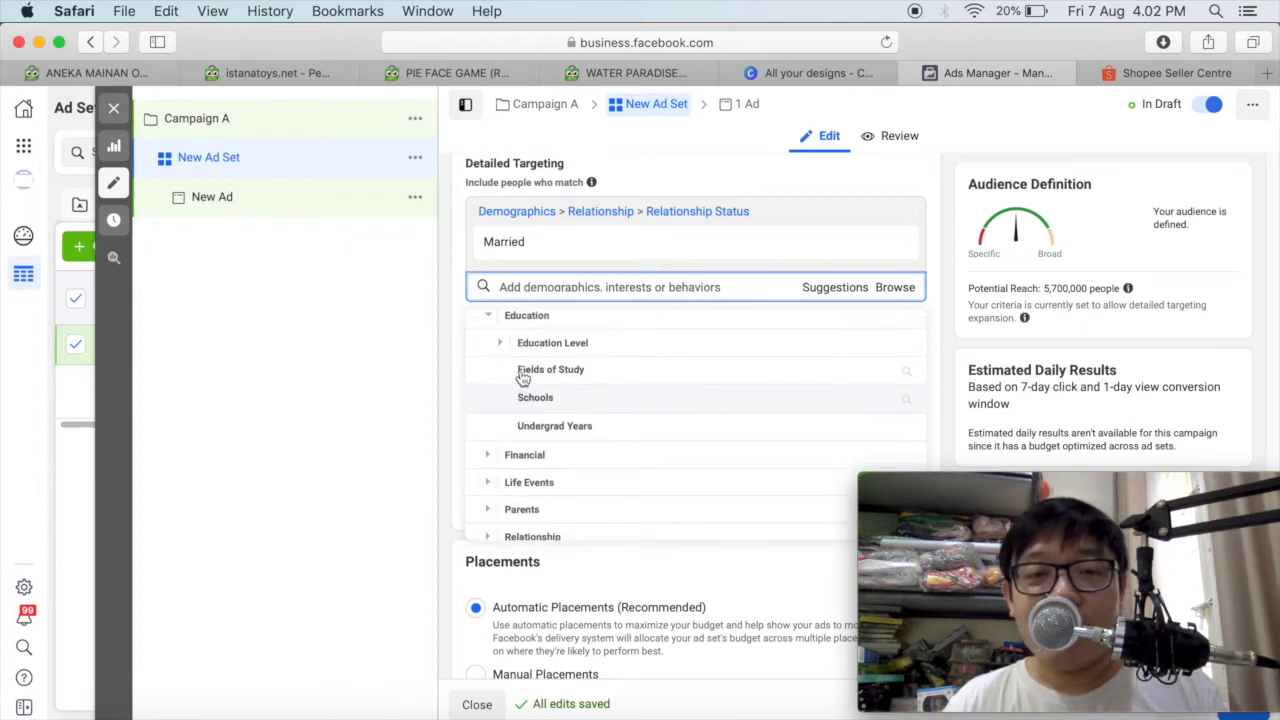
left_click(491, 320)
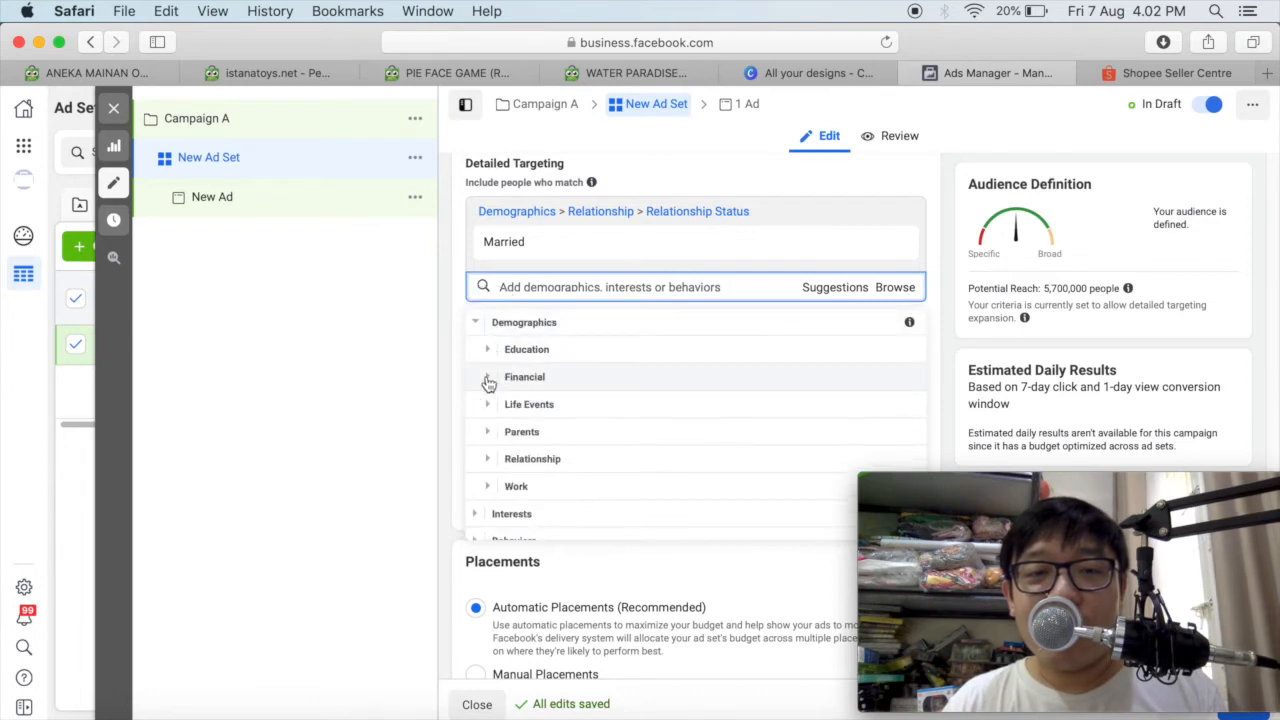
Examine the household income options under the Financial demographics.
left_click(488, 377)
left_click(503, 366)
scroll(503, 366, "down", 1)
scroll(640, 408, "up", 1)
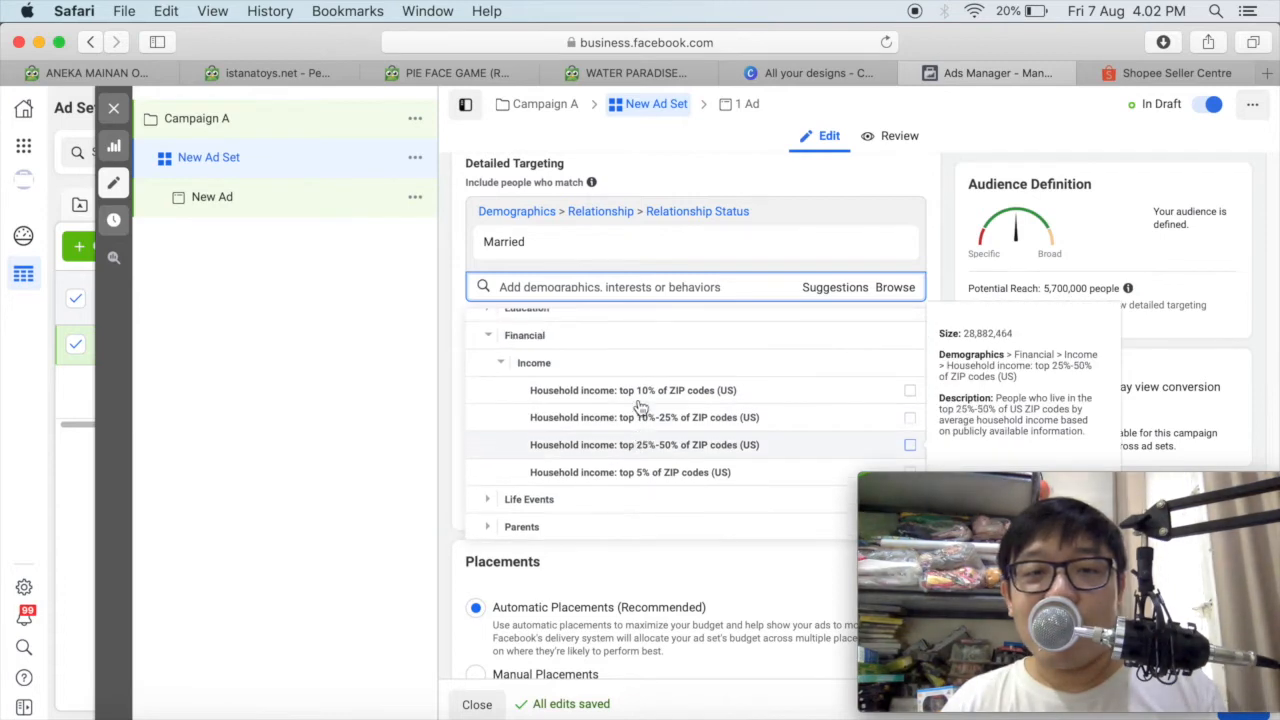
left_click(487, 336)
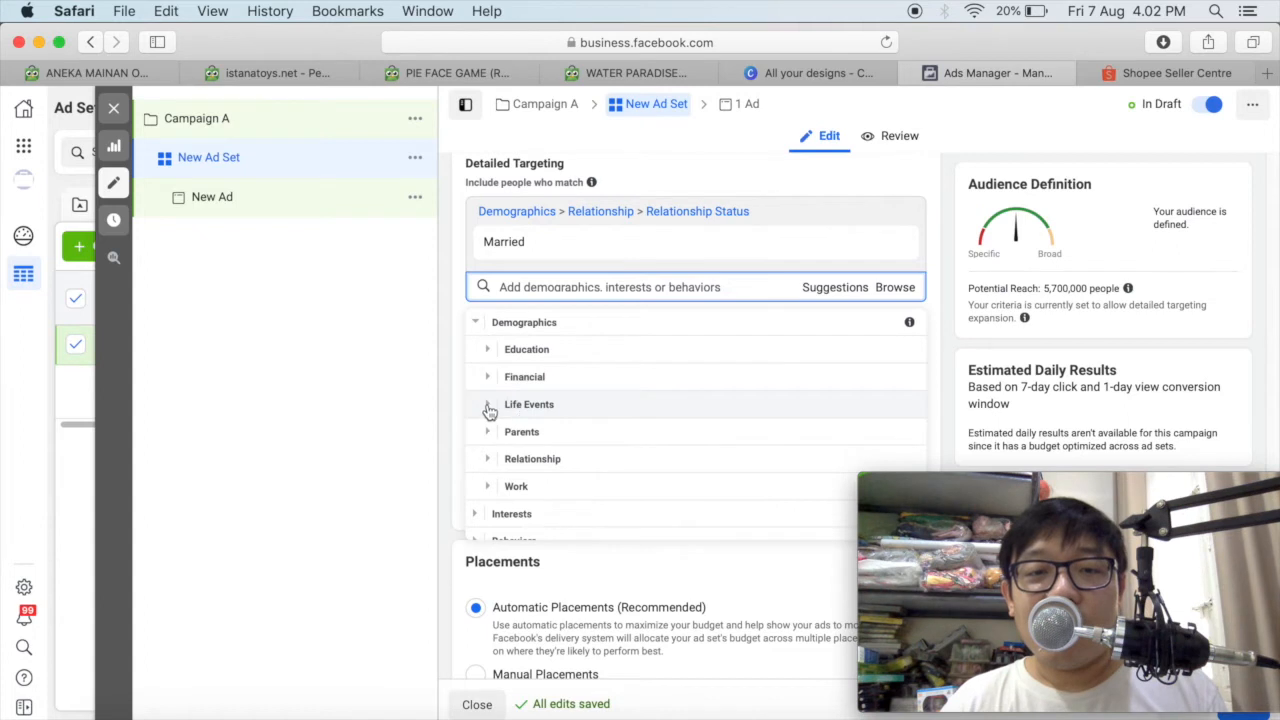
Examine the Life Events demographics, including the Anniversary choices and the relationship, engagement and newlywed options.
left_click(489, 407)
scroll(514, 410, "down", 1)
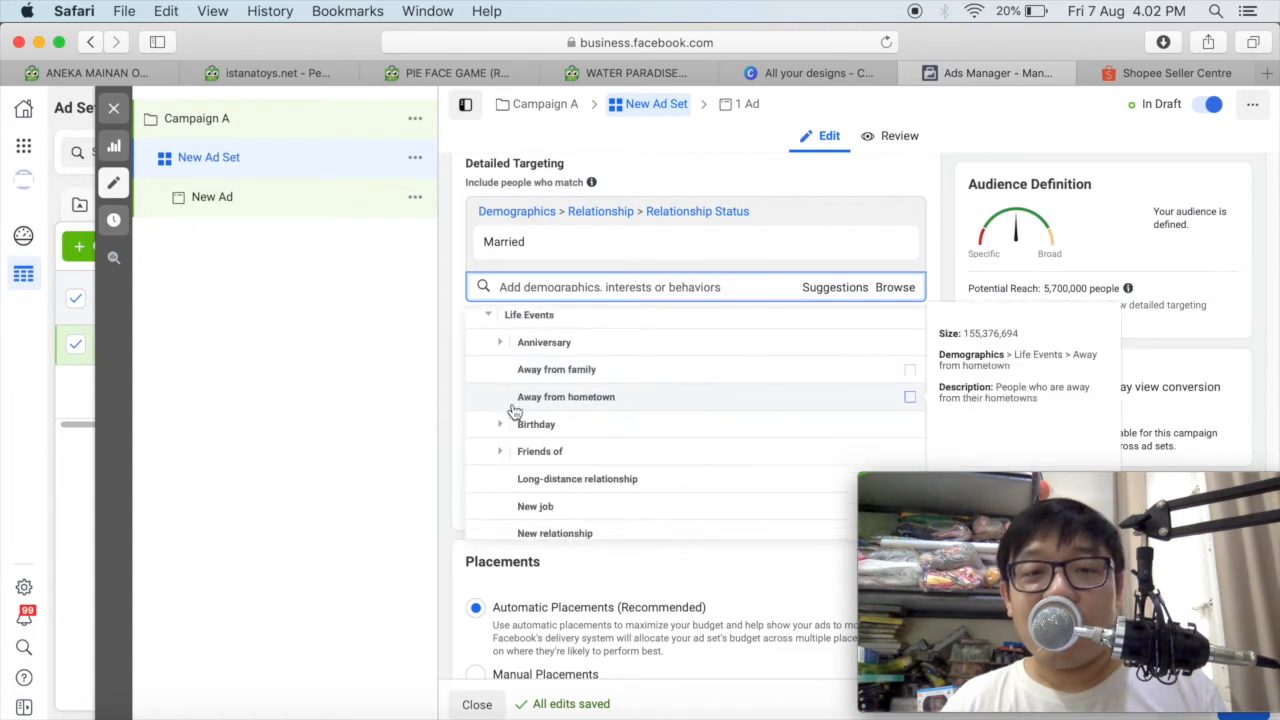
left_click(501, 343)
scroll(503, 349, "down", 1)
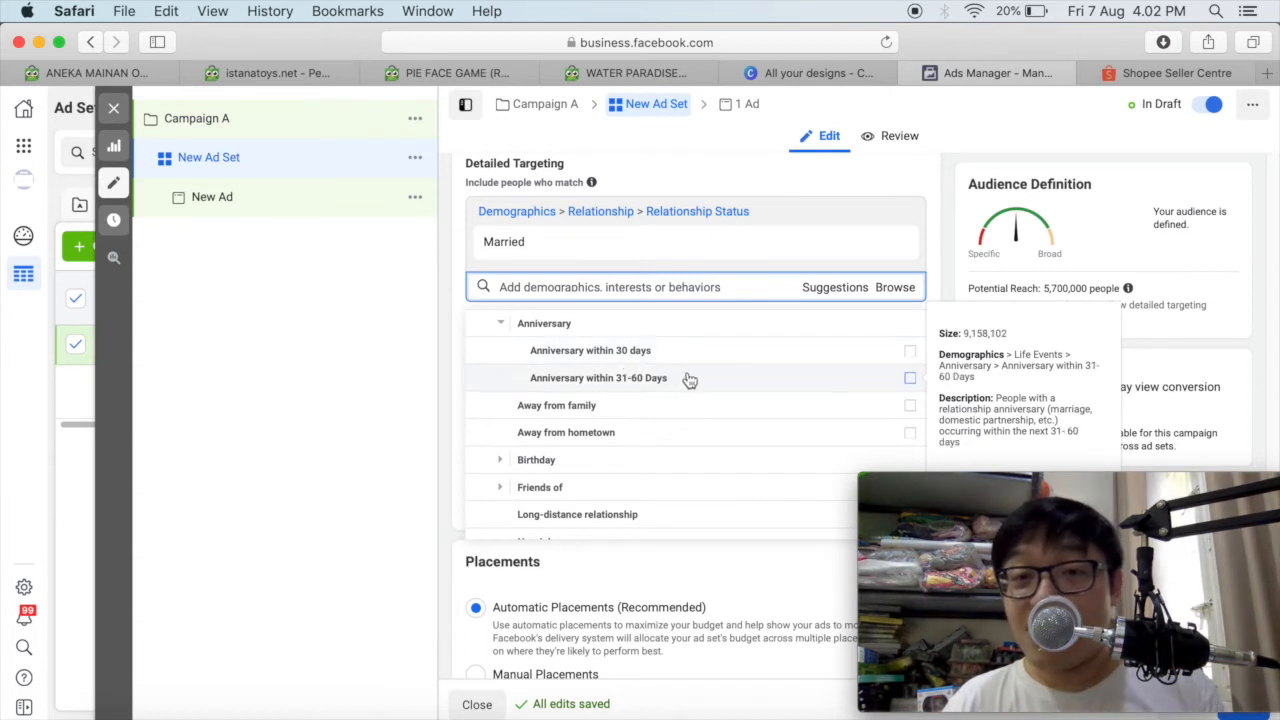
left_click(505, 330)
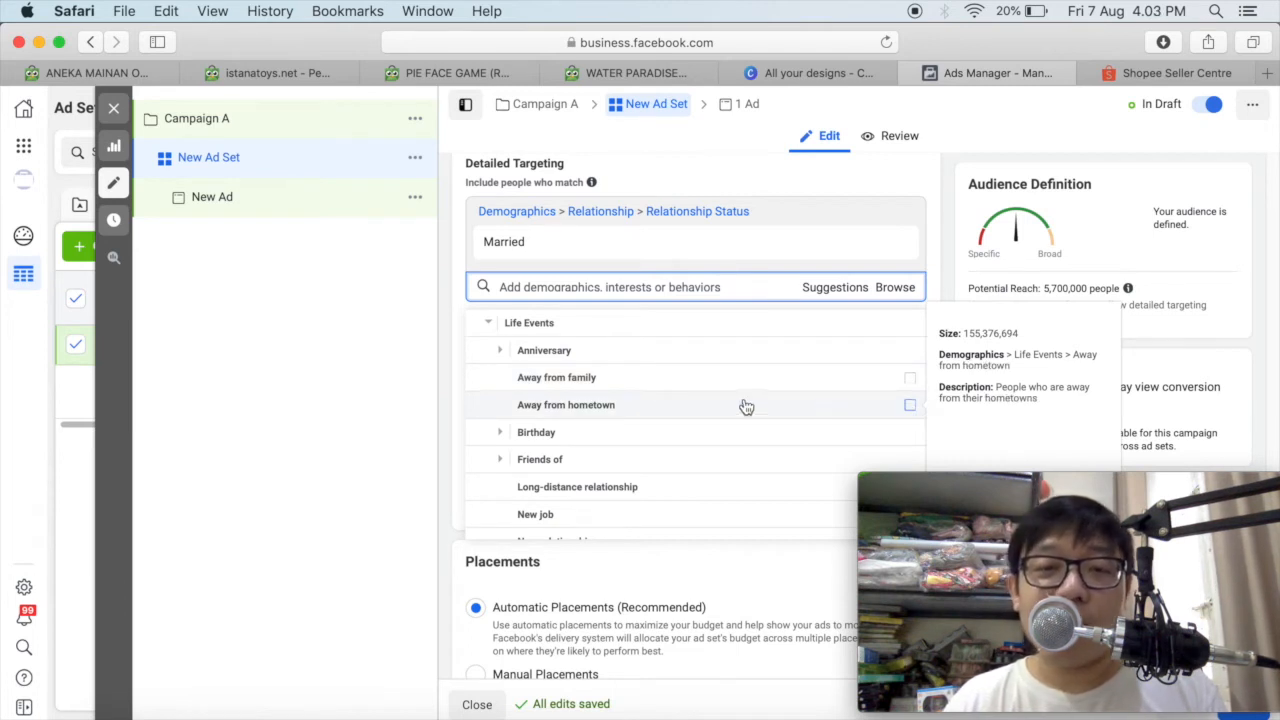
scroll(566, 383, "down", 1)
scroll(567, 386, "down", 2)
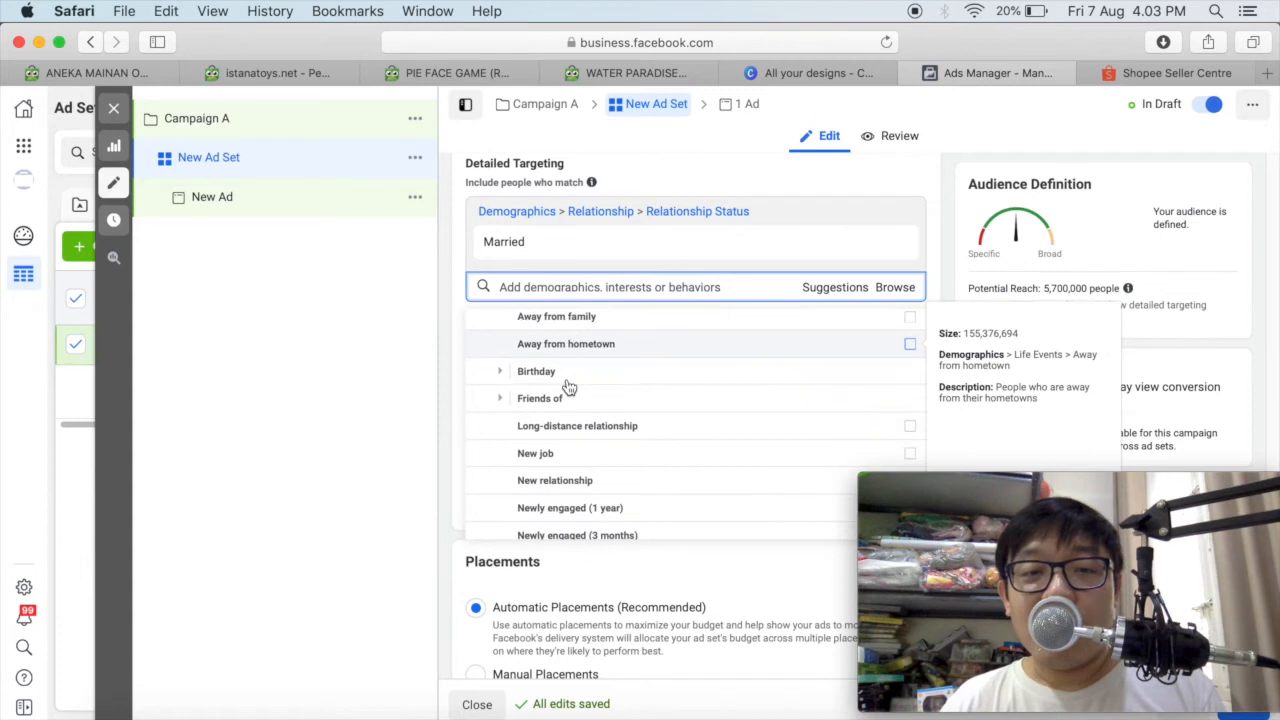
scroll(555, 395, "down", 2)
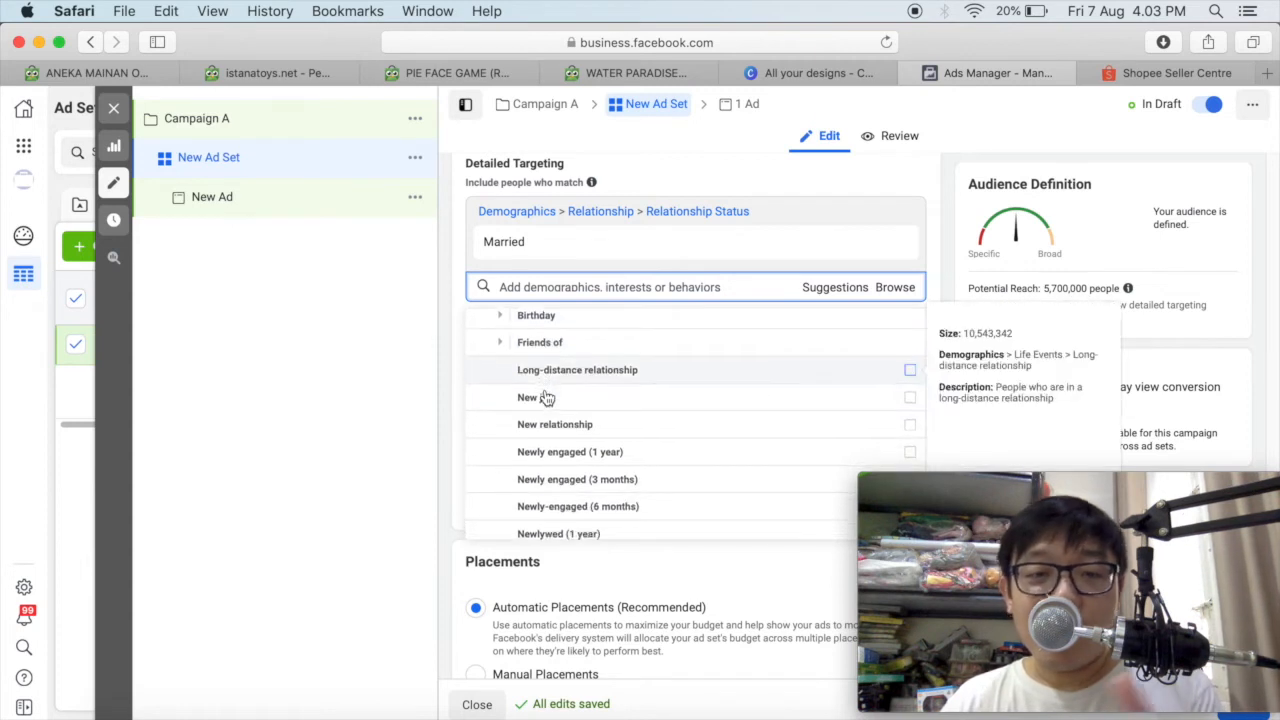
scroll(547, 397, "down", 6)
scroll(545, 398, "down", 5)
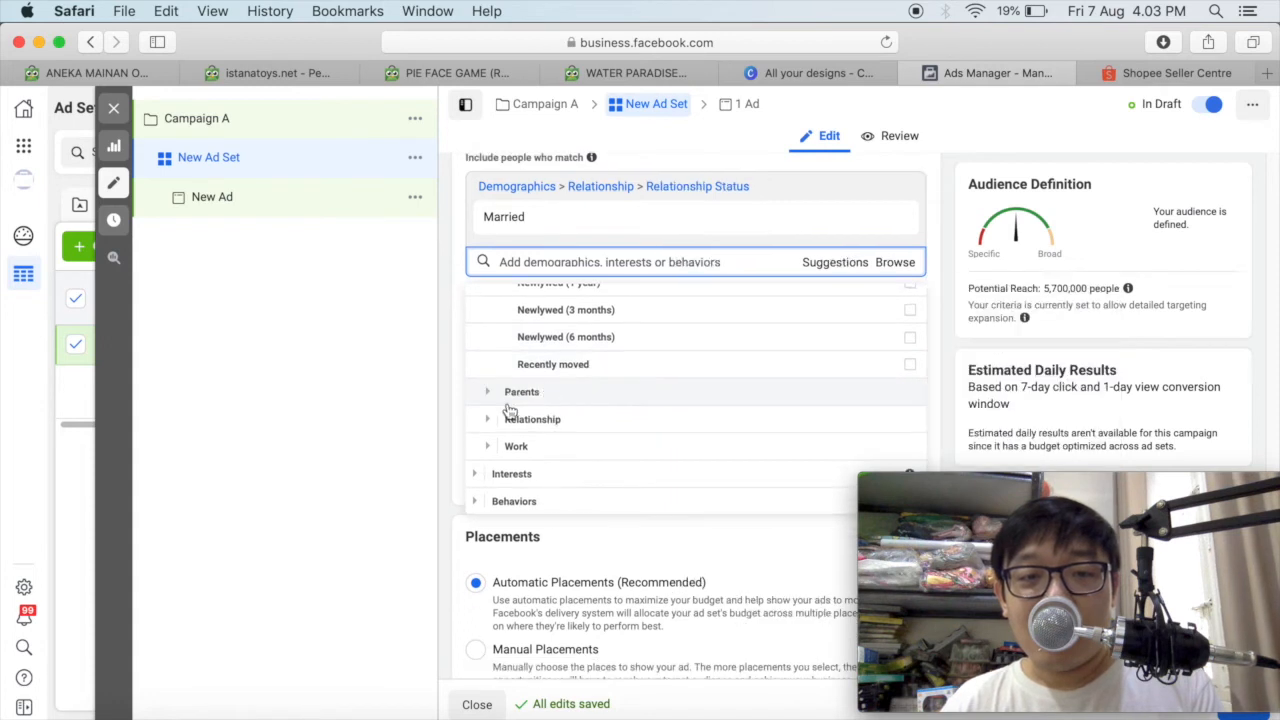
Add New Parents (0-12 months) from the All Parents demographics to the audience's detailed targeting.
left_click(490, 394)
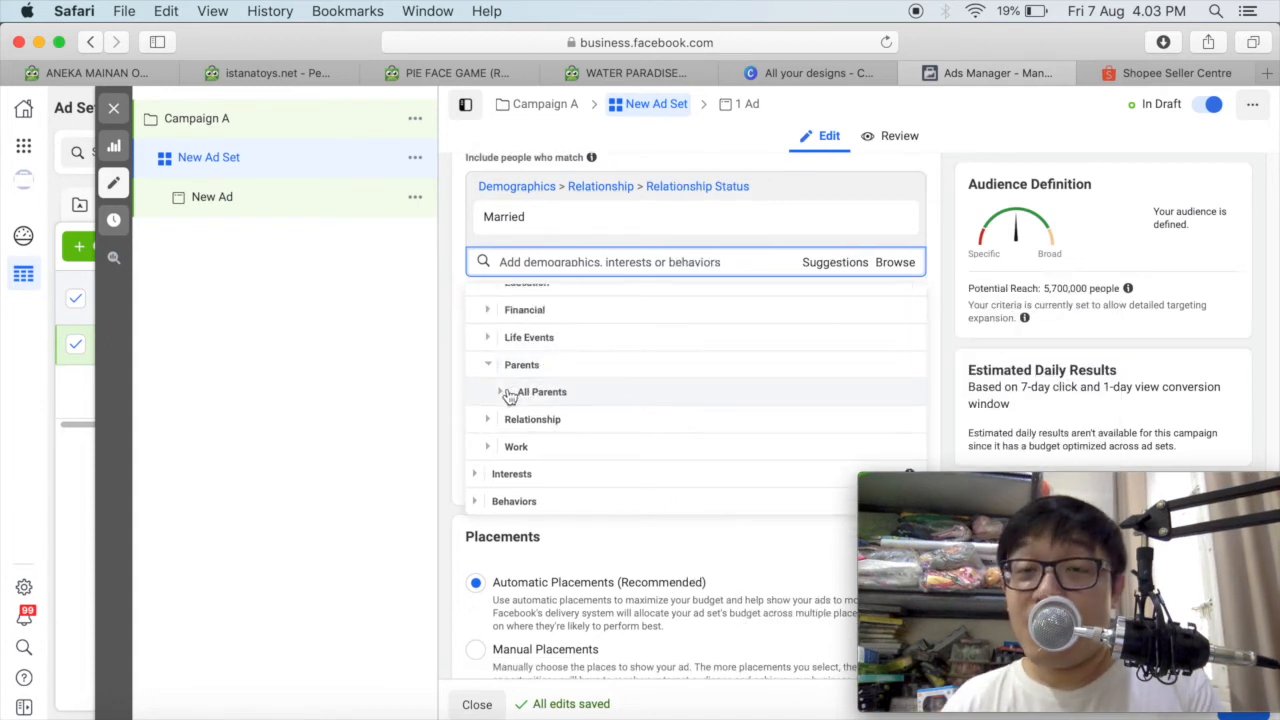
left_click(505, 394)
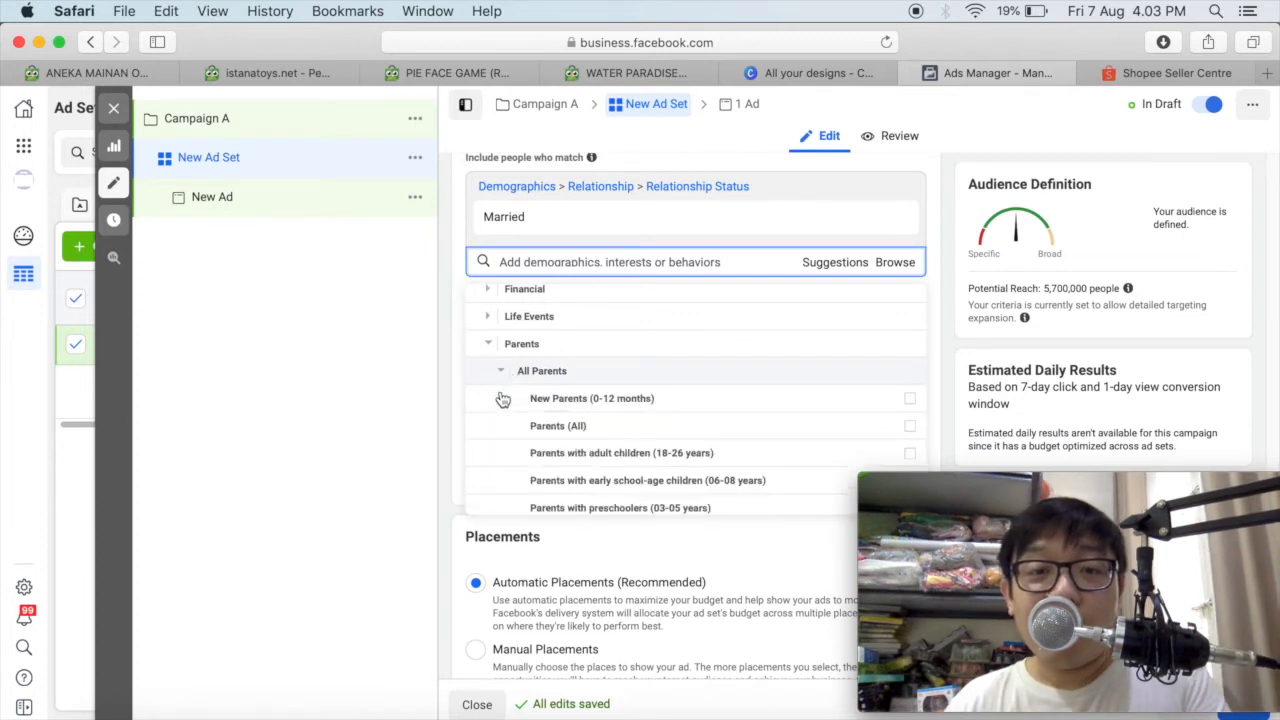
scroll(648, 374, "up", 1)
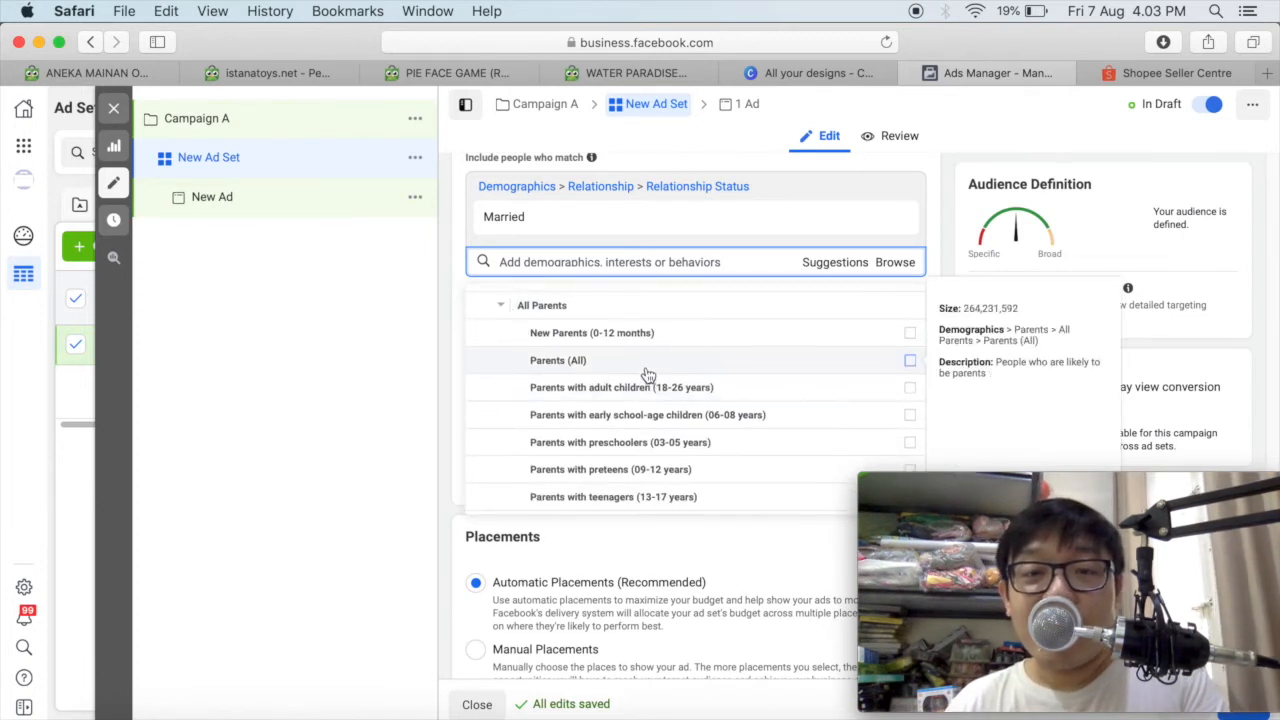
scroll(648, 374, "up", 1)
scroll(649, 376, "down", 1)
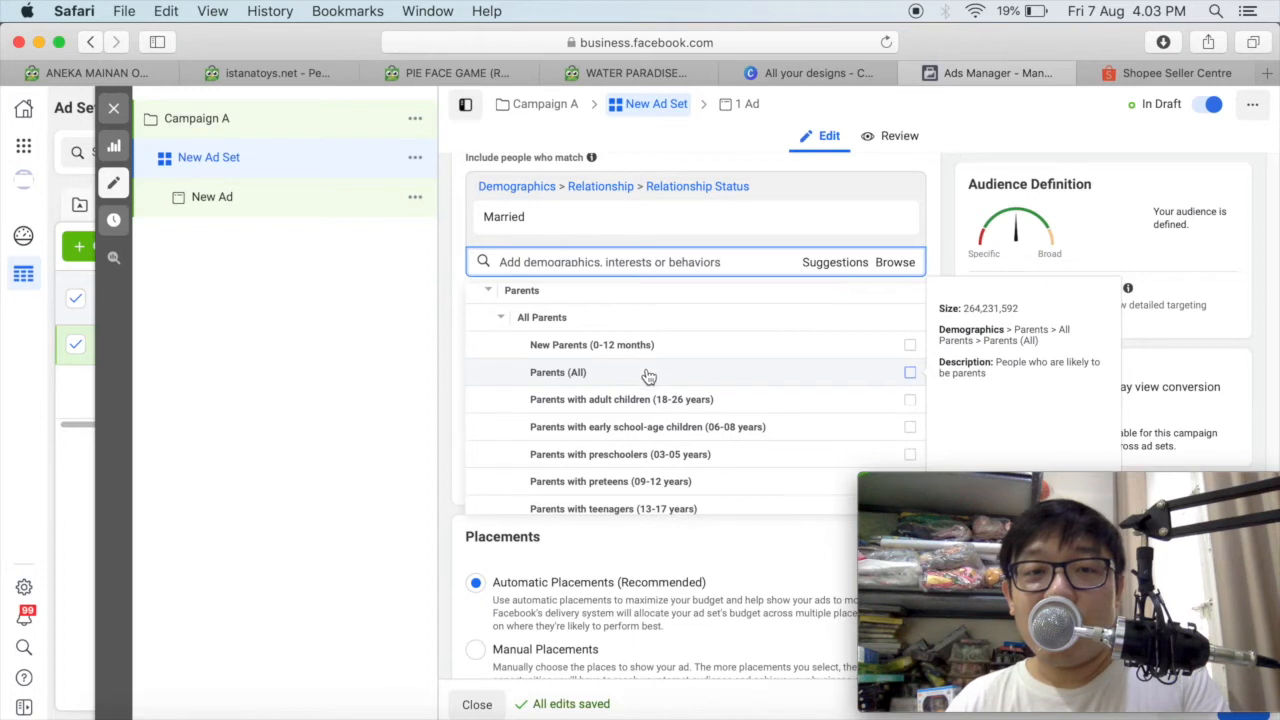
scroll(649, 376, "up", 1)
scroll(649, 376, "down", 1)
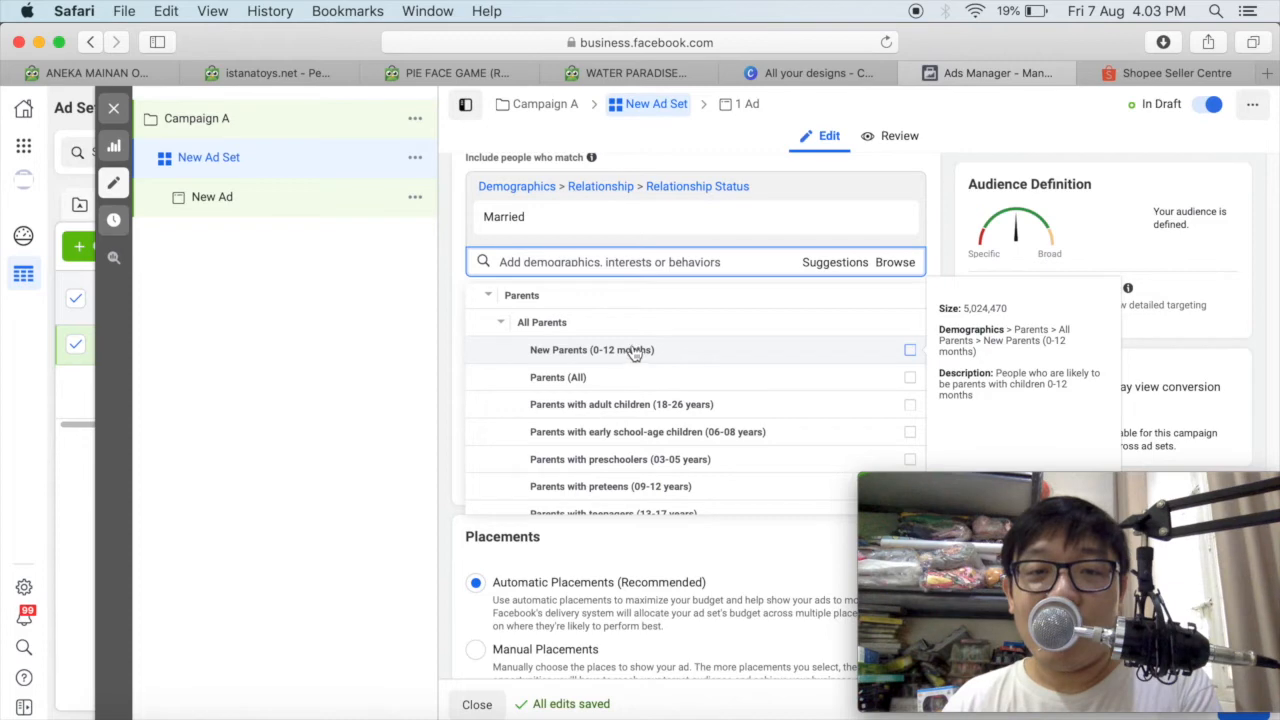
left_click(910, 351)
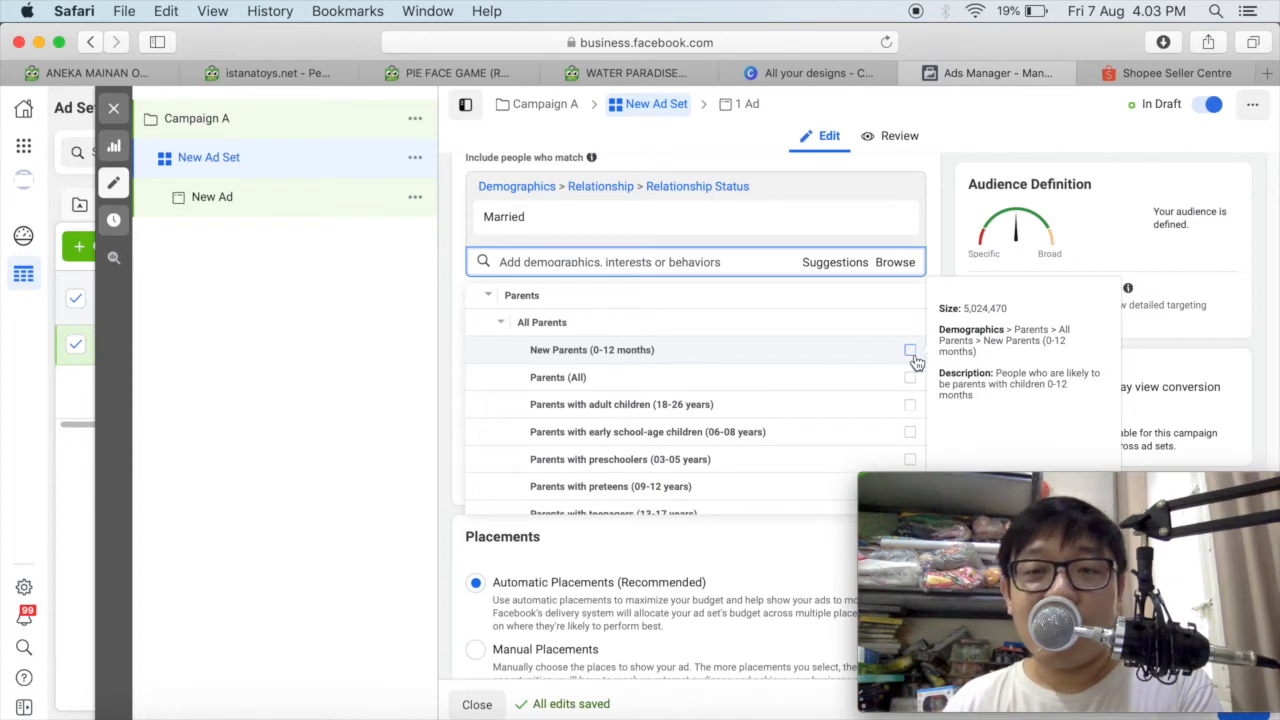
left_click(910, 351)
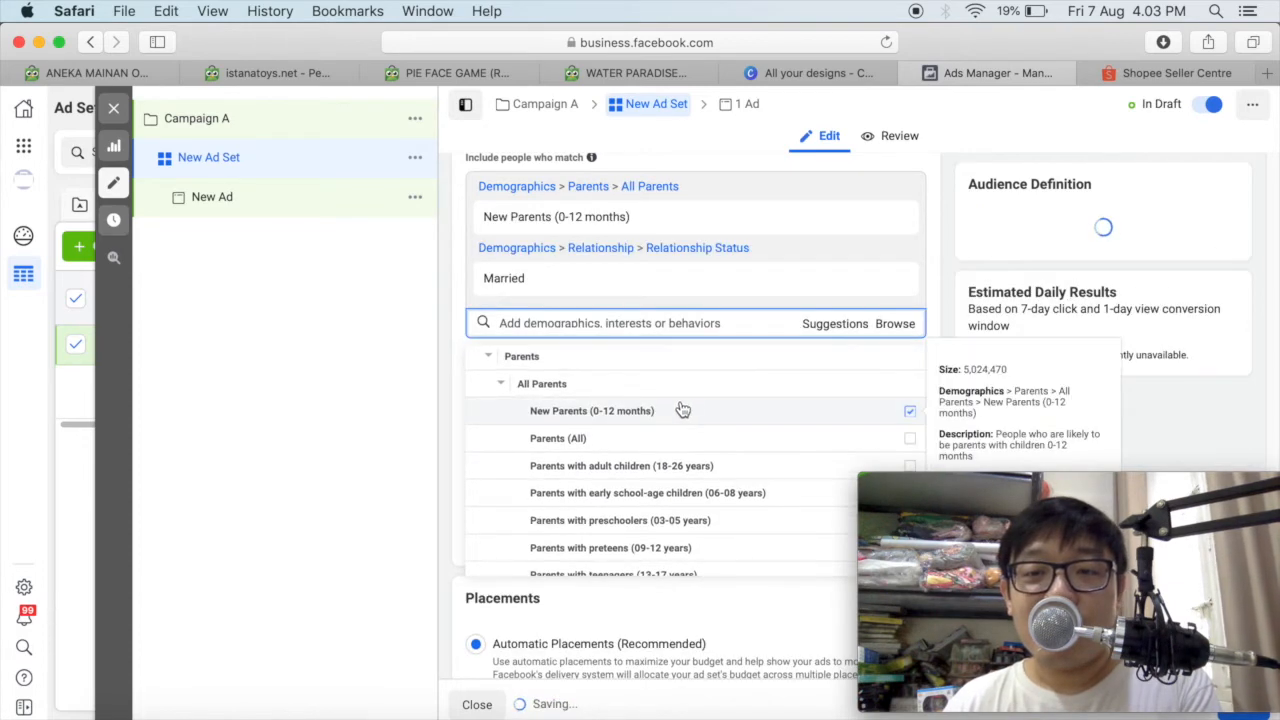
Add Parents with toddlers (01-02 years) to the audience's detailed targeting.
scroll(575, 425, "down", 2)
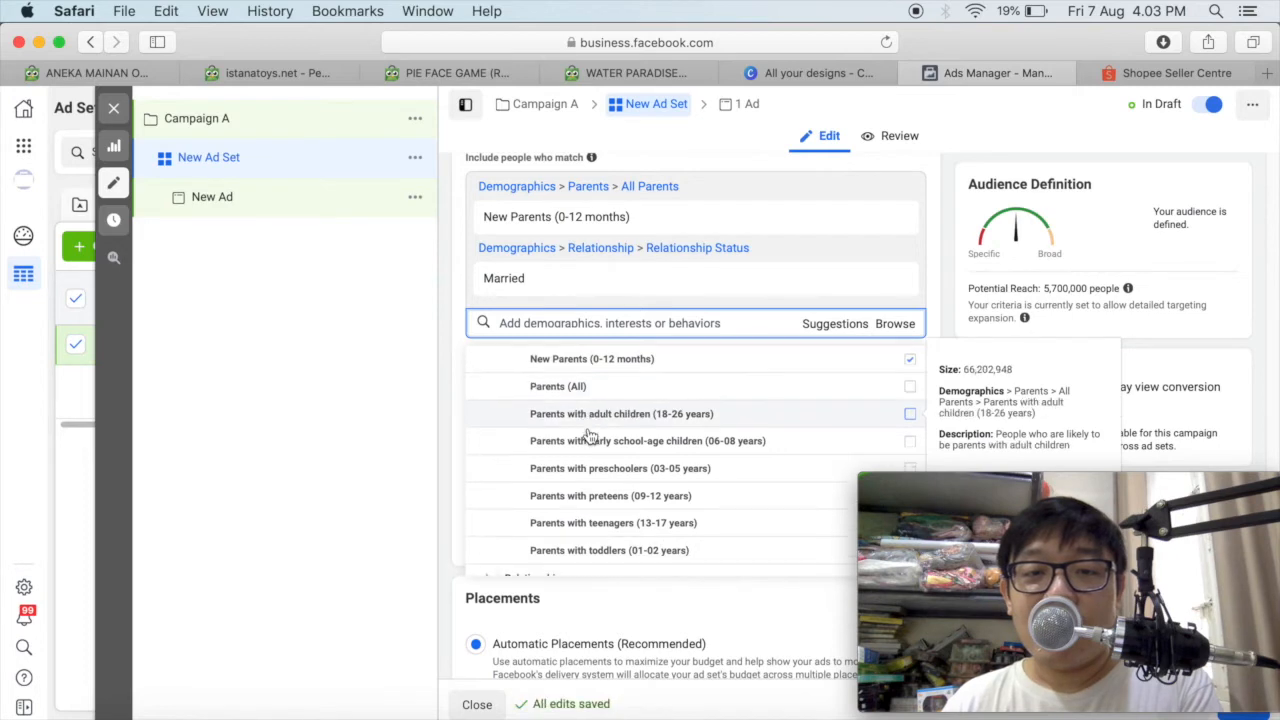
scroll(590, 437, "down", 1)
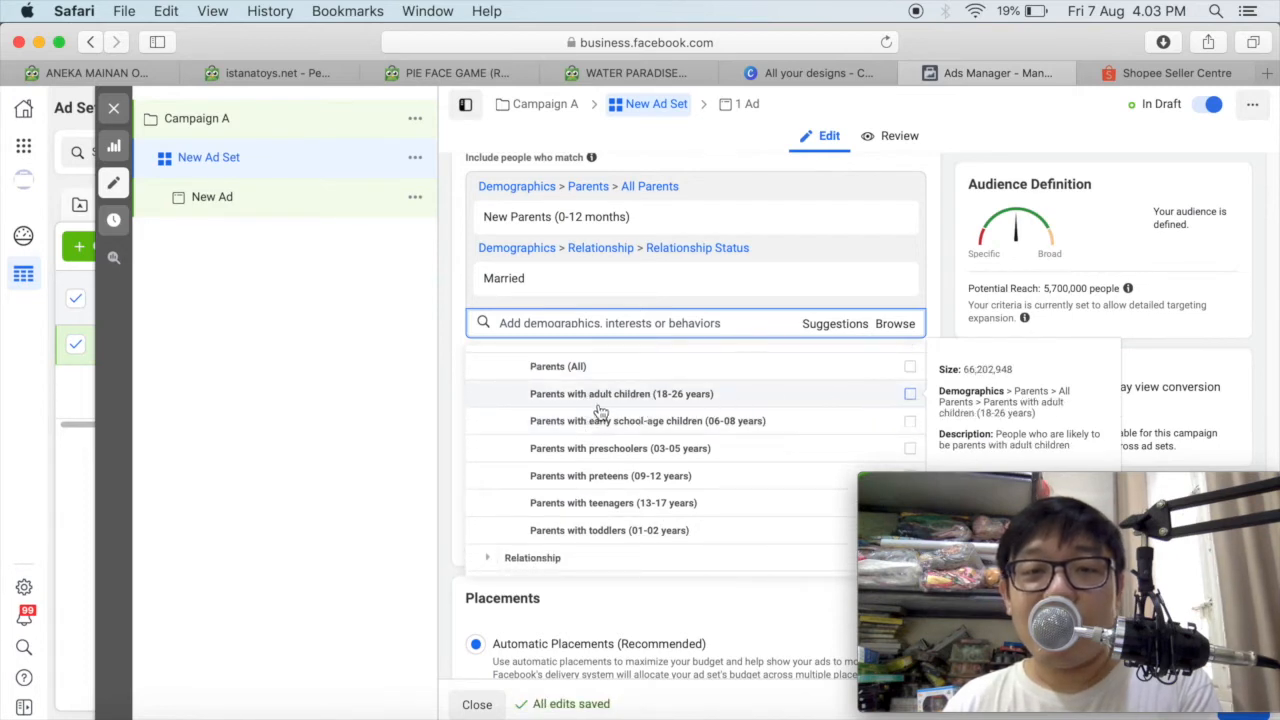
scroll(748, 405, "down", 1)
scroll(748, 405, "down", 3)
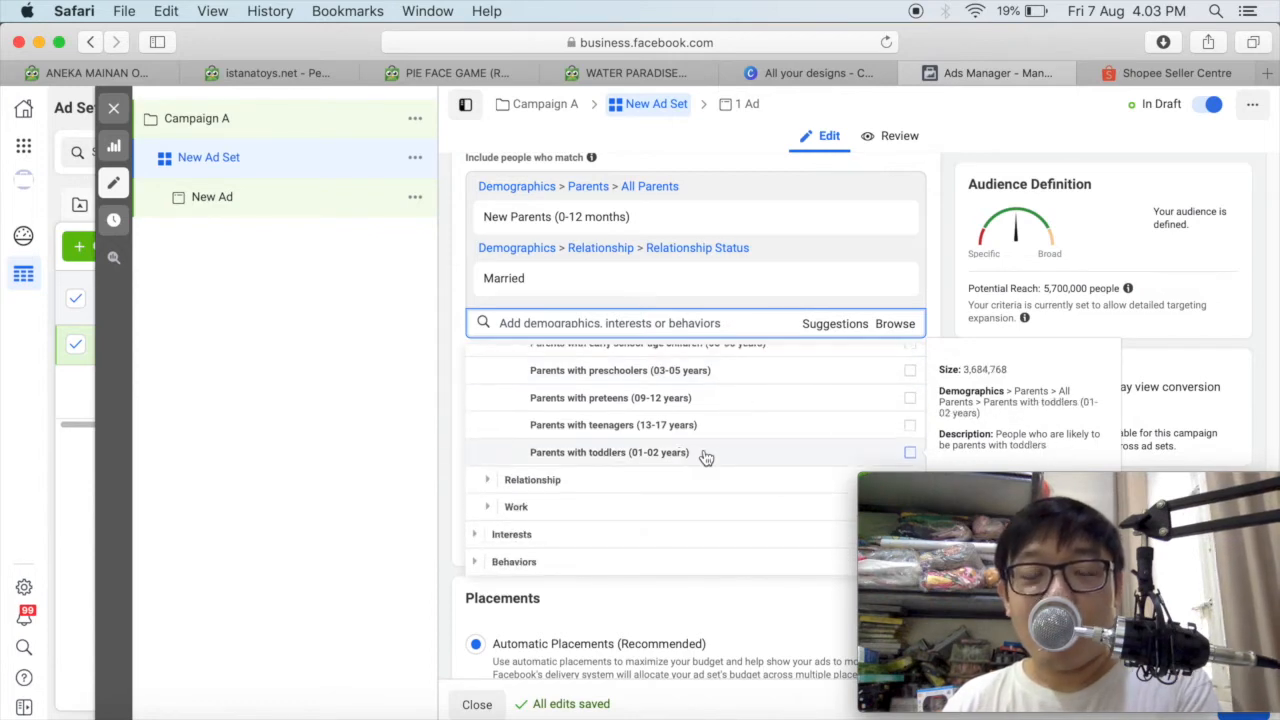
left_click(760, 446)
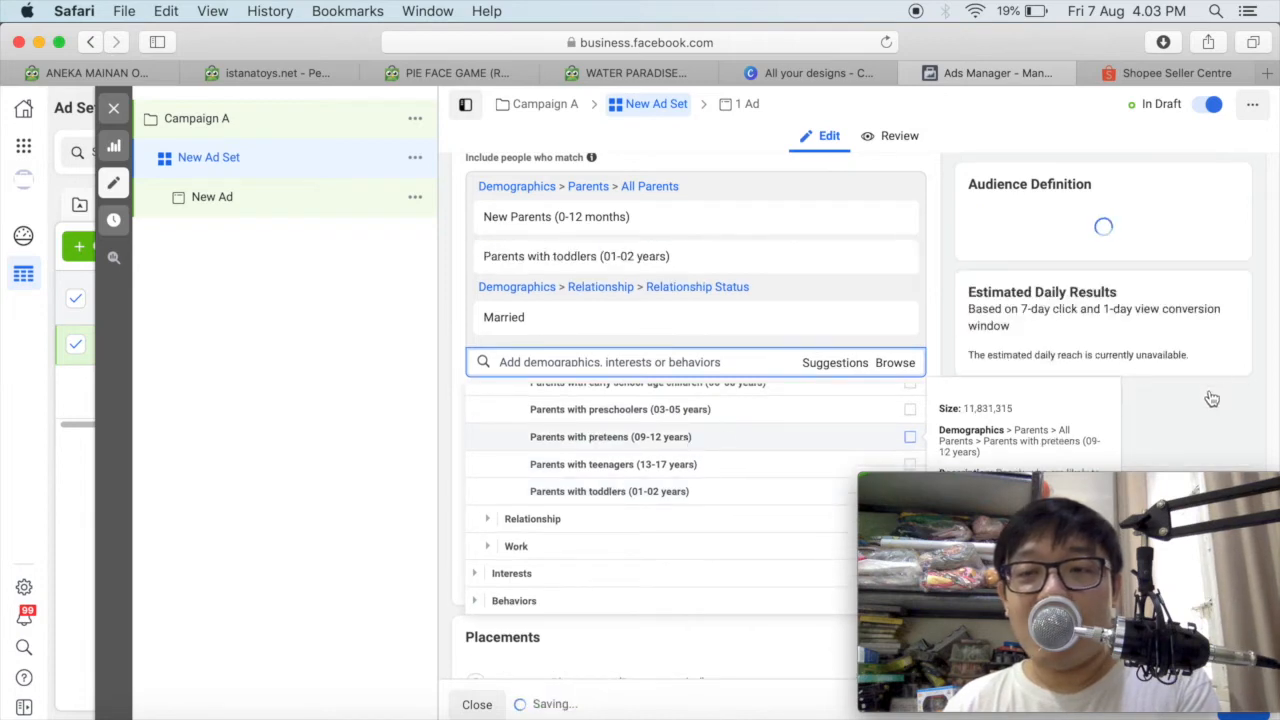
Review the other child age groups under All Parents and collapse that category.
scroll(1212, 398, "down", 3)
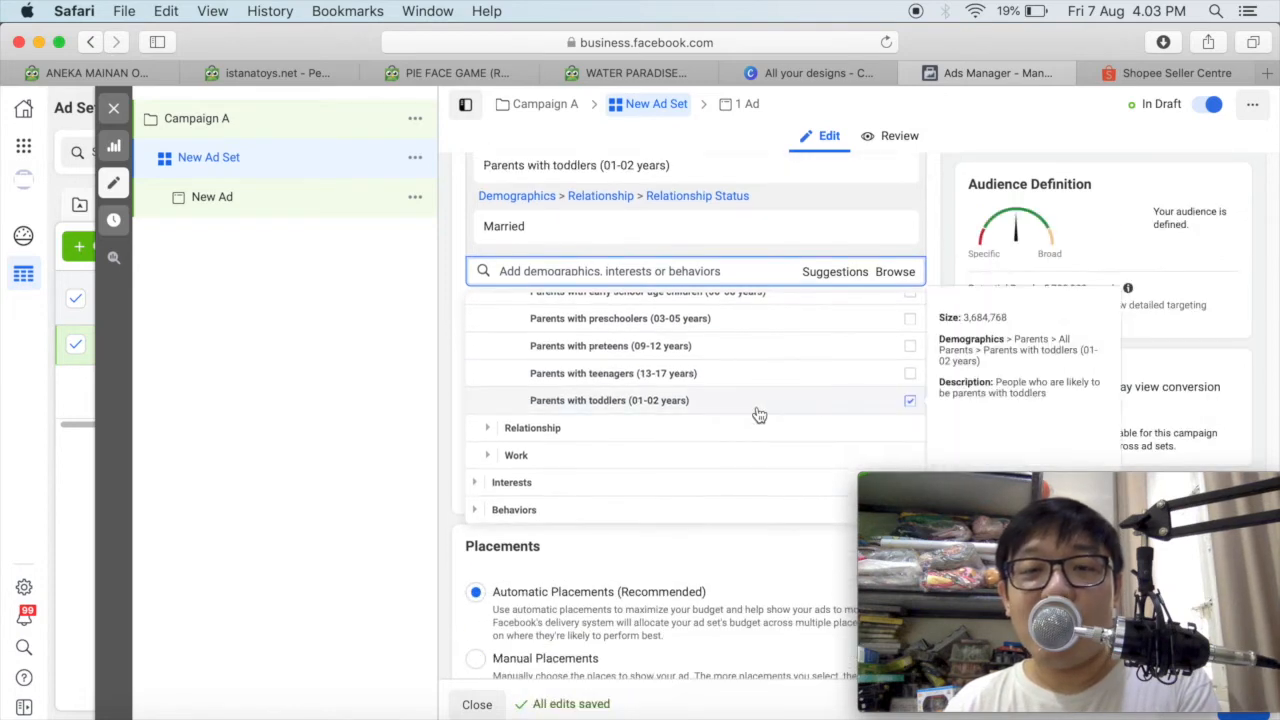
scroll(760, 414, "up", 3)
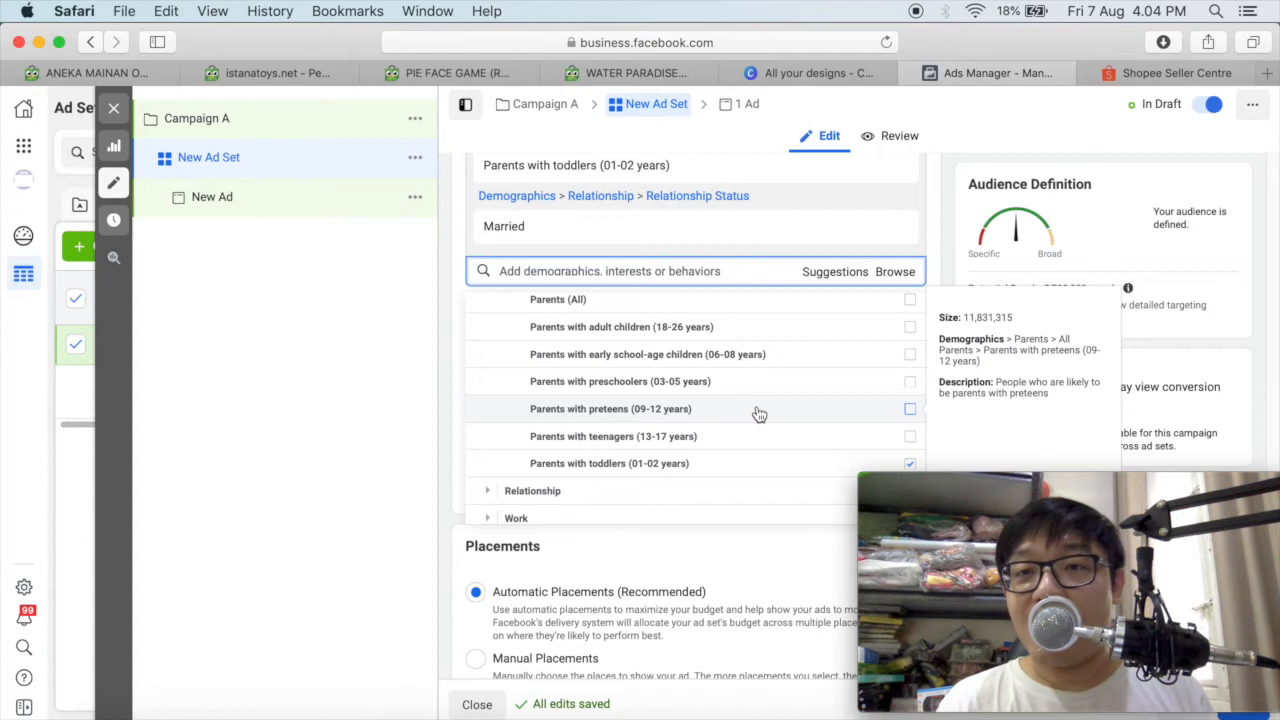
scroll(759, 414, "down", 2)
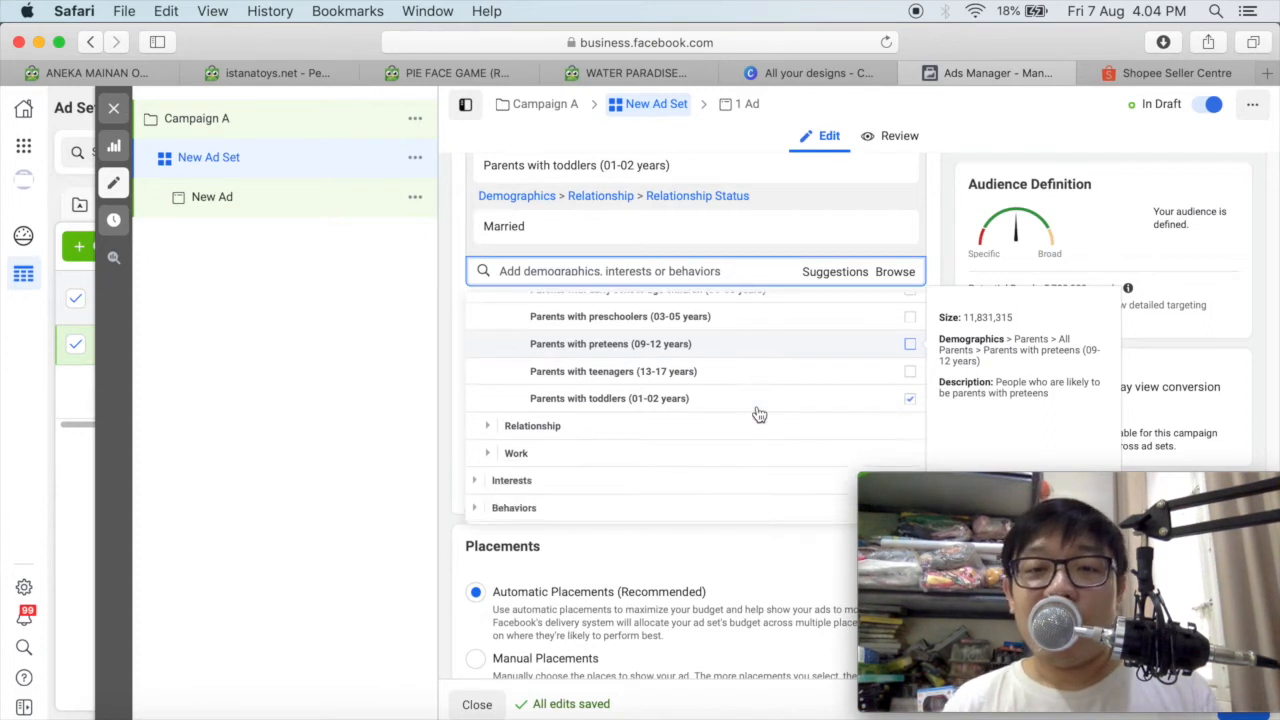
scroll(759, 414, "up", 4)
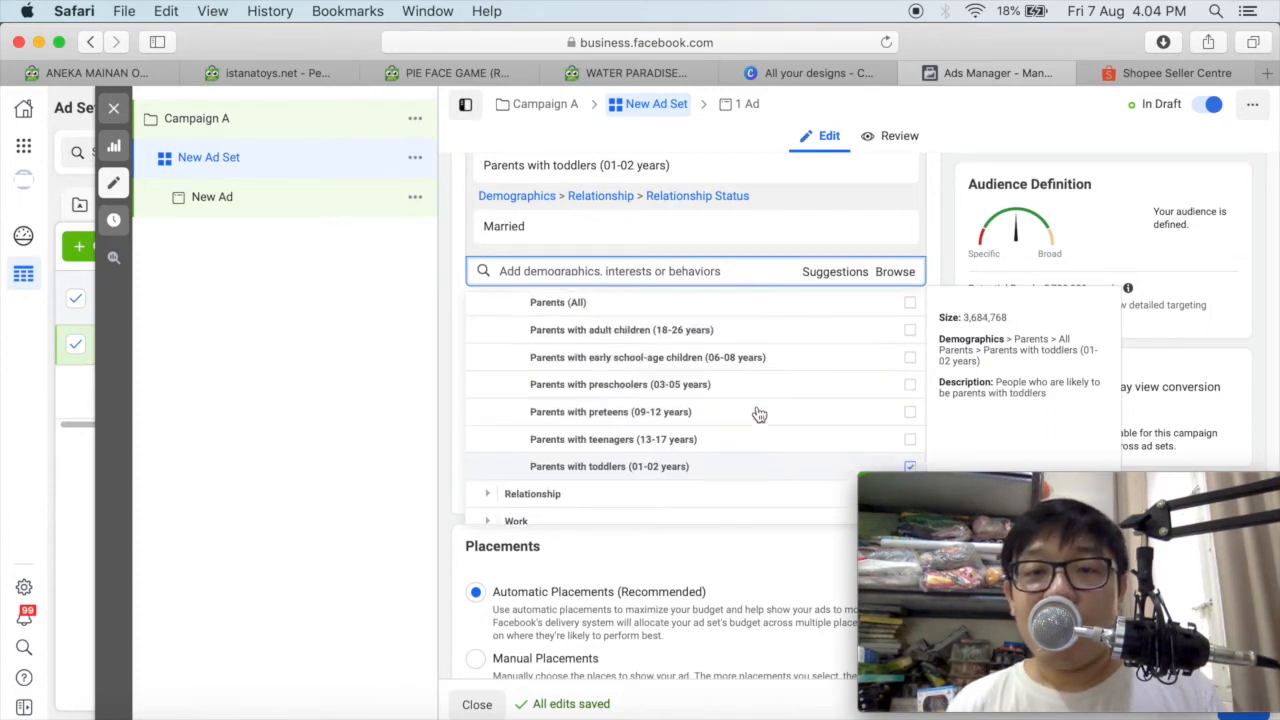
scroll(759, 414, "up", 1)
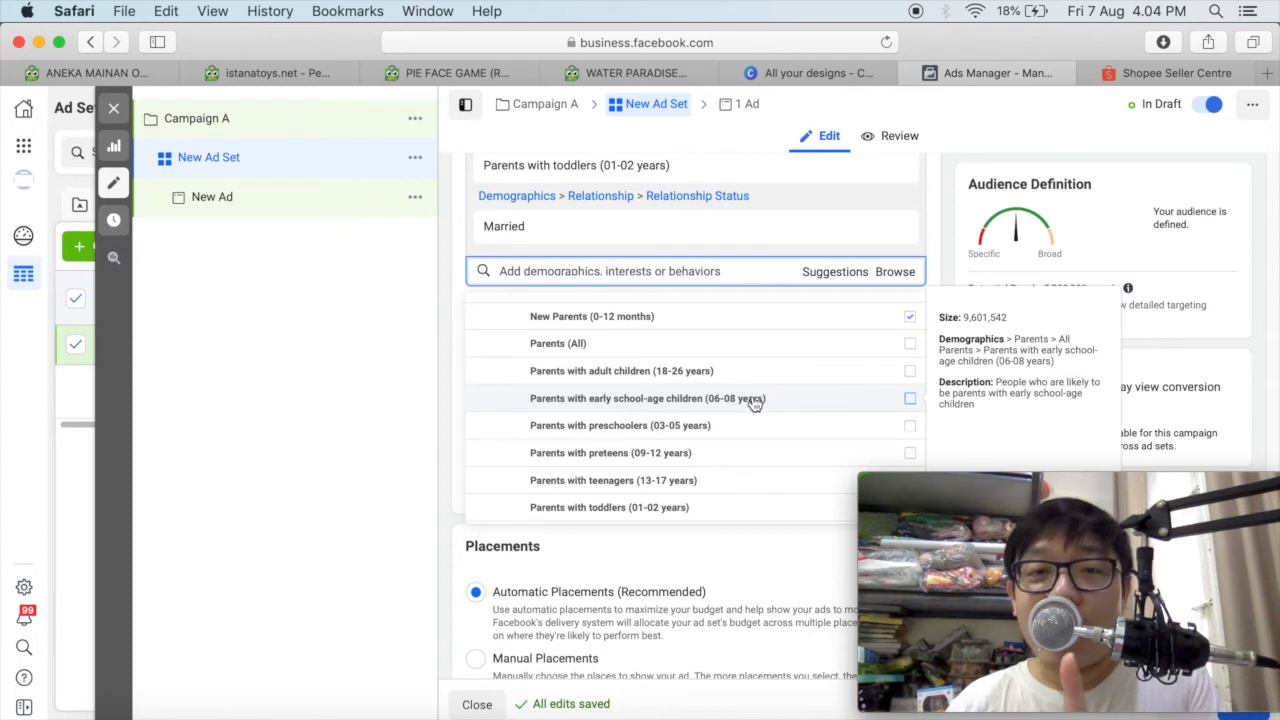
scroll(506, 423, "up", 2)
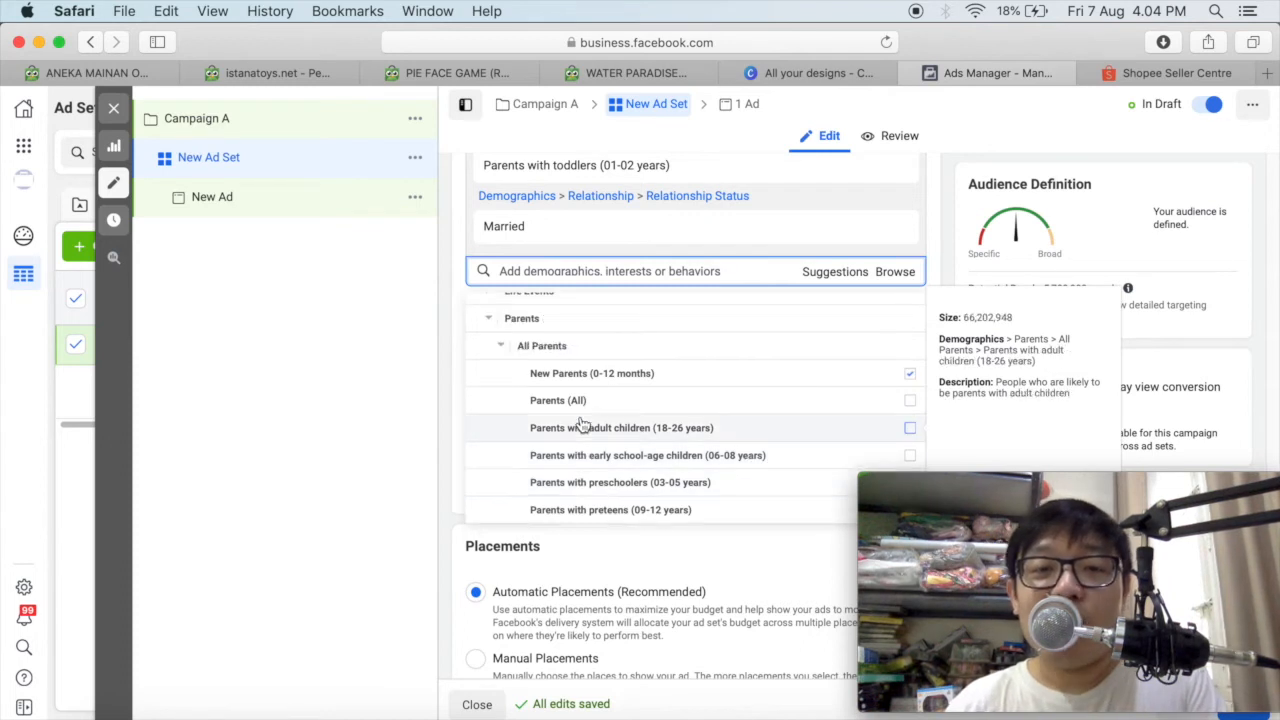
left_click(500, 348)
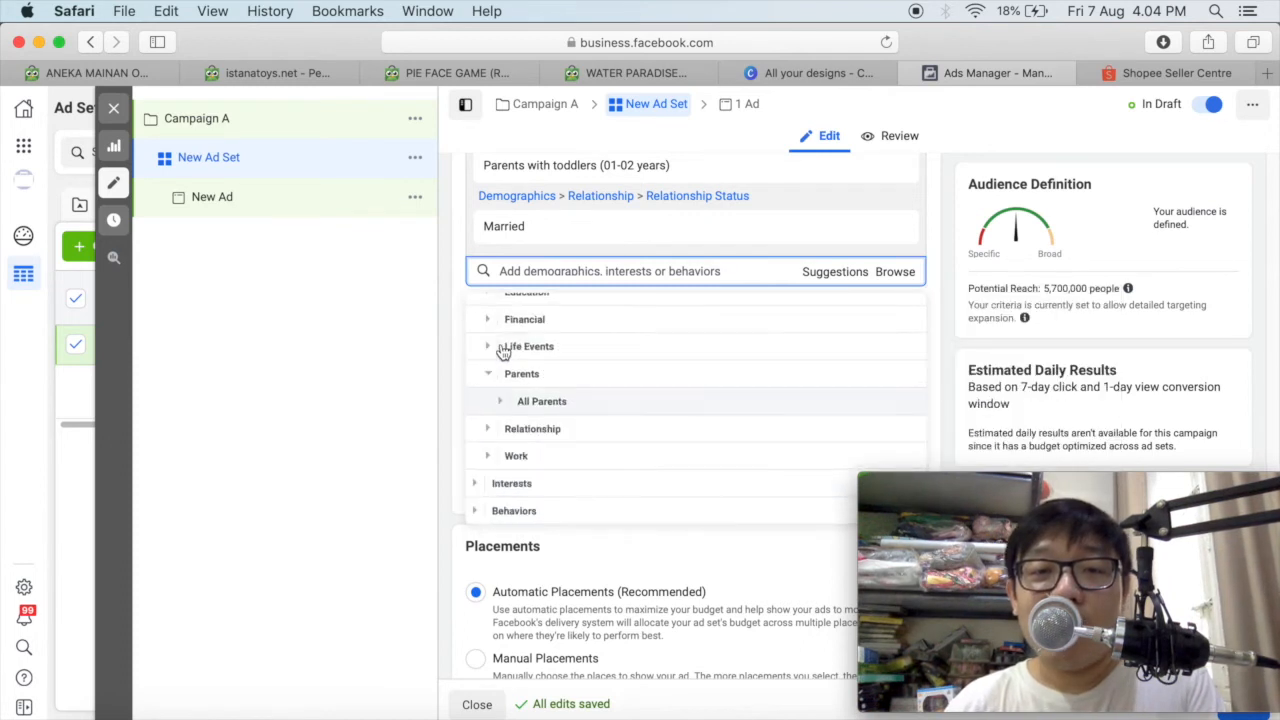
Examine the Relationship Status options in the Relationship demographics, from Civil Union to Widowed.
left_click(553, 430)
left_click(503, 430)
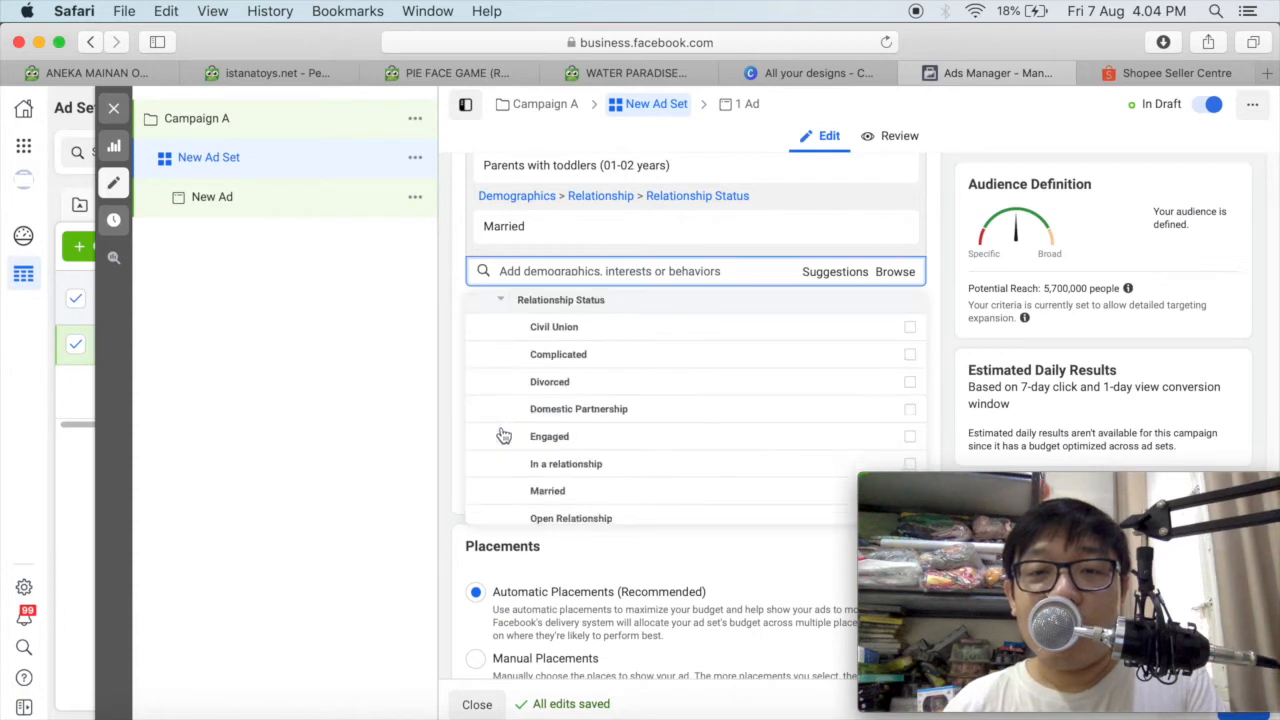
scroll(503, 436, "down", 3)
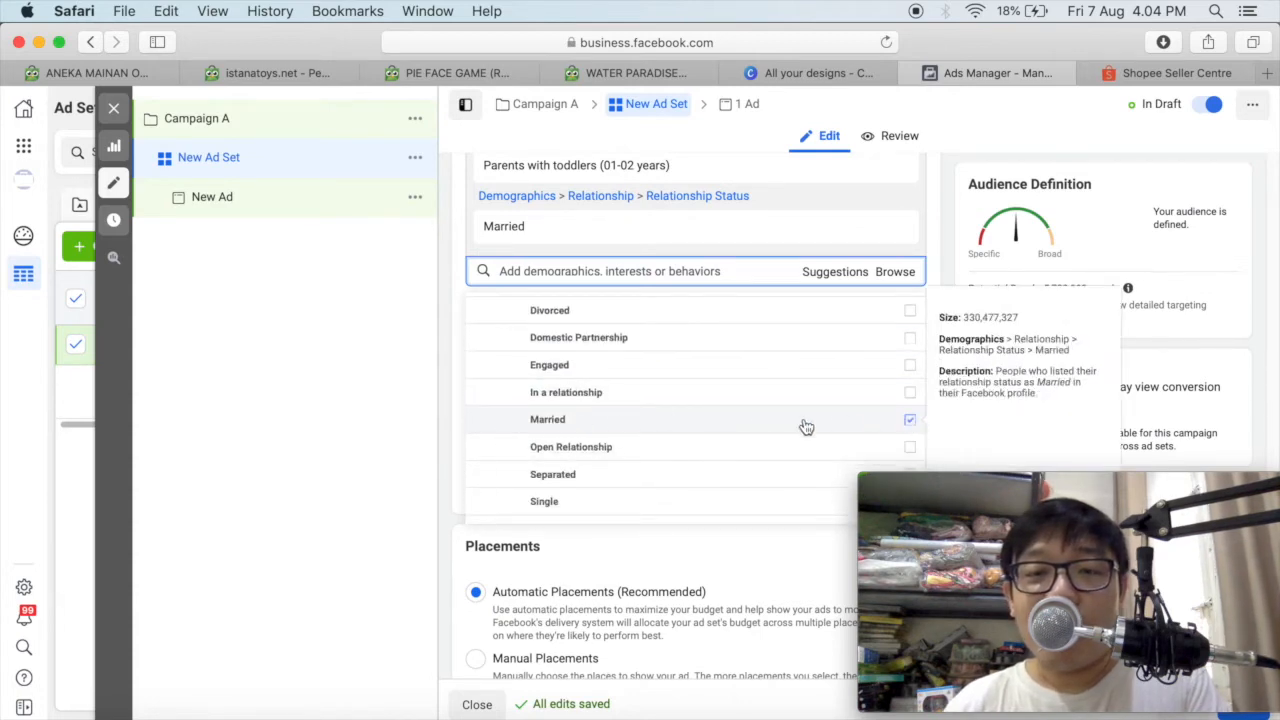
left_click(581, 277)
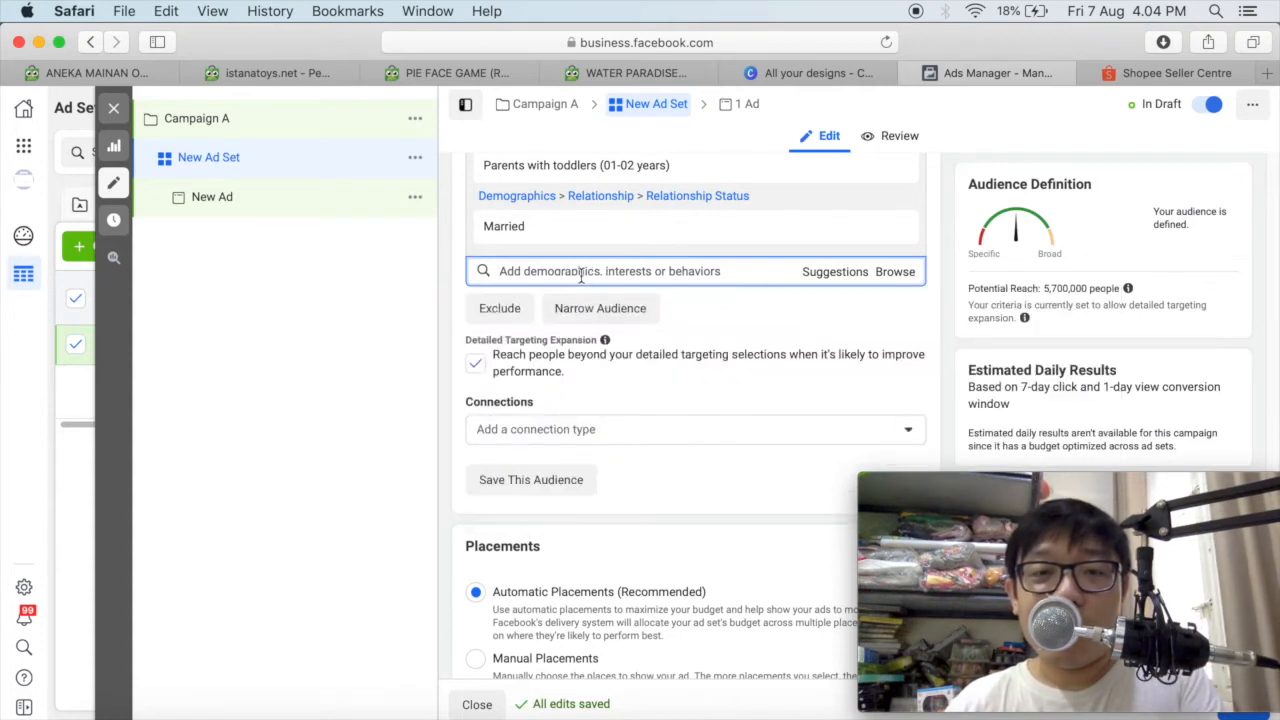
left_click(898, 271)
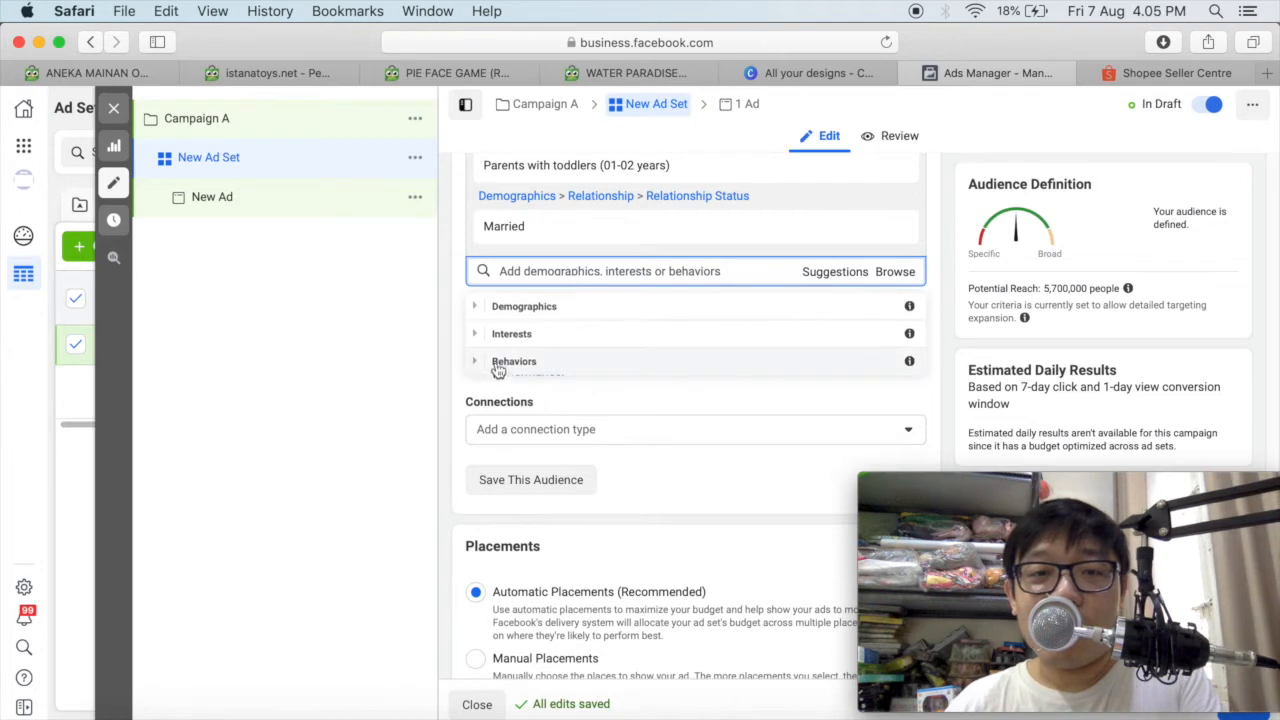
left_click(478, 334)
left_click(481, 338)
left_click(476, 310)
scroll(656, 365, "down", 1)
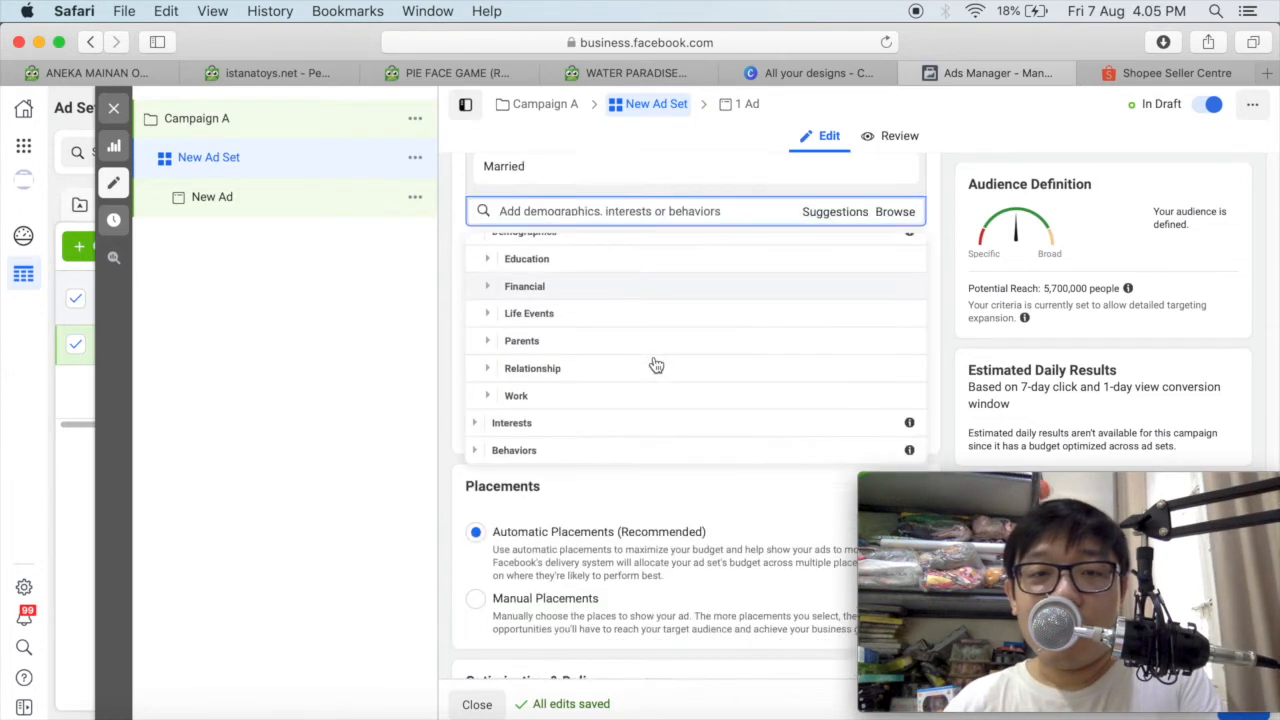
scroll(656, 365, "down", 2)
left_click(489, 288)
scroll(700, 338, "down", 1)
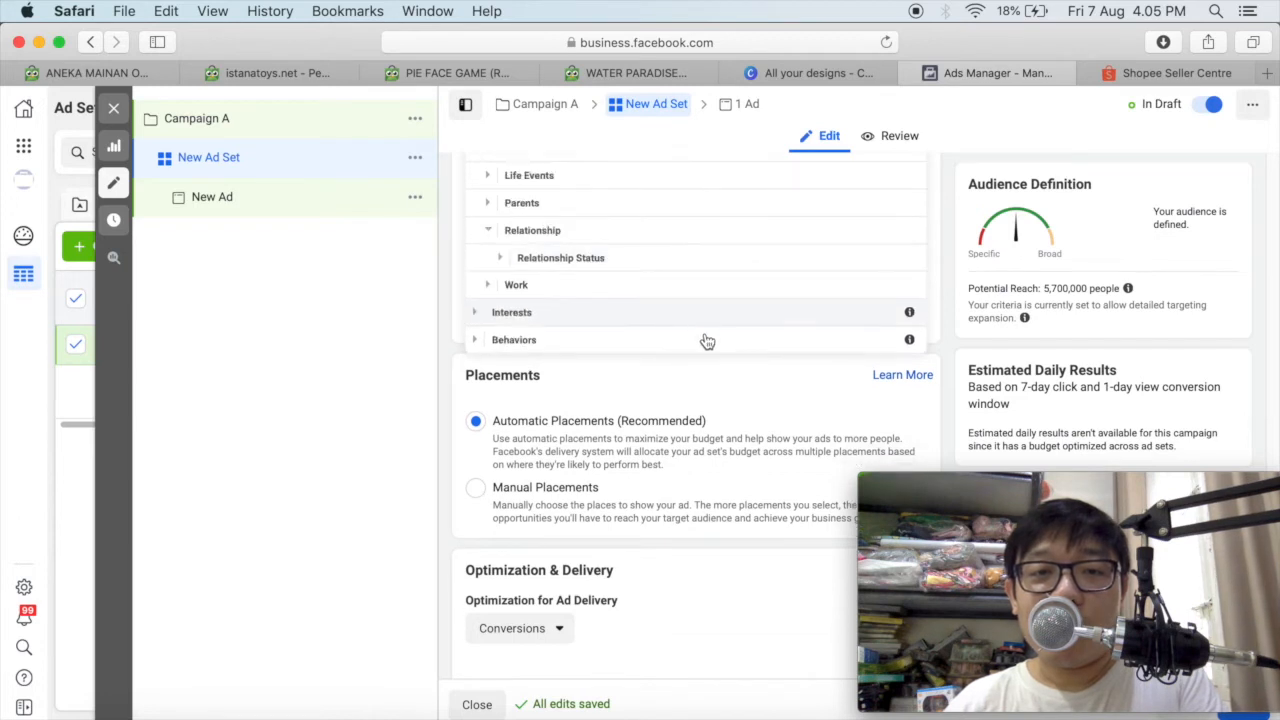
left_click(499, 262)
scroll(600, 298, "down", 3)
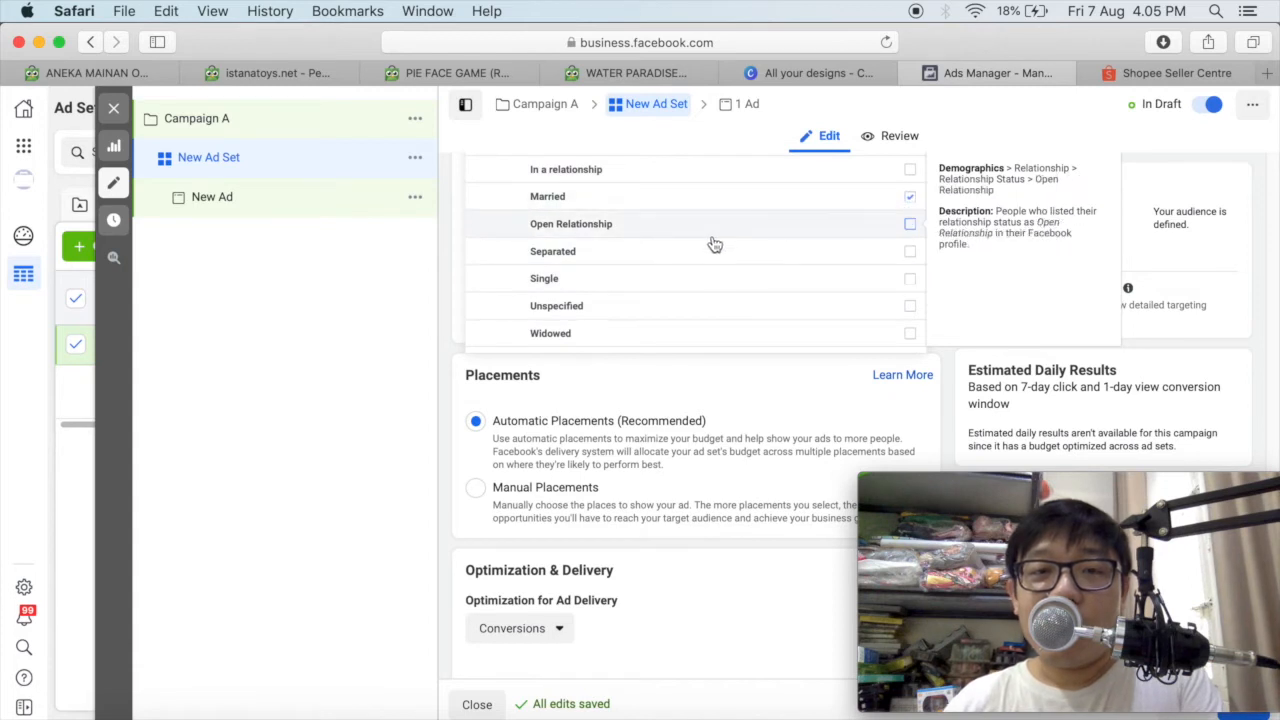
scroll(712, 243, "down", 2)
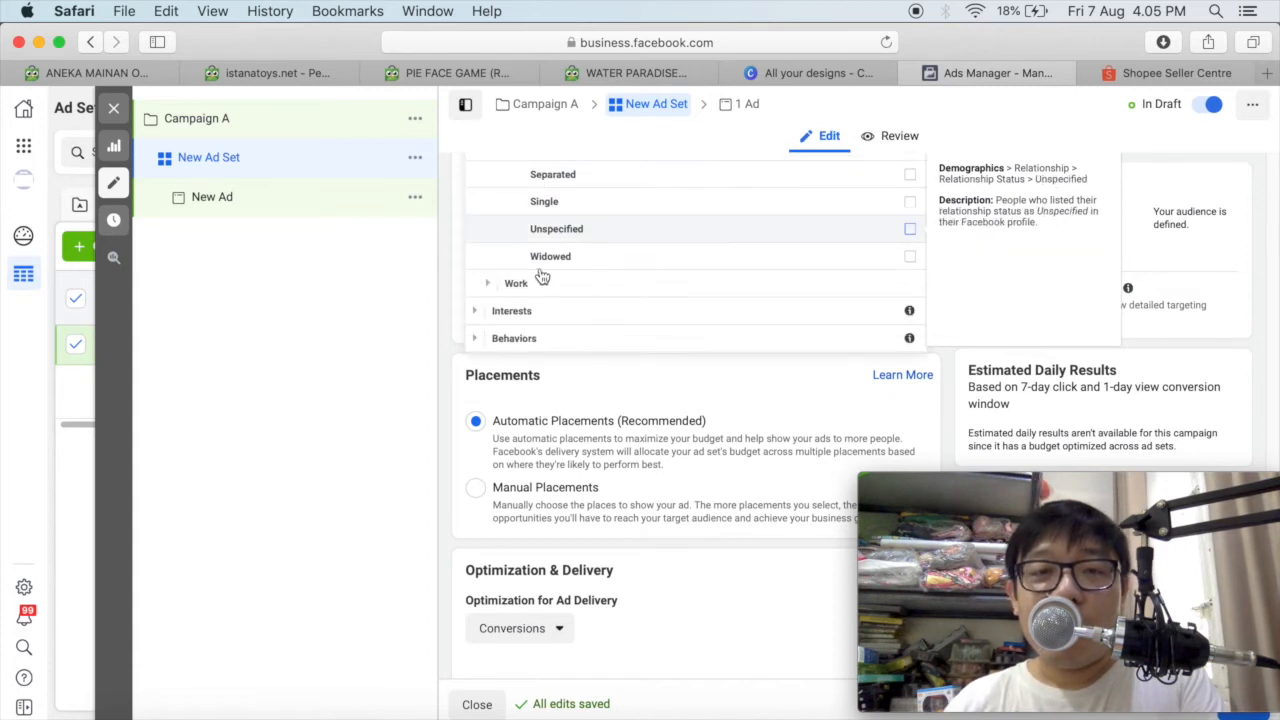
Review the Work demographics and the child age groups under All Parents.
left_click(487, 284)
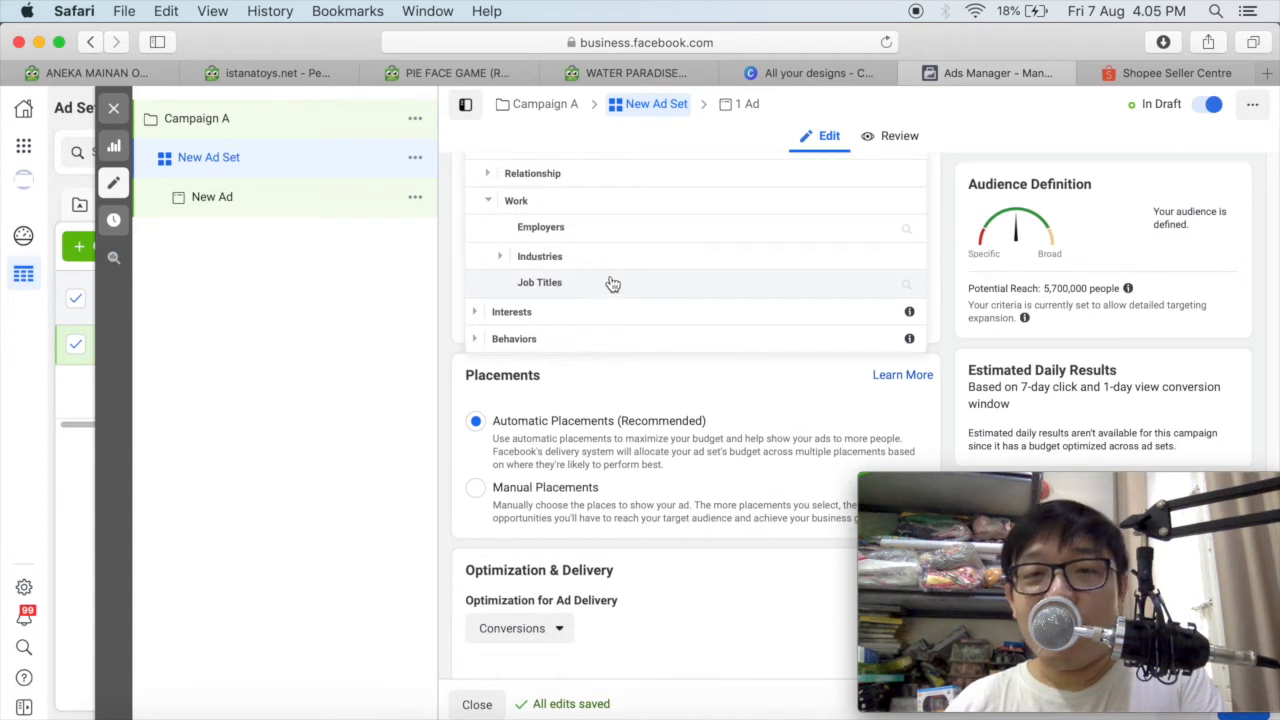
scroll(610, 282, "up", 2)
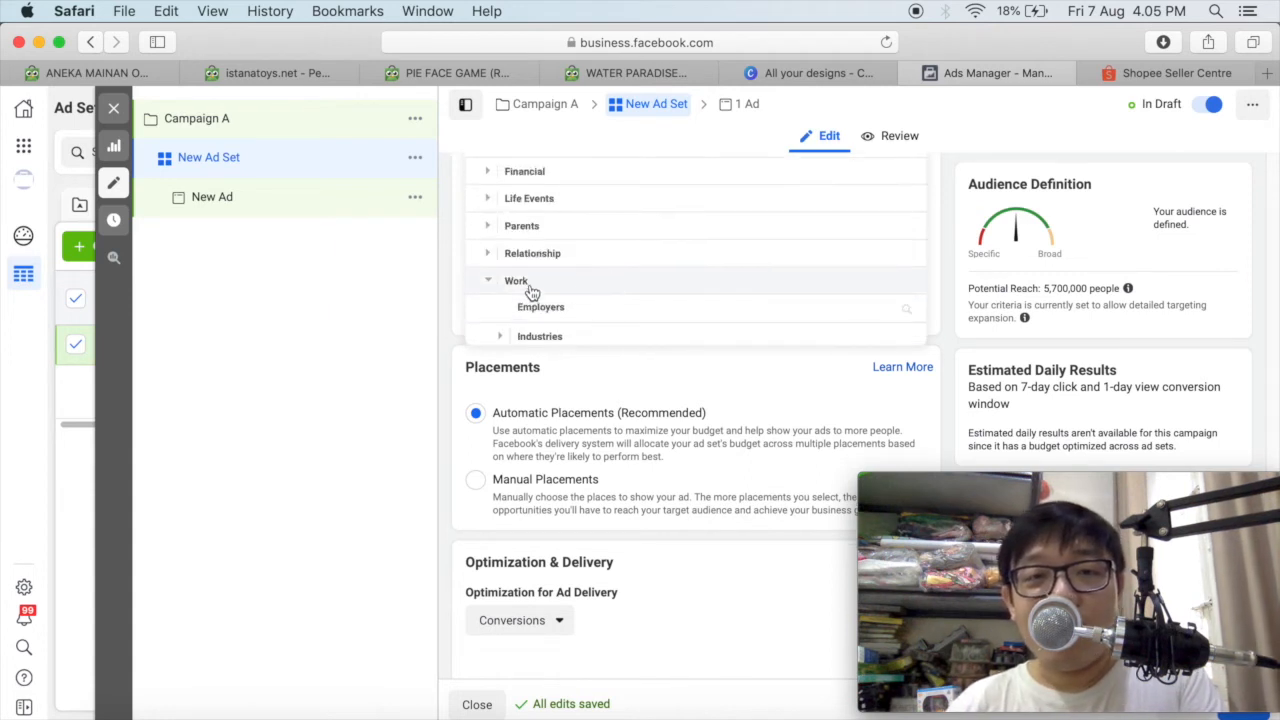
scroll(489, 284, "down", 1)
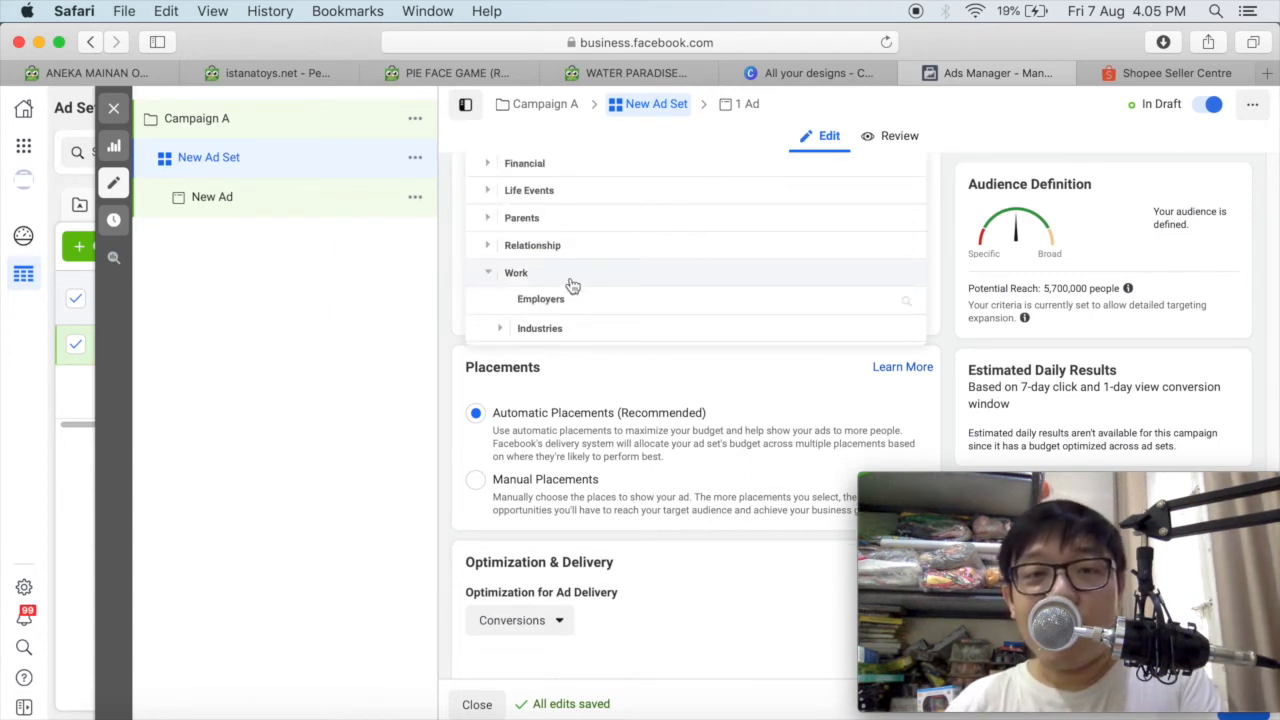
left_click(489, 220)
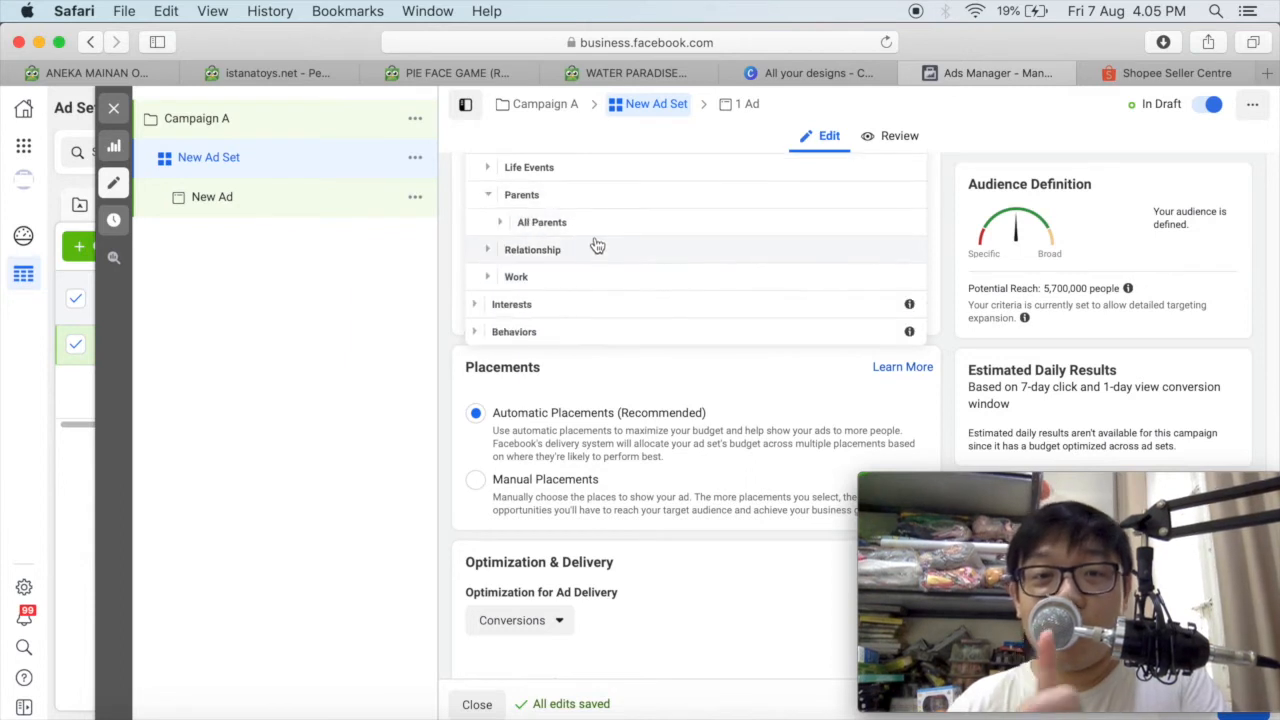
left_click(500, 222)
scroll(703, 246, "down", 1)
scroll(703, 246, "up", 4)
scroll(700, 246, "down", 1)
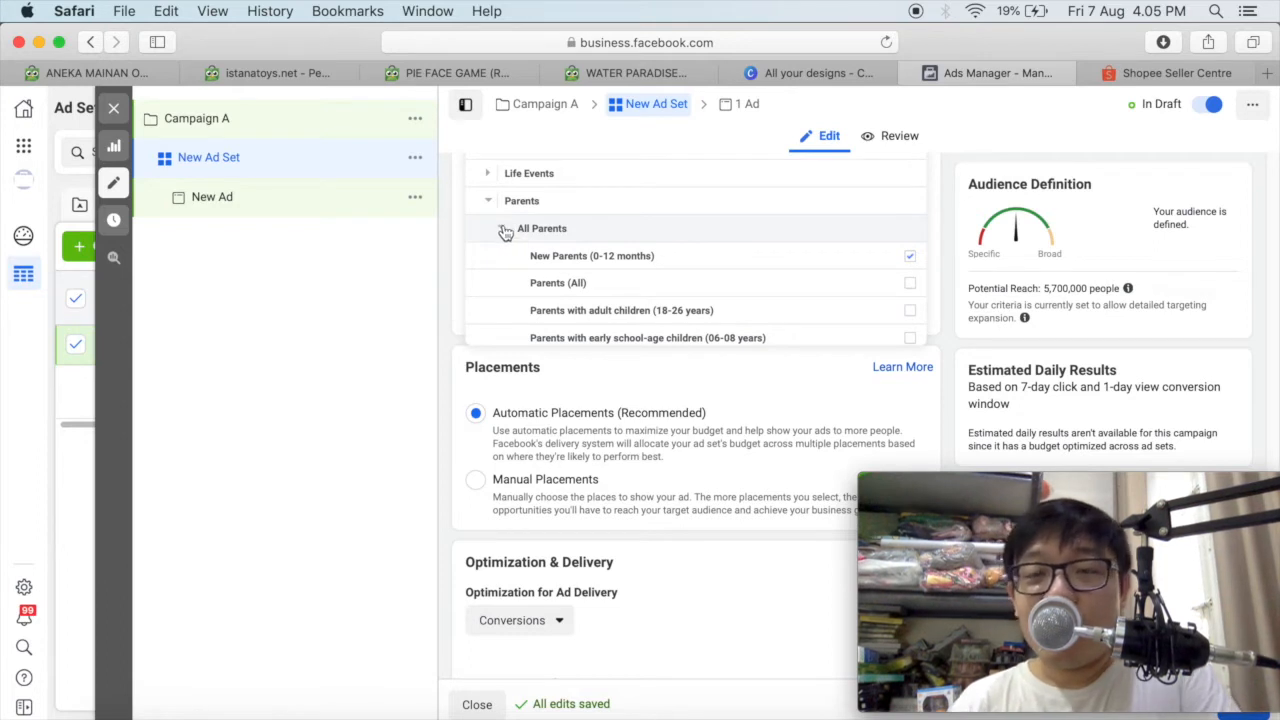
scroll(506, 232, "down", 1)
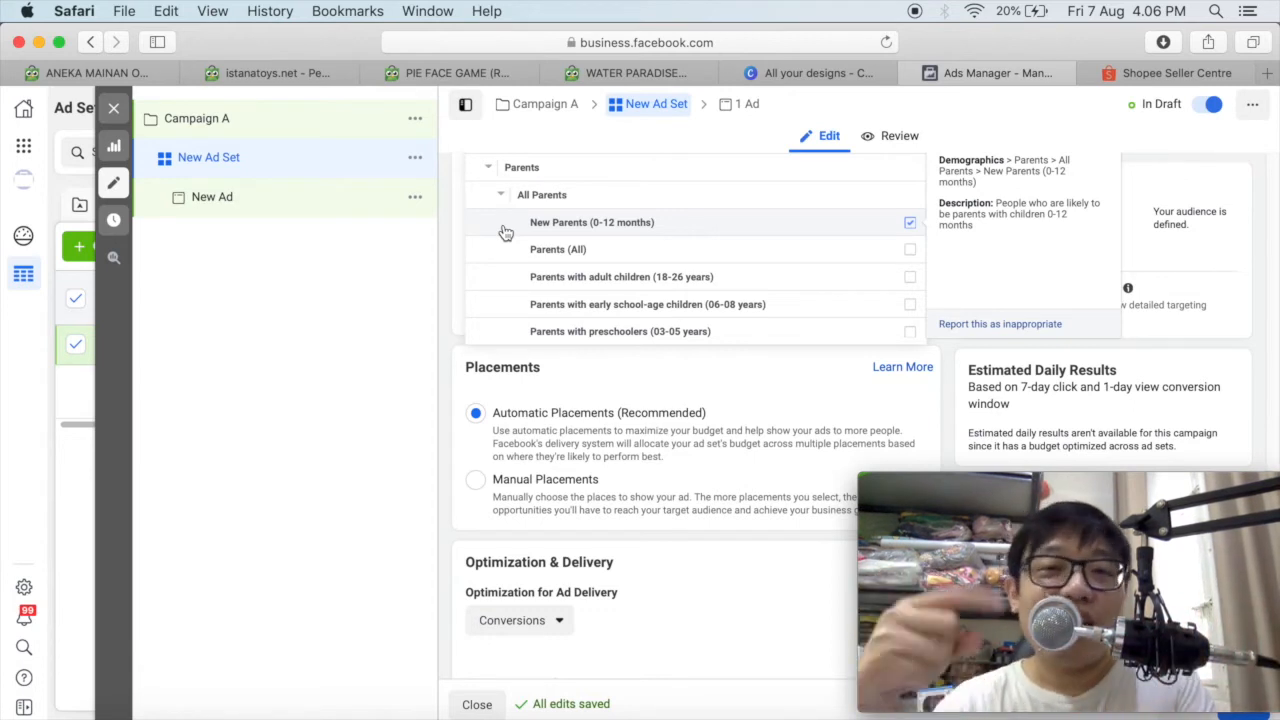
left_click(500, 194)
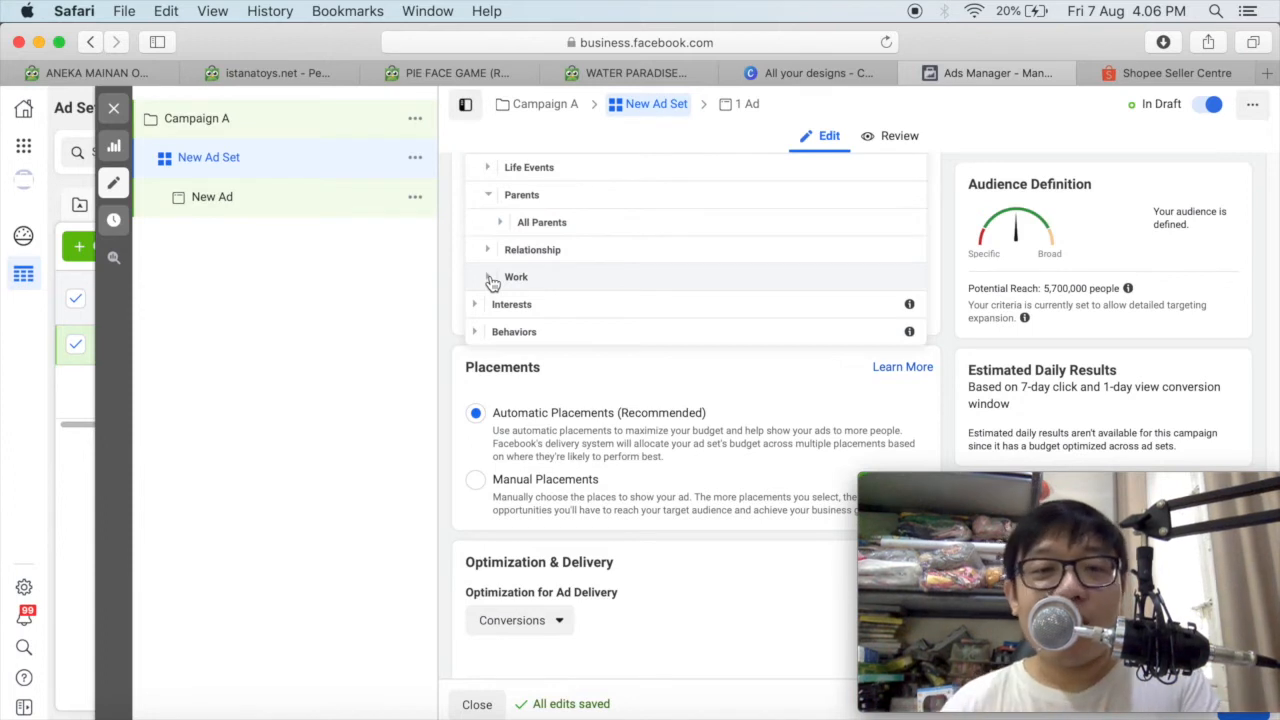
Review the main Interests categories, such as Family and relationships, and collapse them again.
left_click(476, 306)
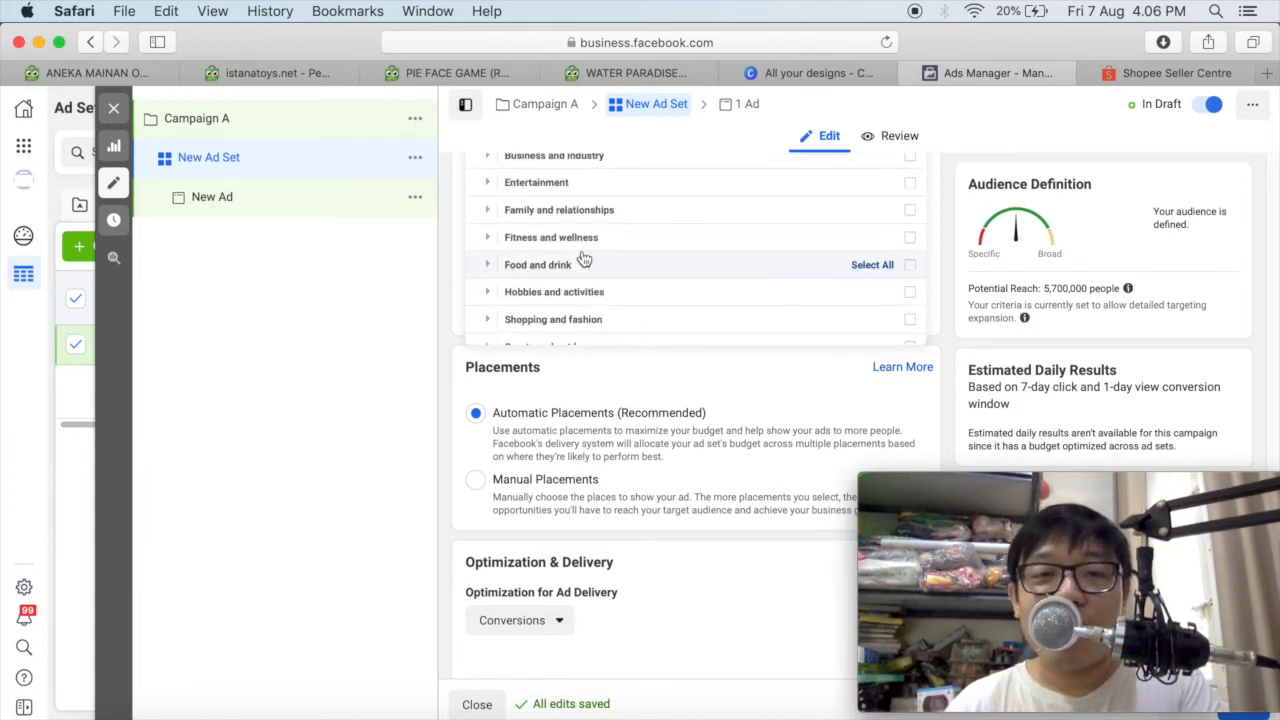
scroll(584, 259, "up", 2)
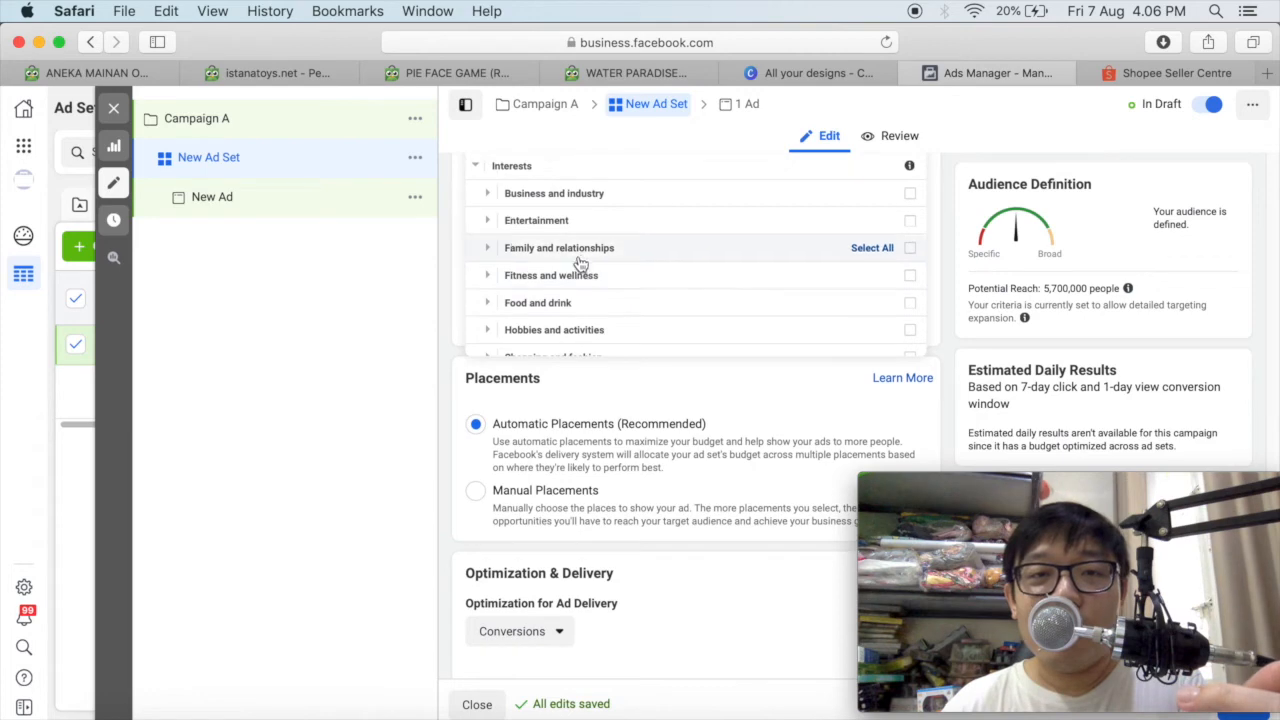
left_click(476, 166)
scroll(810, 316, "up", 3)
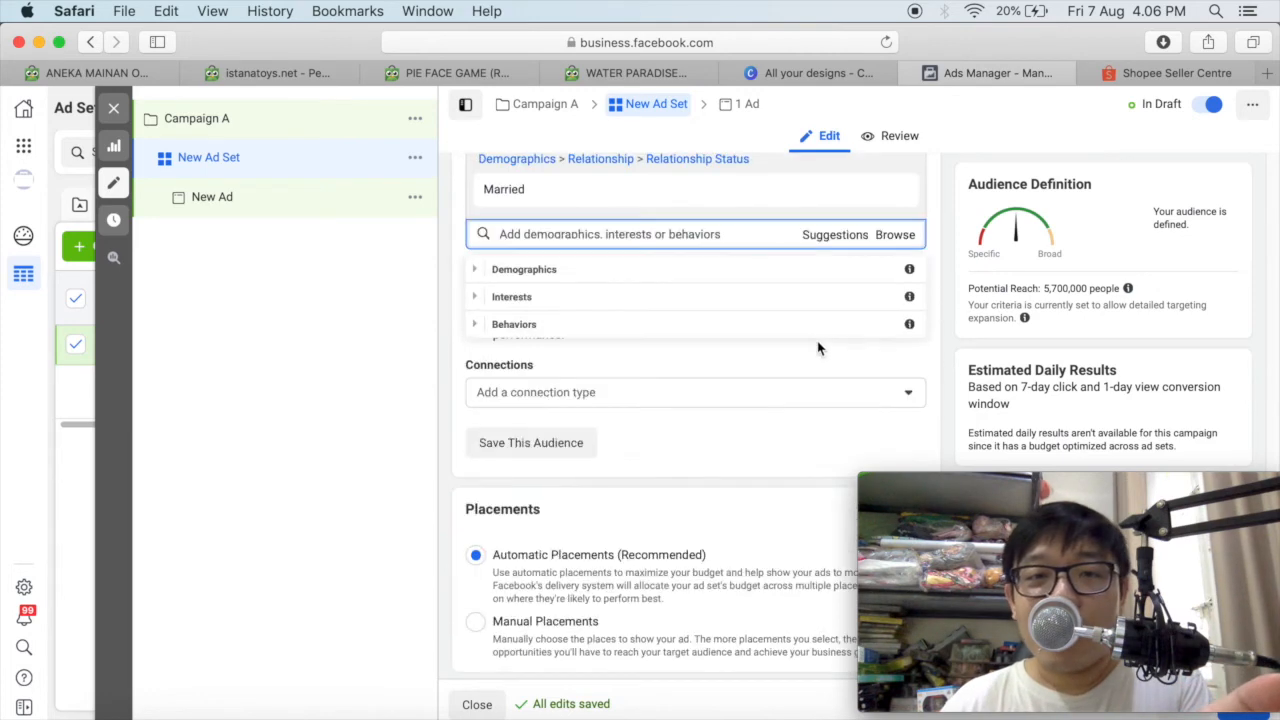
left_click(900, 235)
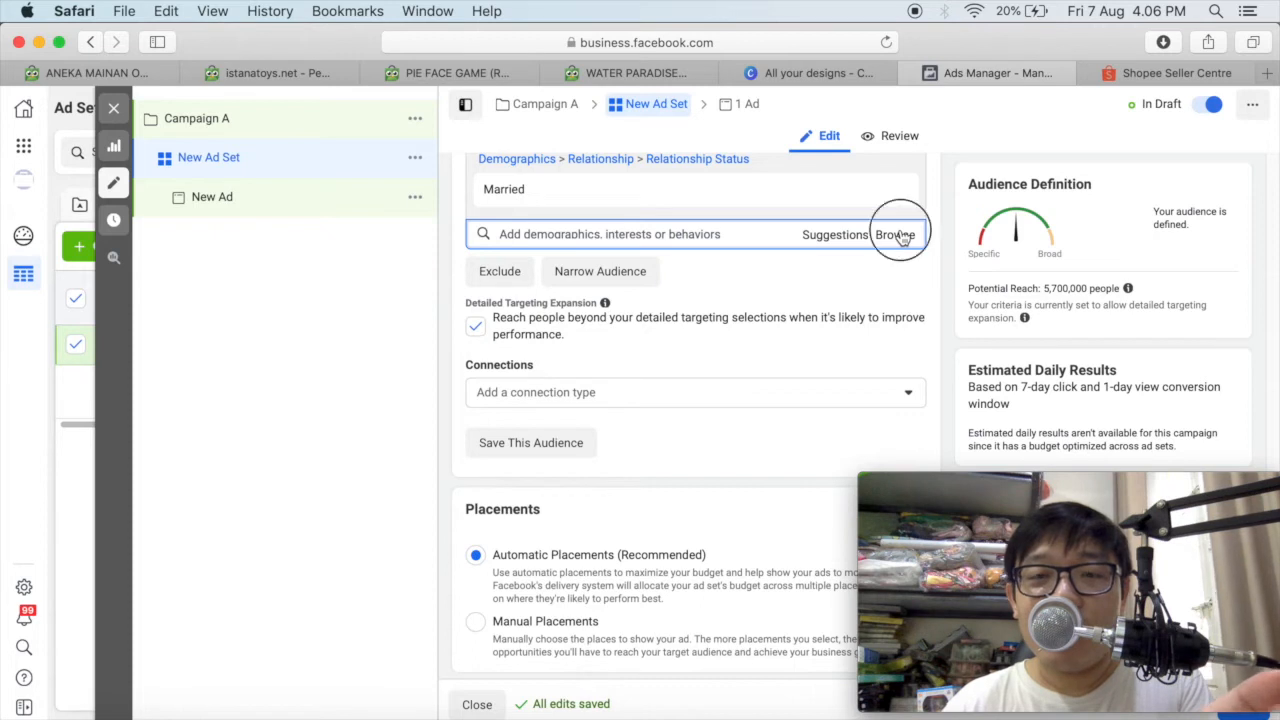
left_click(900, 239)
left_click(898, 236)
left_click(898, 237)
left_click(898, 237)
left_click(898, 238)
left_click(899, 238)
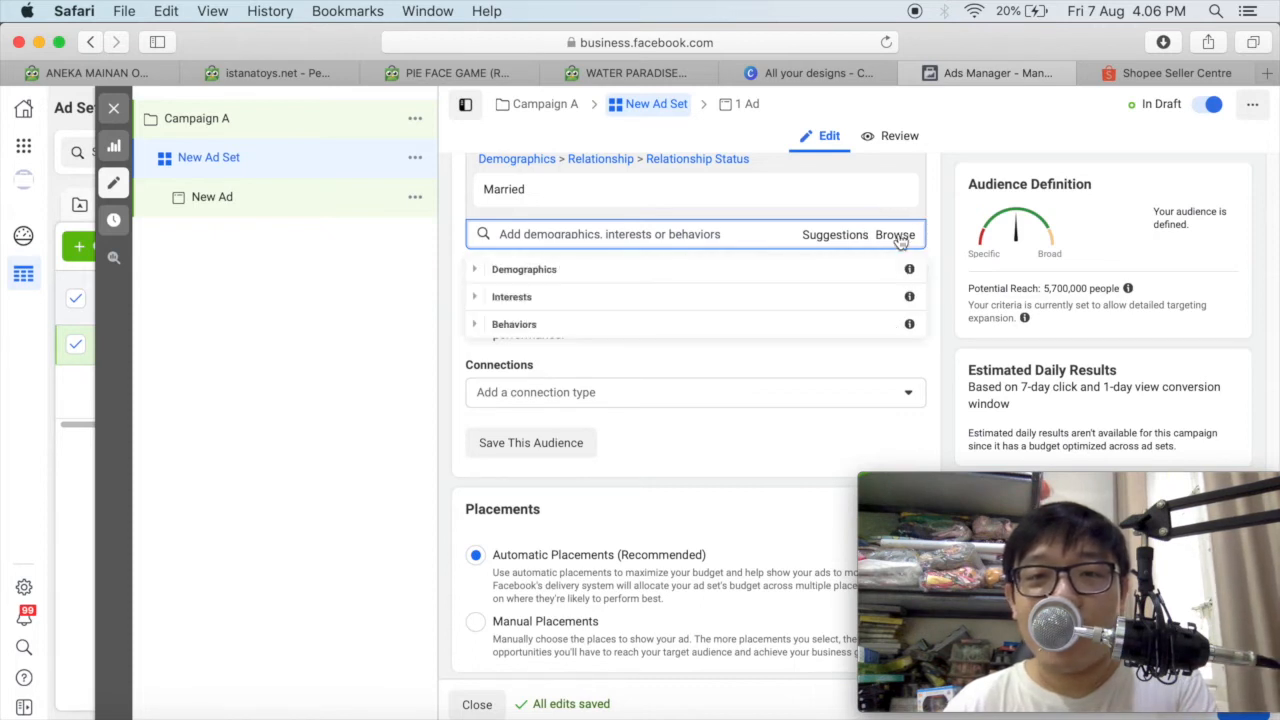
left_click(899, 238)
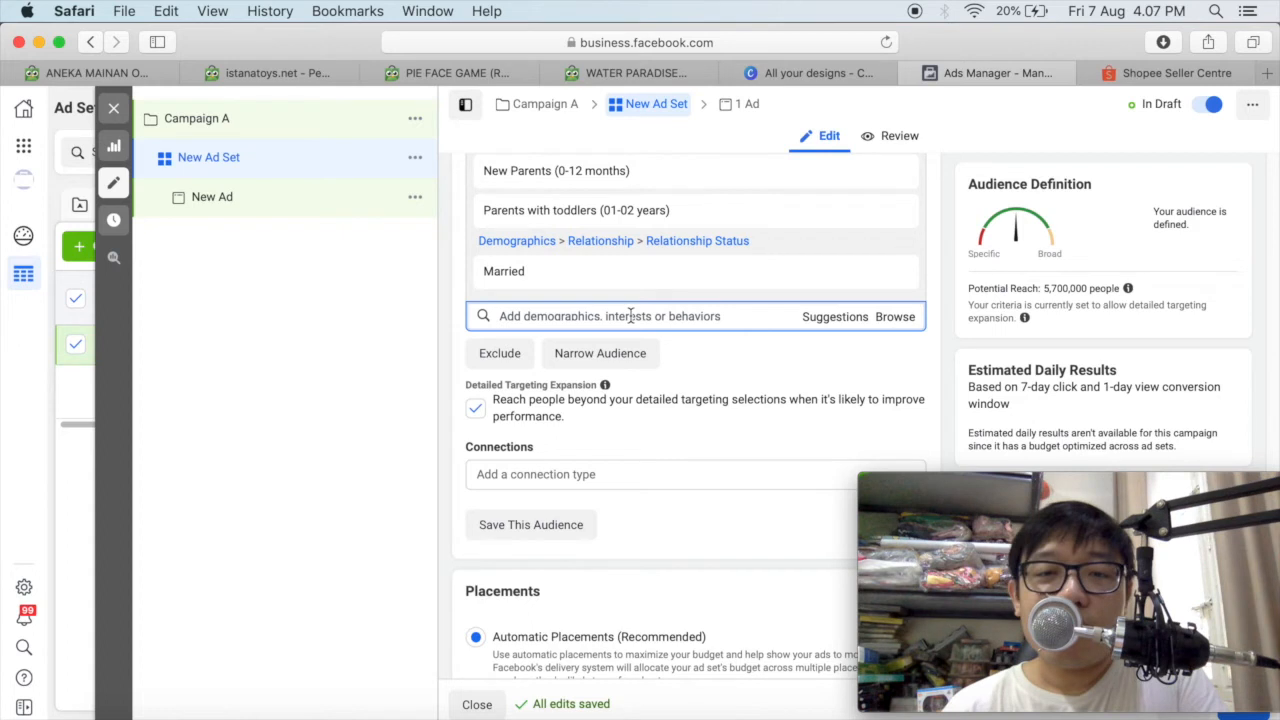
Add the AYAHBUNDA interest to the audience's detailed targeting and view how the potential reach is estimated.
scroll(631, 316, "up", 2)
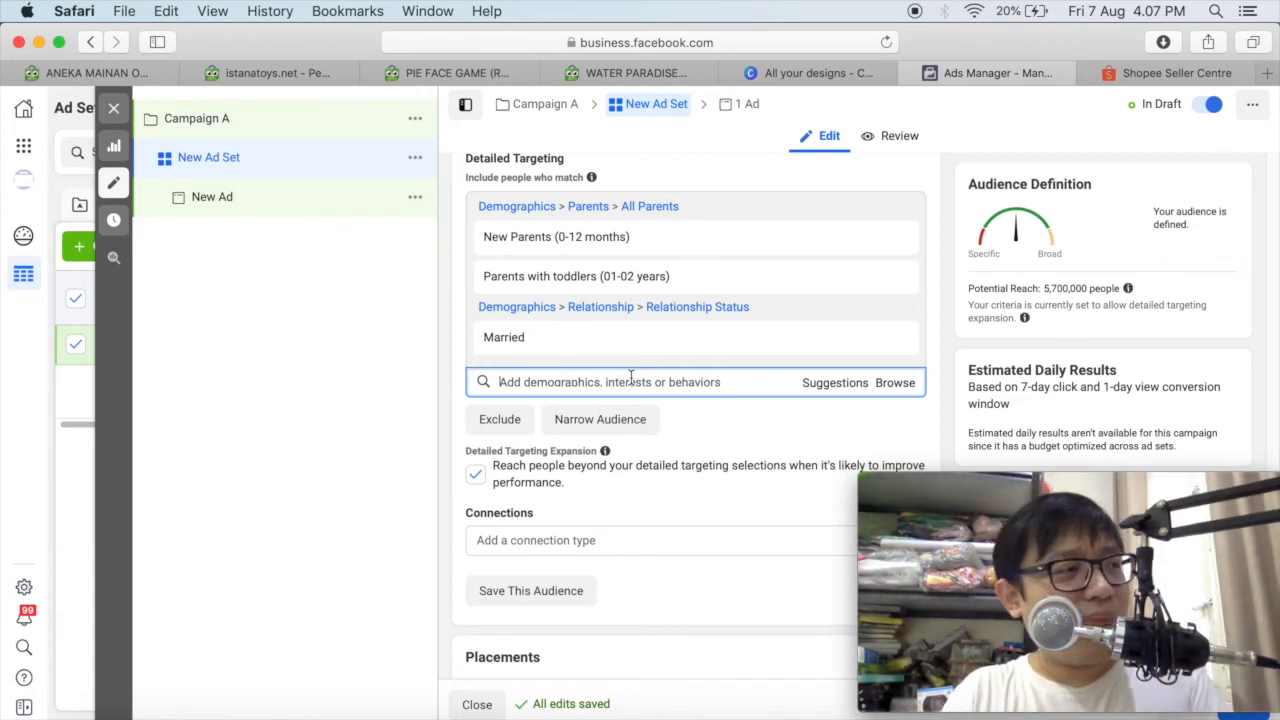
type("ayahbunda")
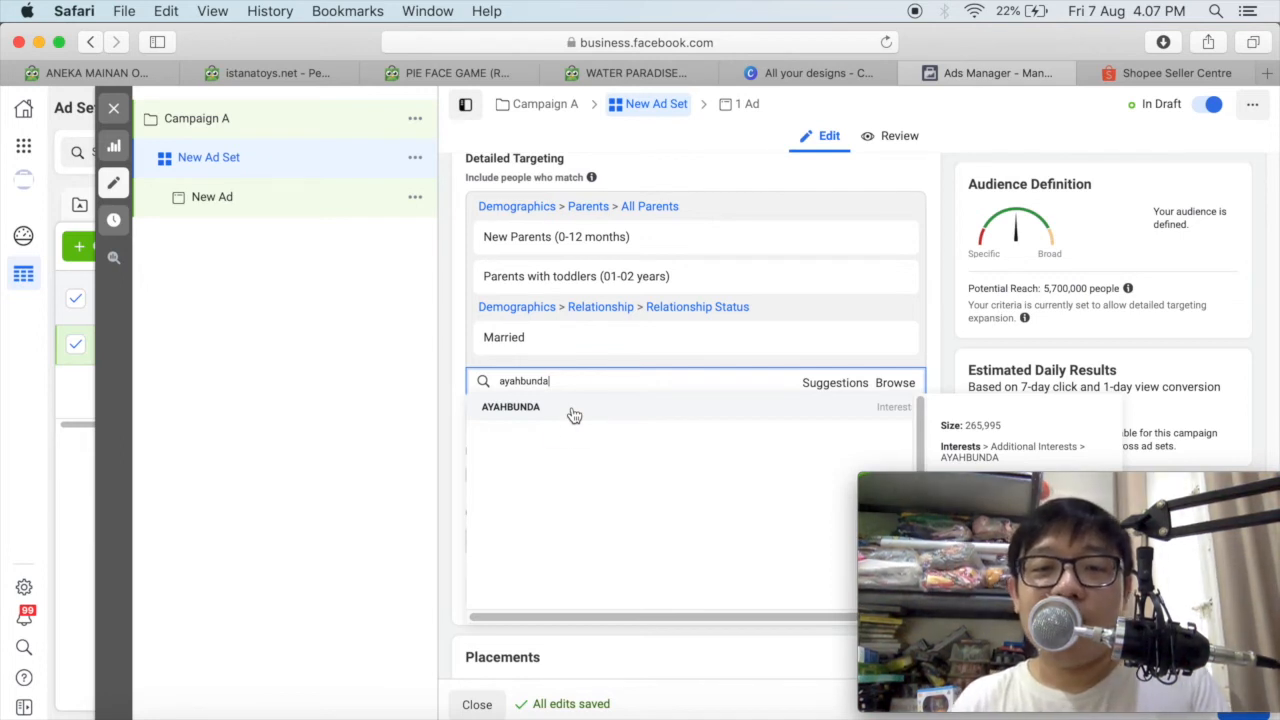
left_click(574, 410)
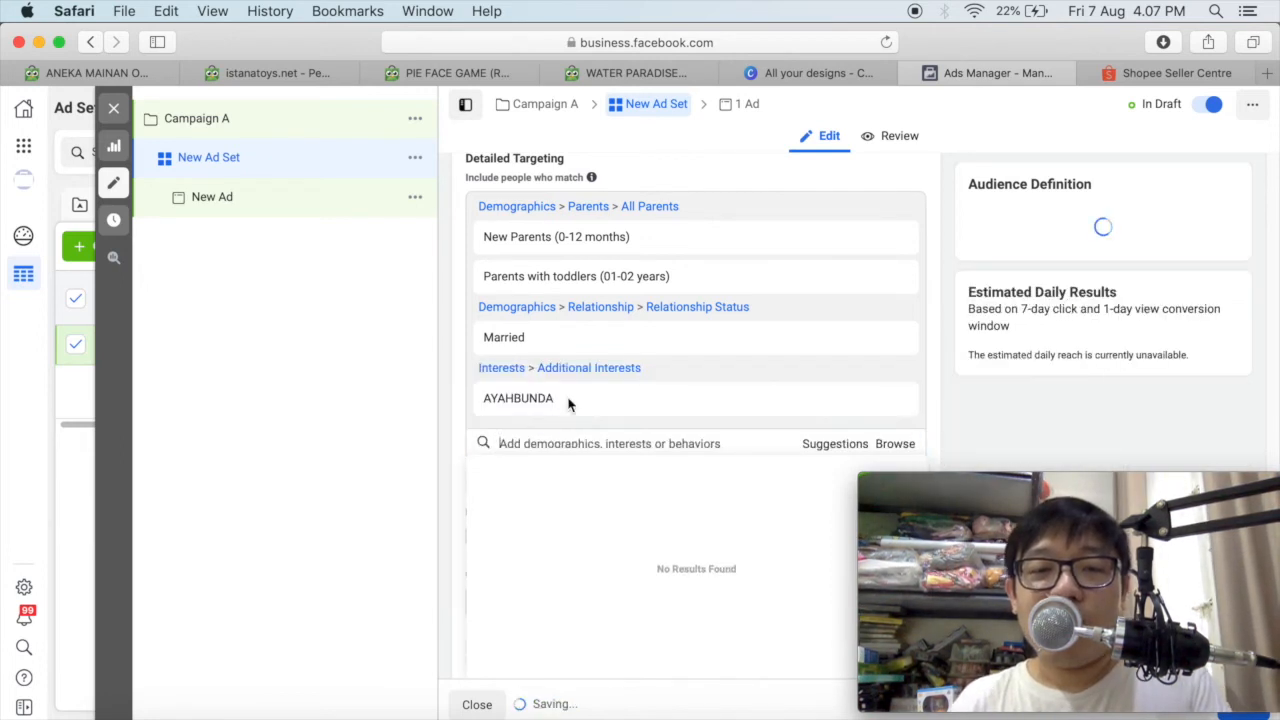
scroll(571, 400, "down", 2)
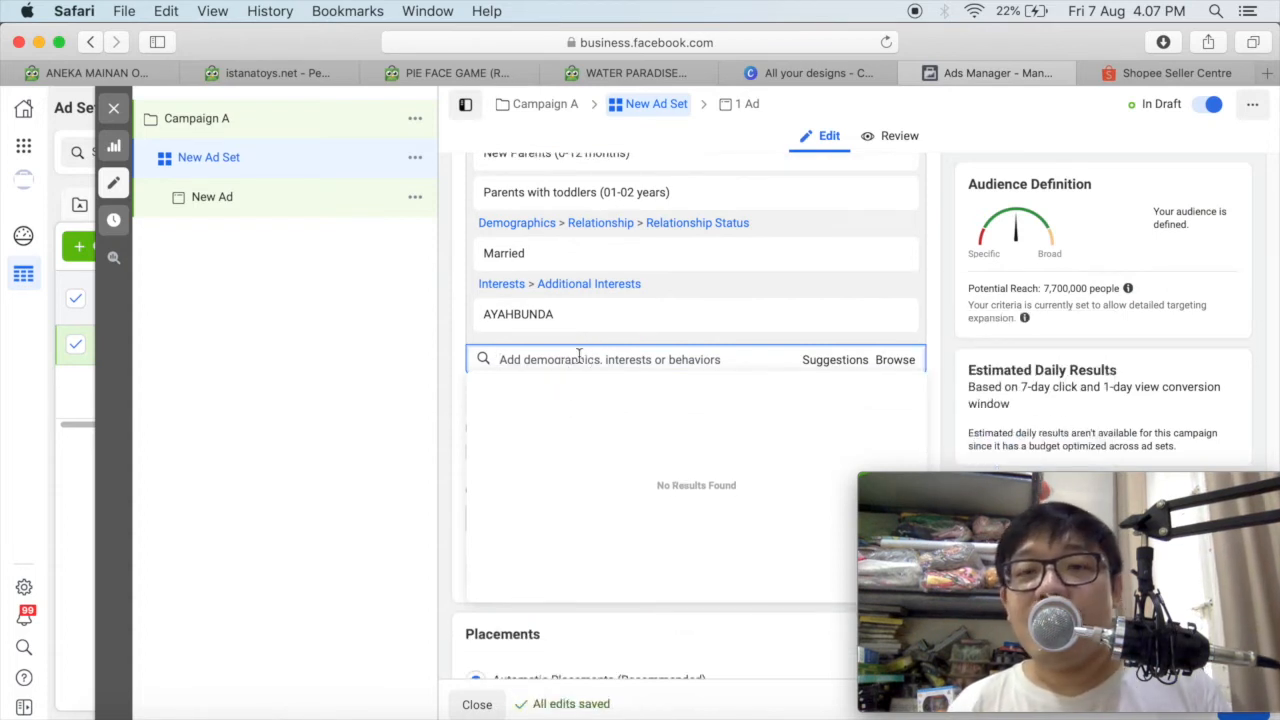
mouse_move(1127, 288)
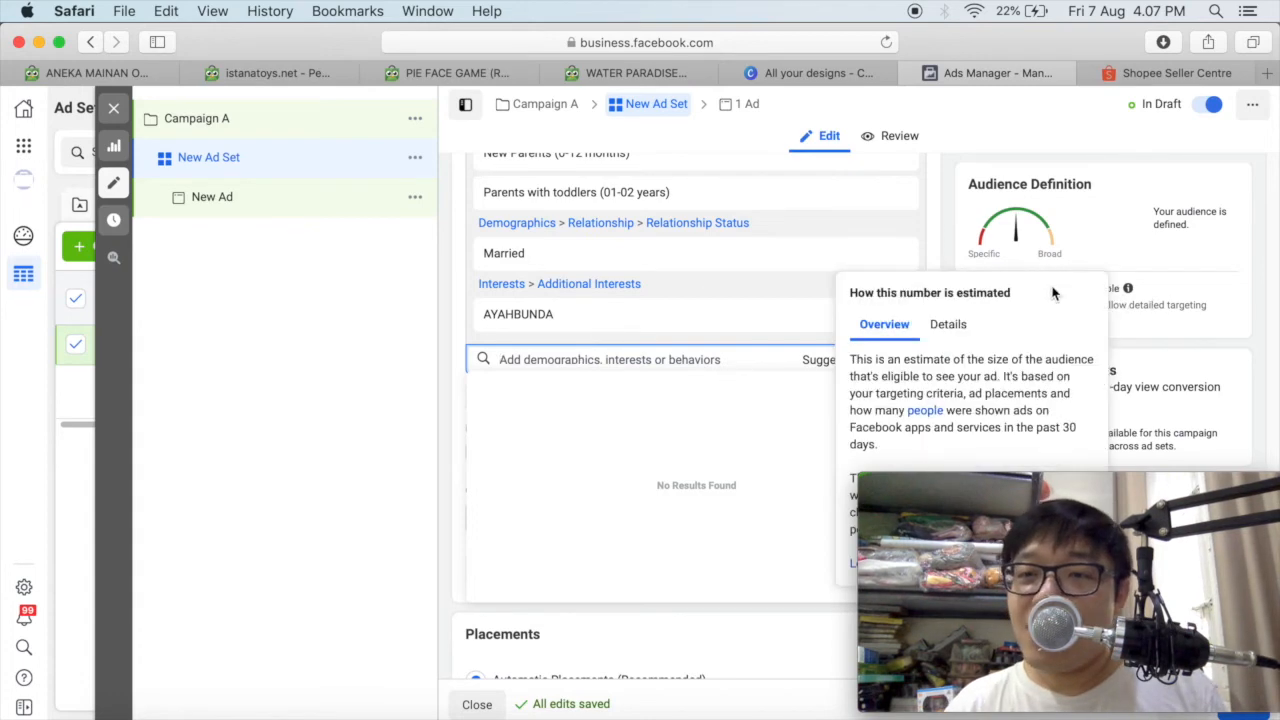
left_click(1158, 290)
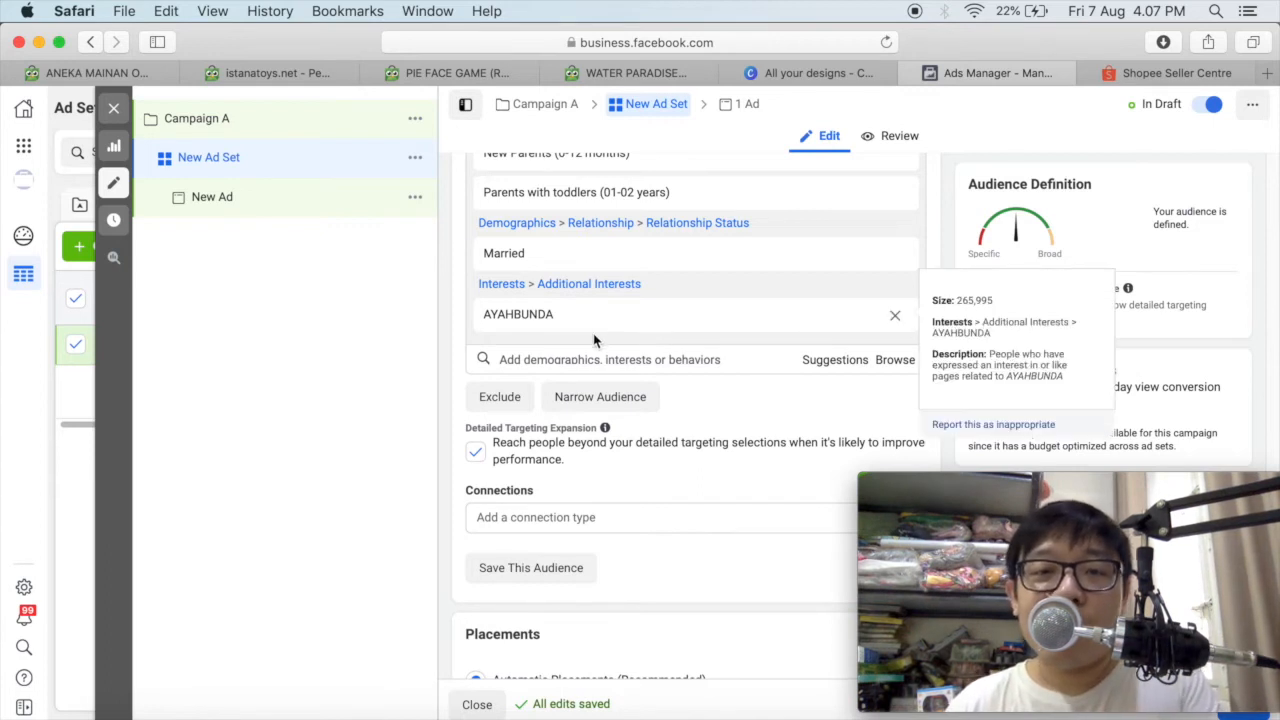
Search the detailed targeting for "zwitsal" and add the Zwitsal interest.
left_click(589, 359)
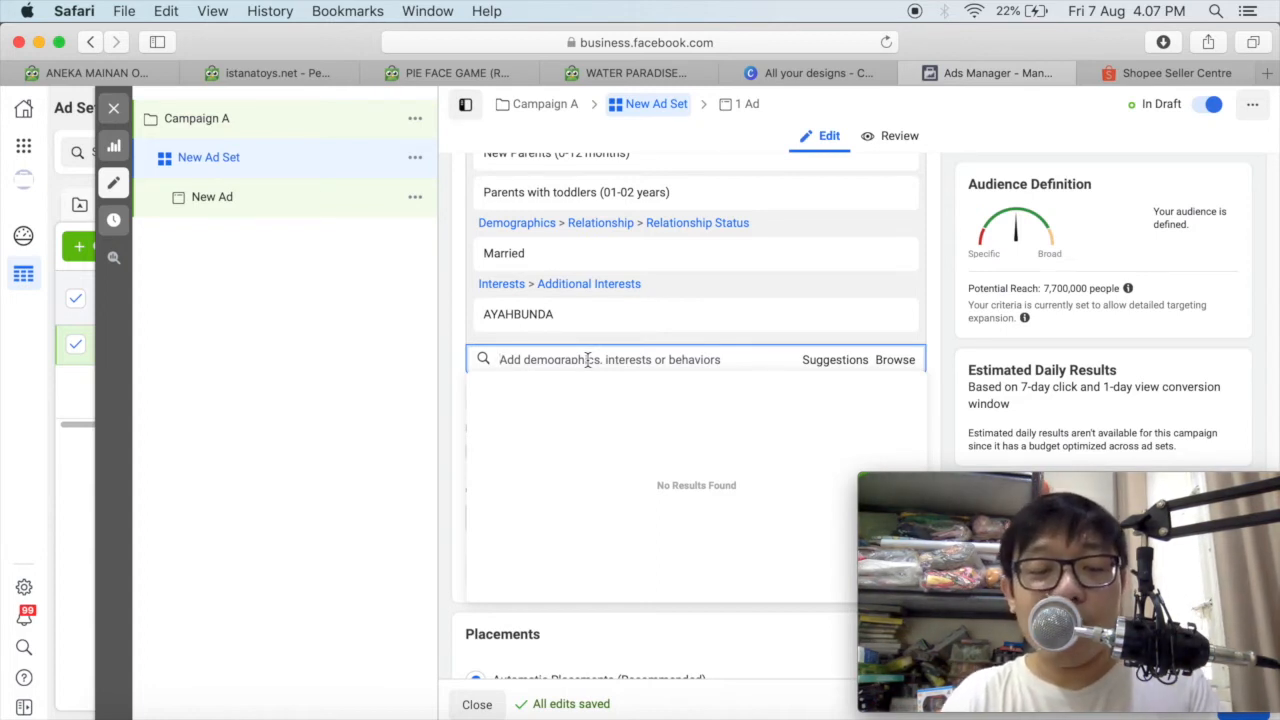
type("zwitsal")
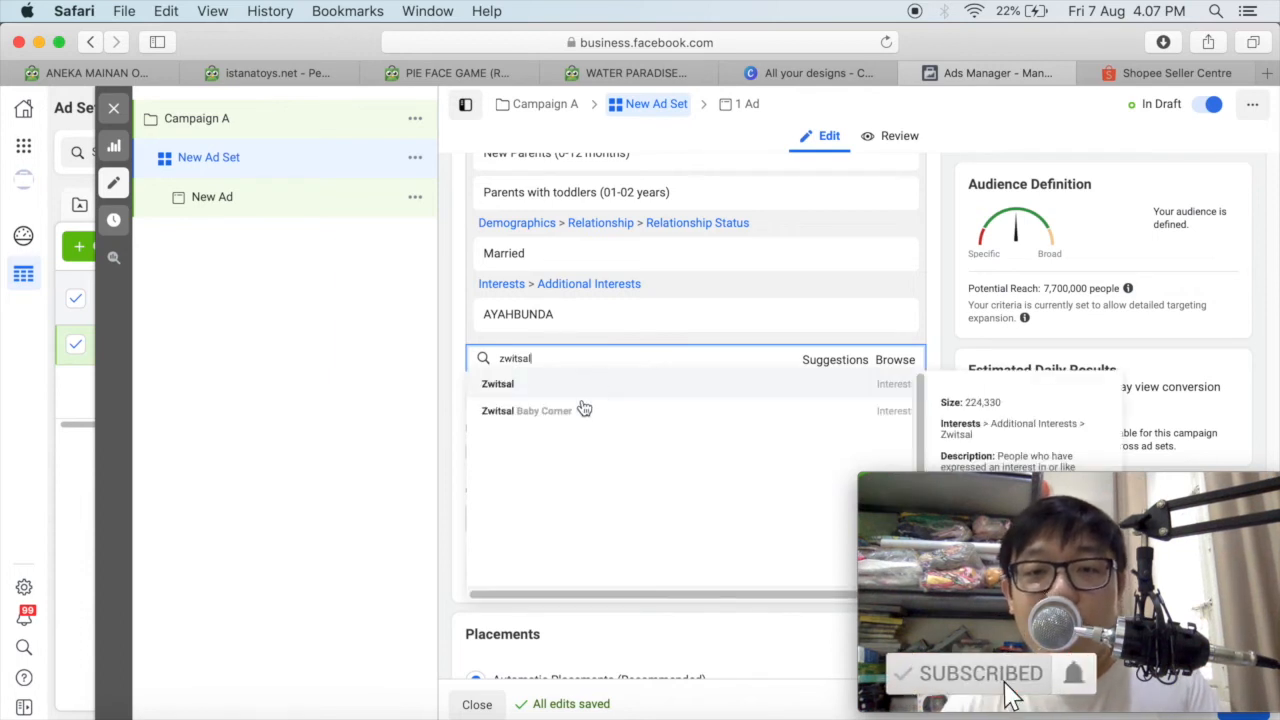
left_click(581, 393)
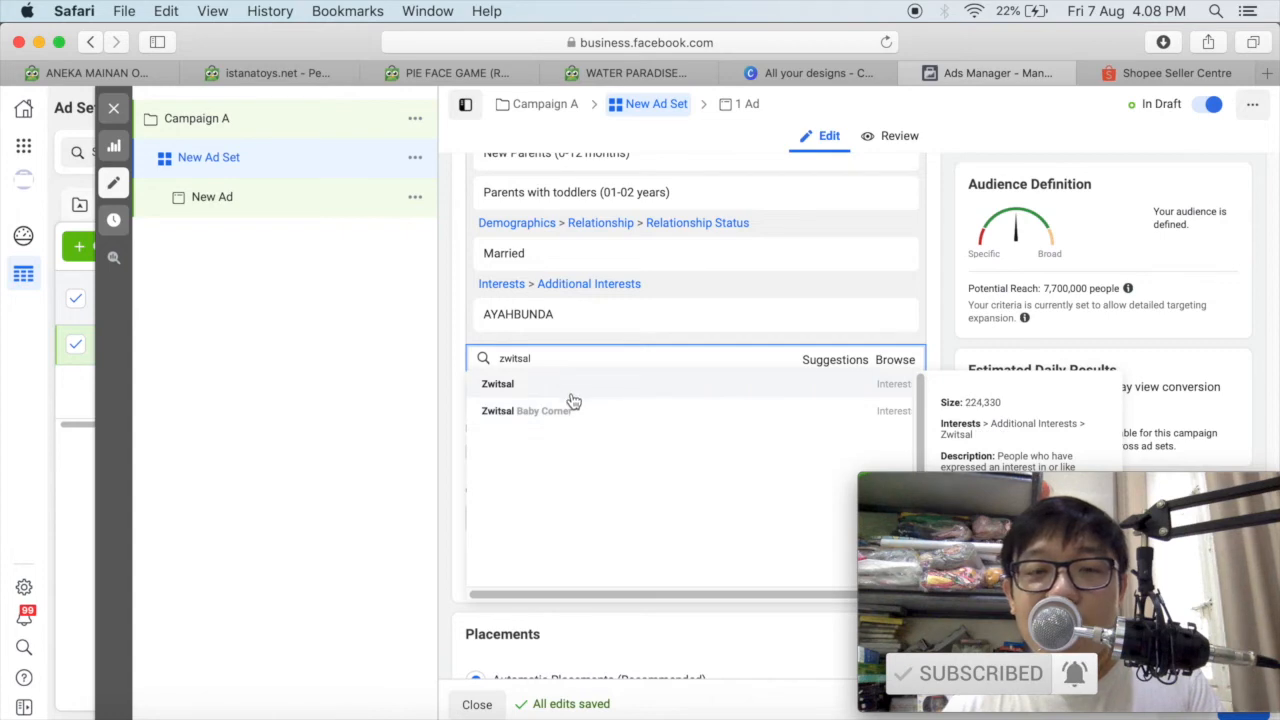
left_click(507, 387)
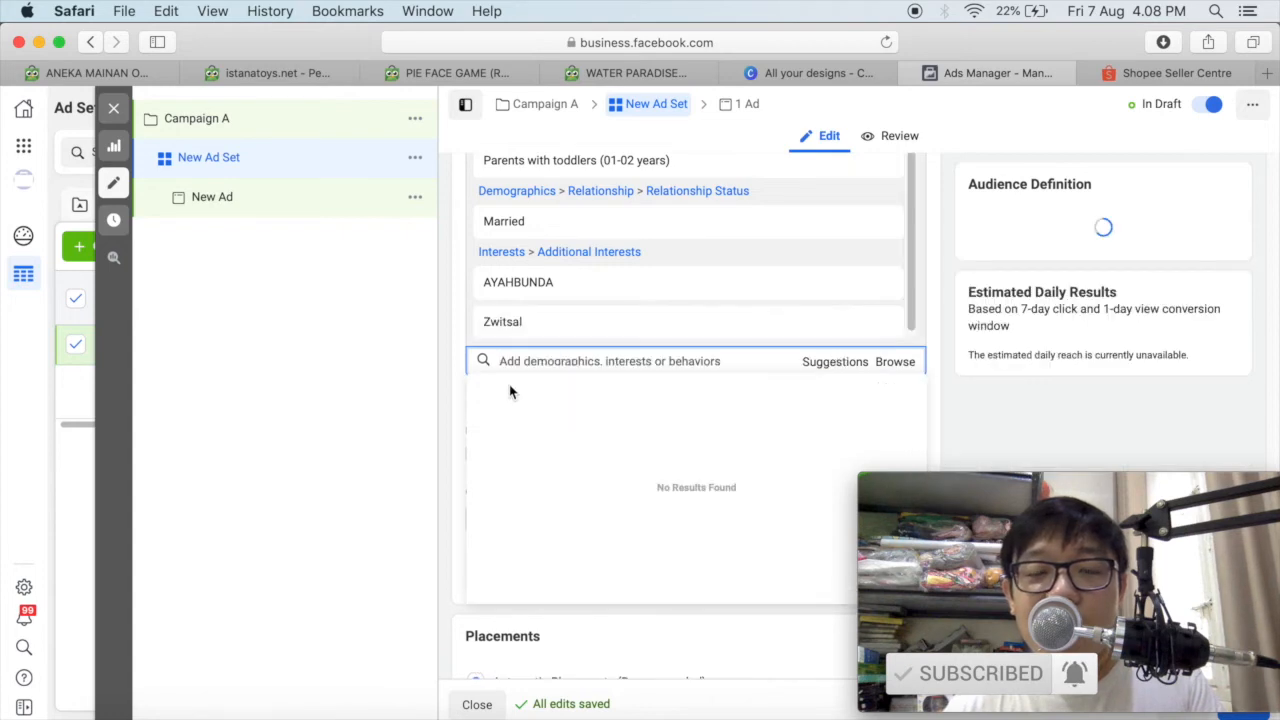
Add the Zwitsal Baby Corner interest to the audience's detailed targeting and check the list of selected criteria.
left_click(577, 358)
type("zwitsal")
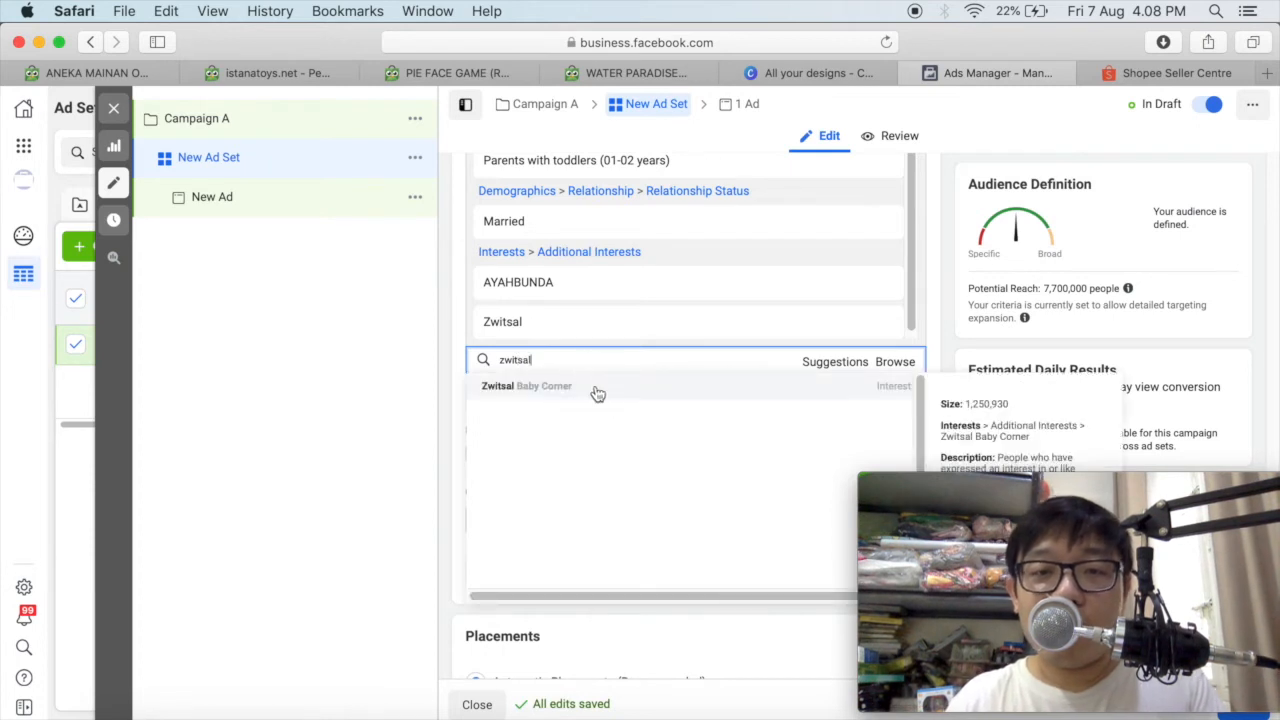
left_click(586, 387)
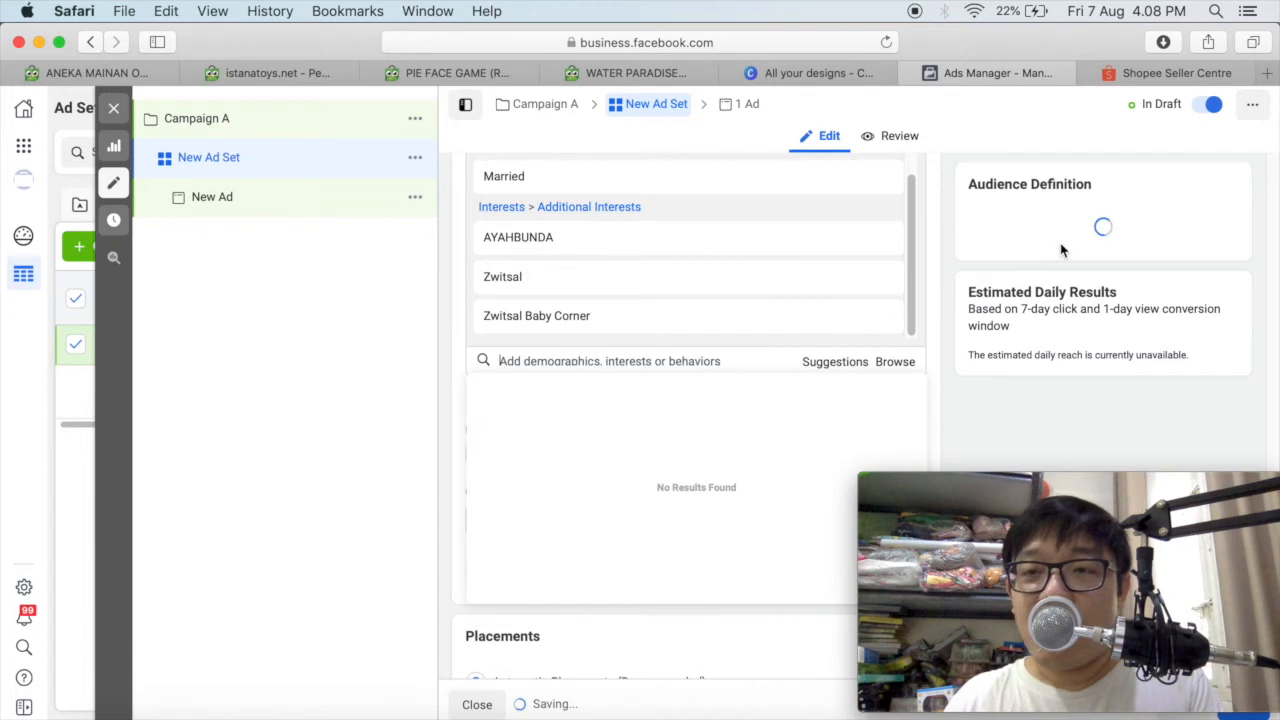
mouse_move(565, 330)
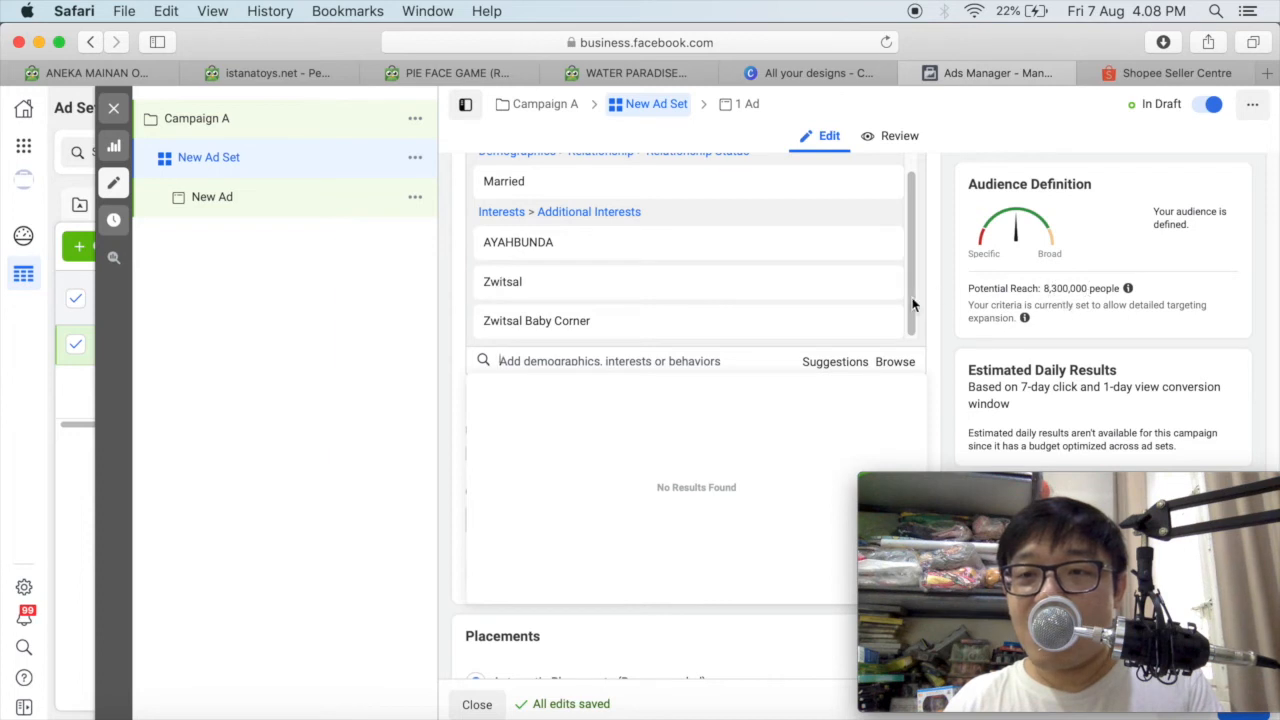
left_click_drag(914, 286, 912, 256)
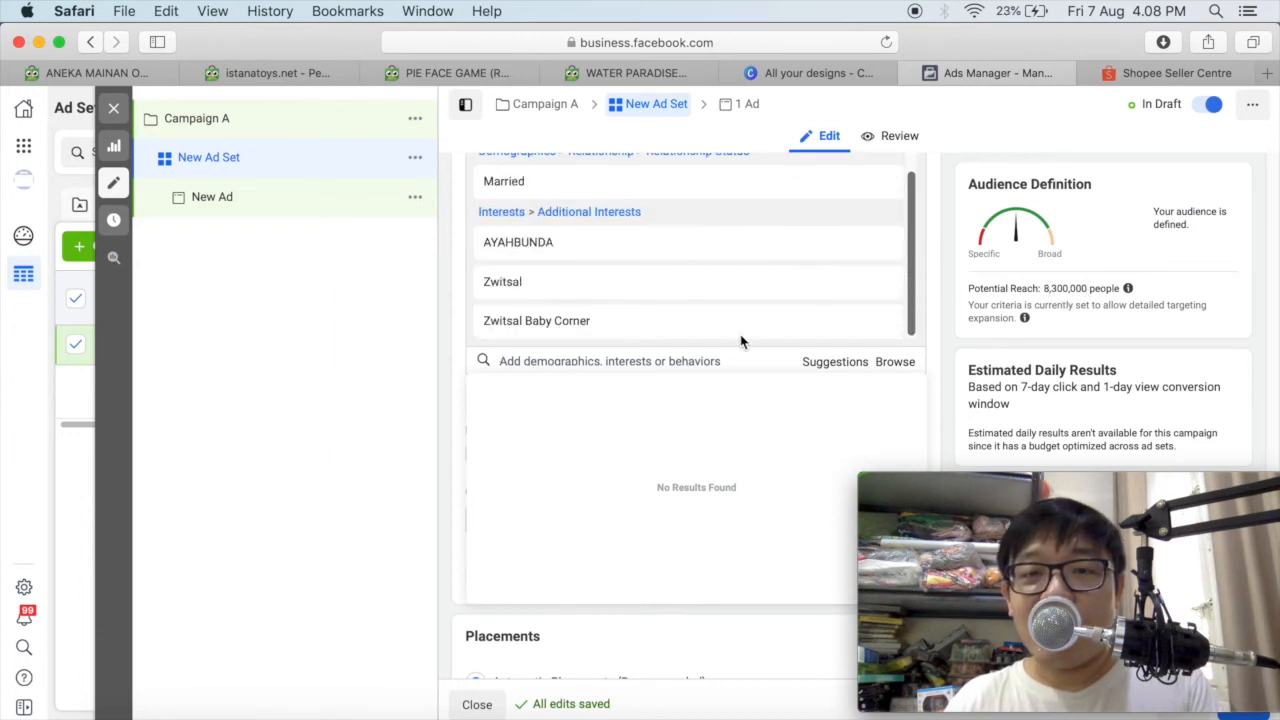
Search the detailed targeting for "lee min ho" and add the Lee Min-ho interest.
left_click(689, 356)
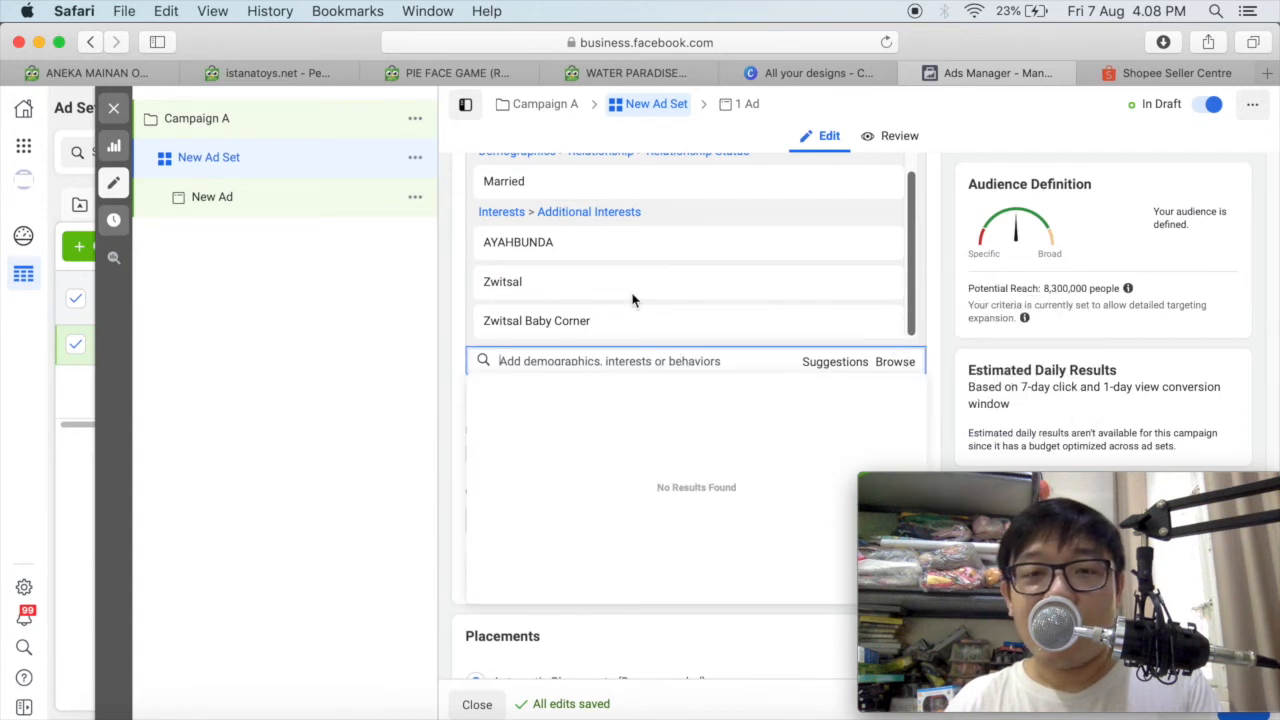
scroll(632, 300, "down", 1)
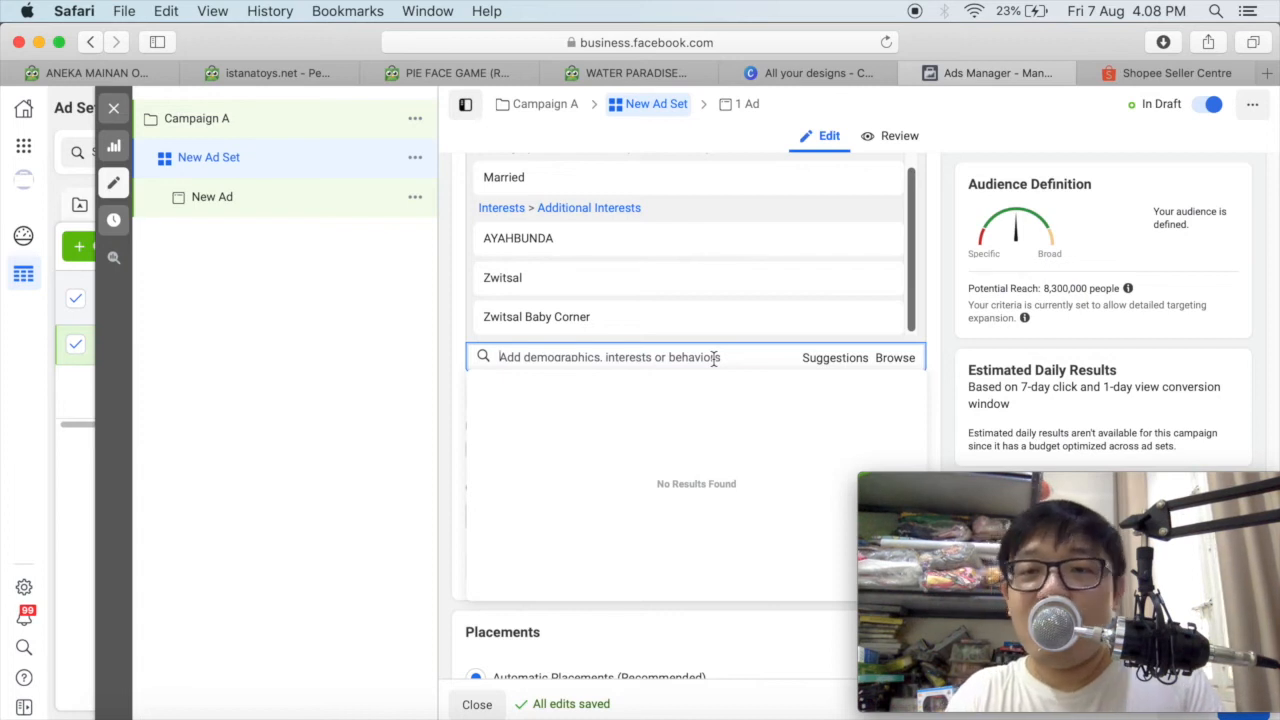
type("l")
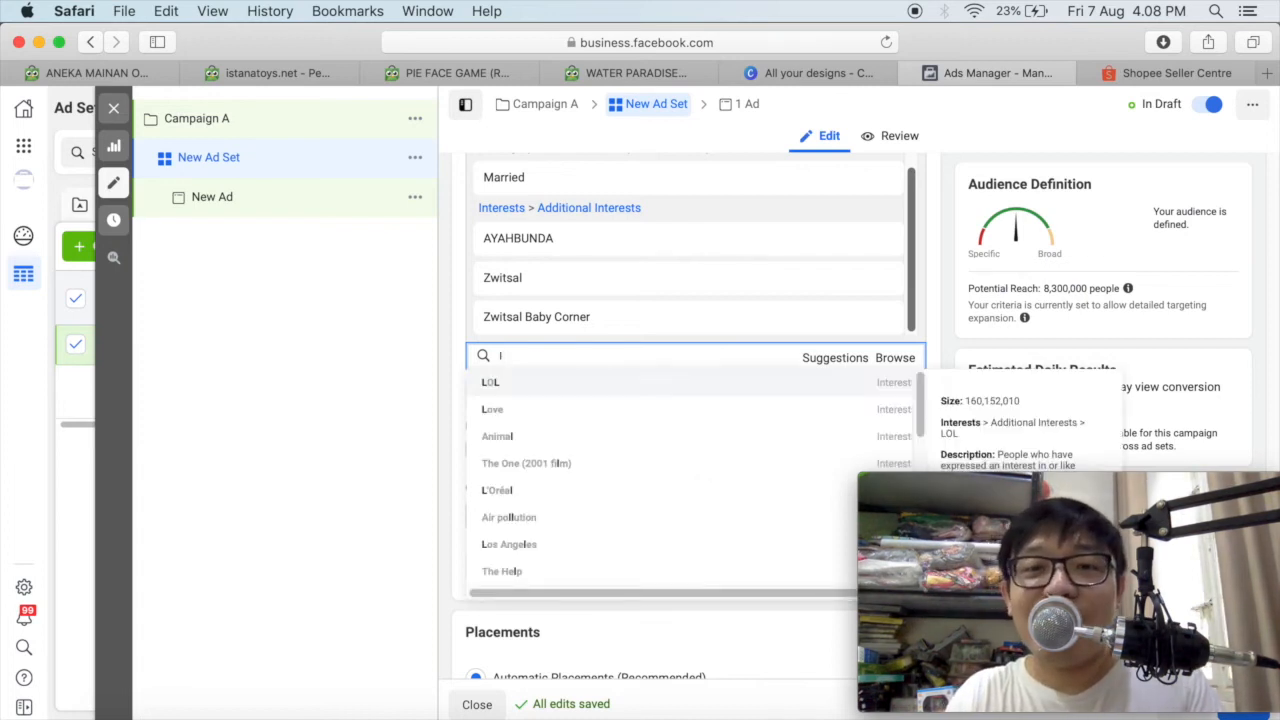
type("ee min ho")
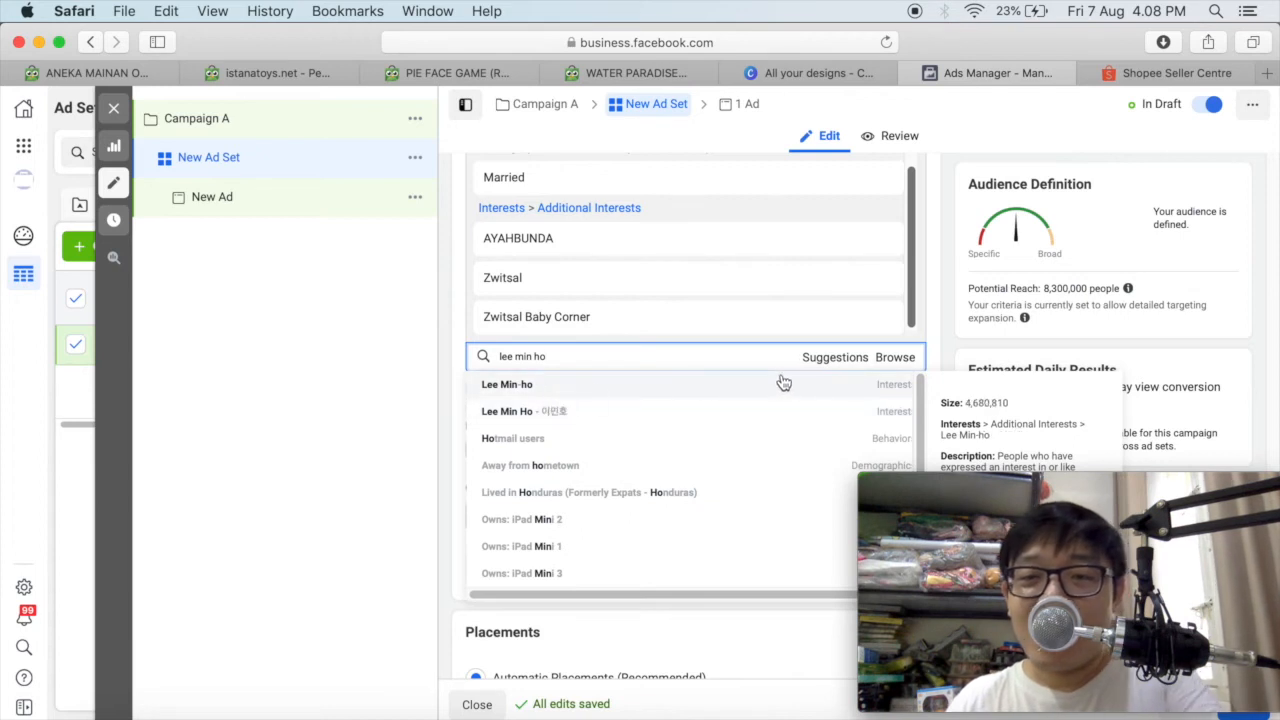
left_click_drag(978, 483, 976, 533)
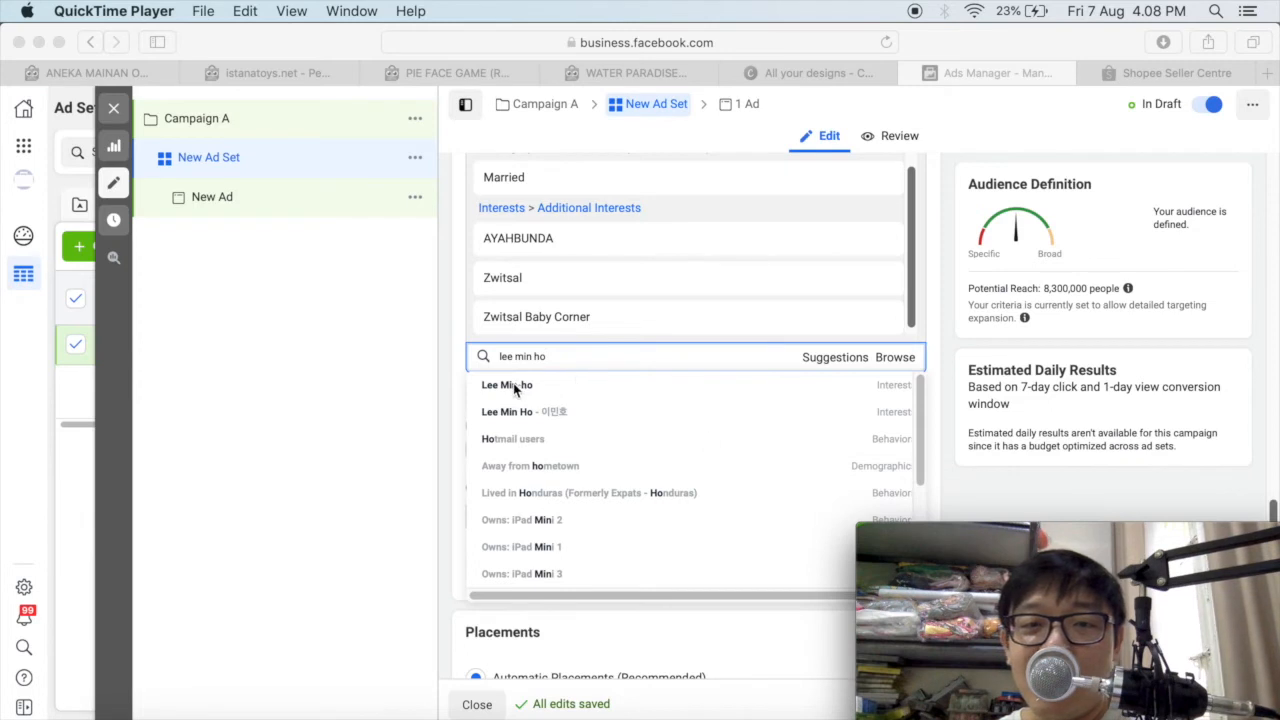
left_click(575, 359)
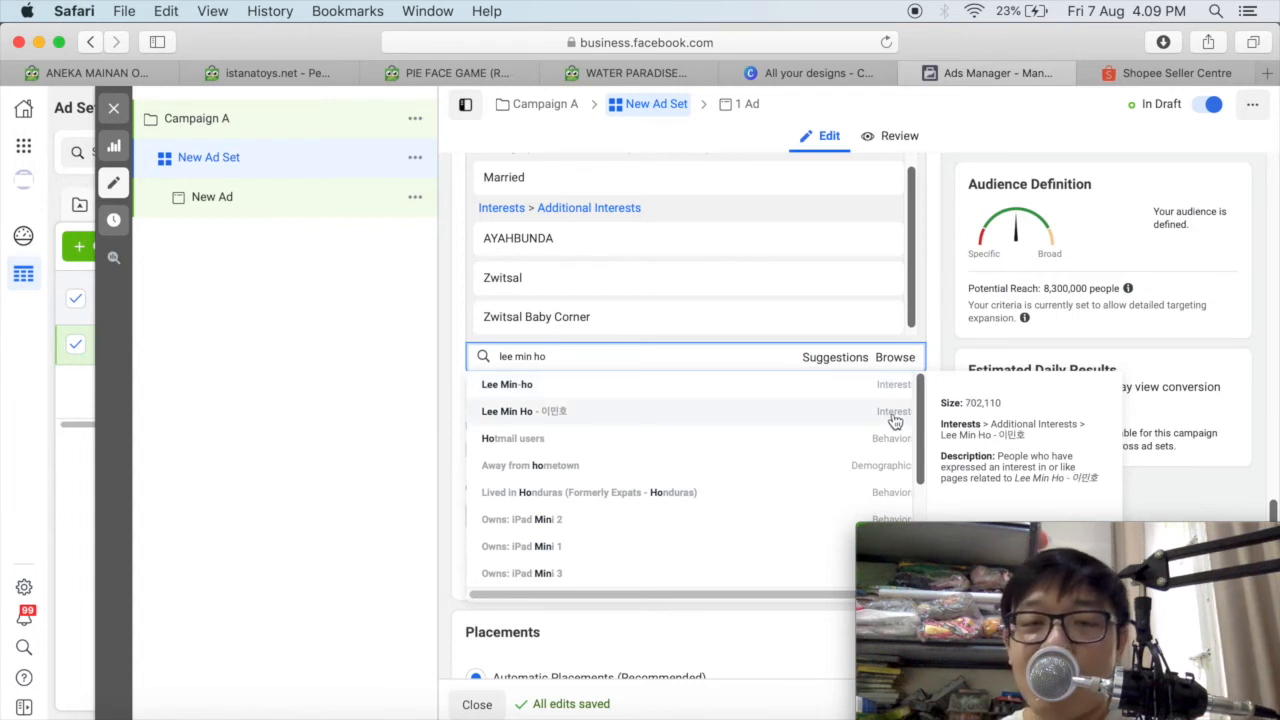
left_click(572, 393)
Repeat the "lee min ho" search and add the Lee Min Ho - 이민호 interest to the detailed targeting.
left_click(590, 358)
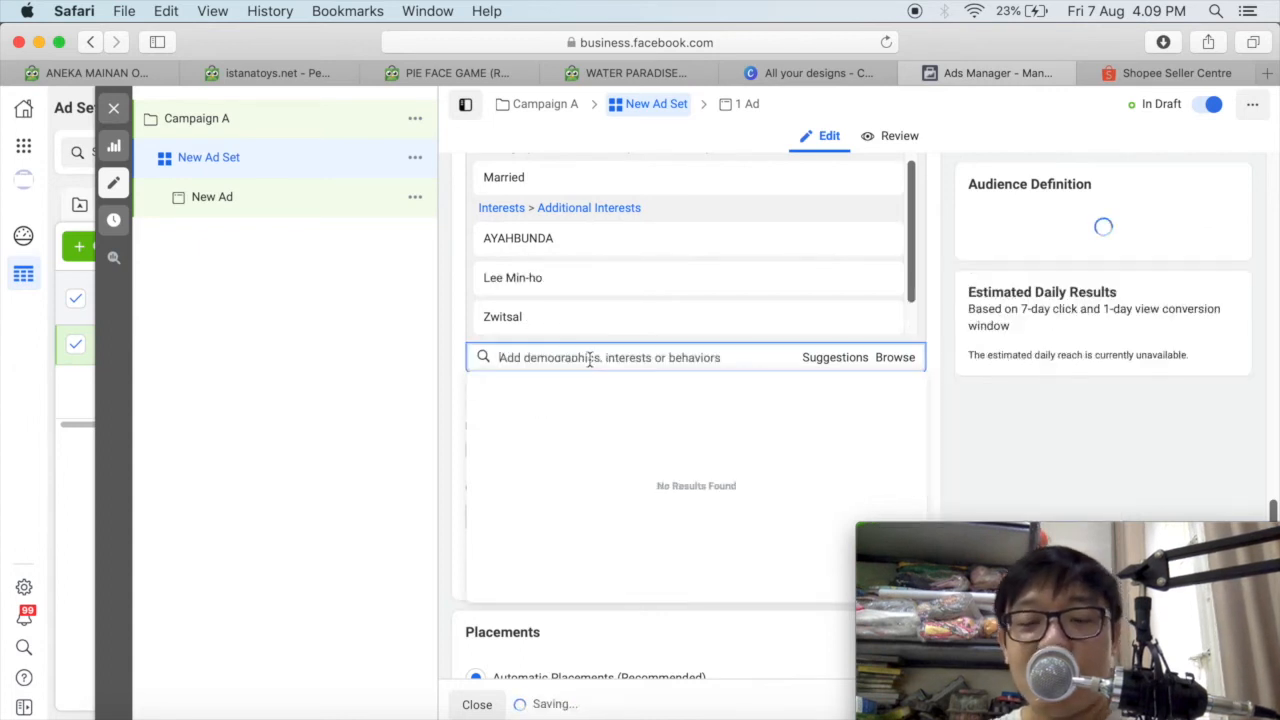
type("lee min ho")
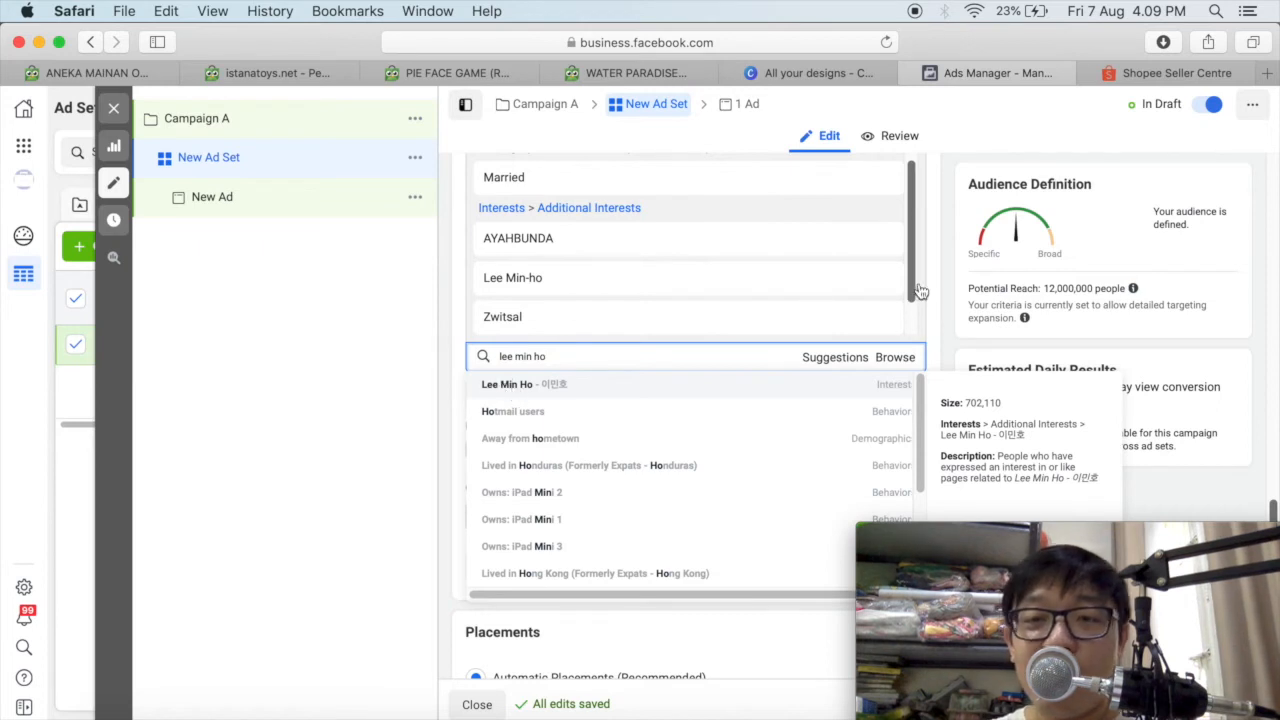
key("Return")
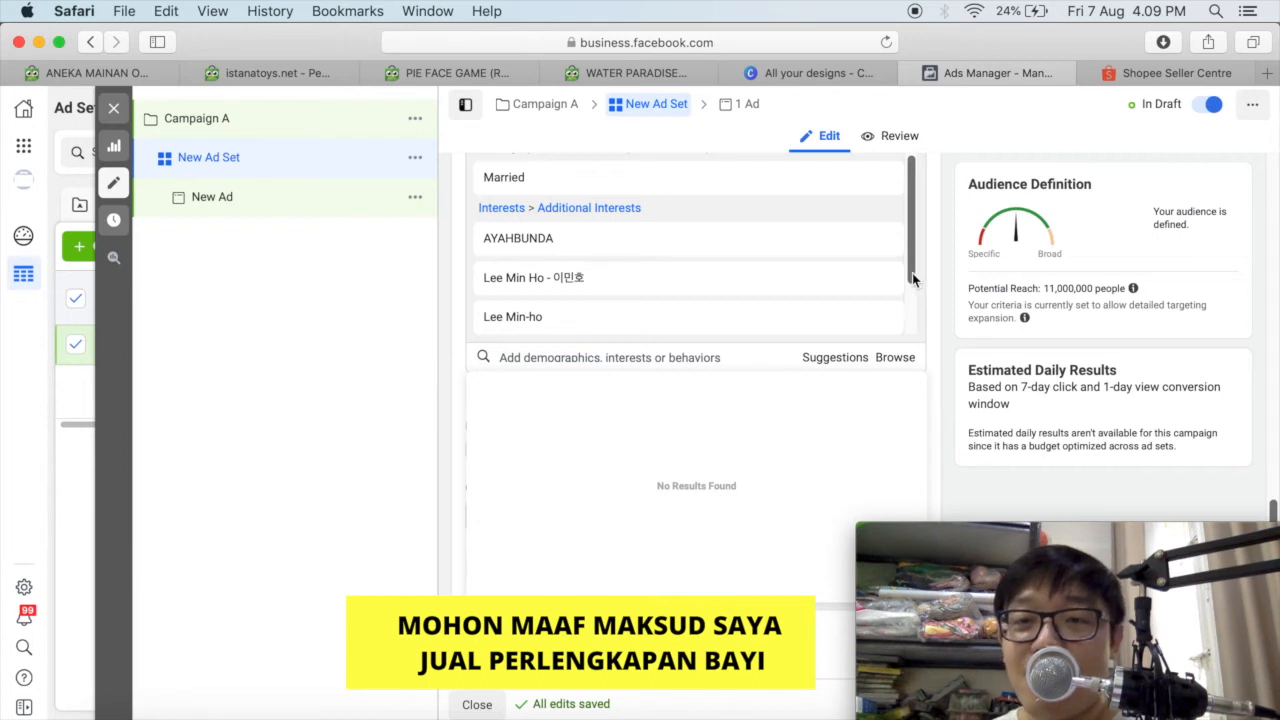
scroll(912, 273, "down", 2)
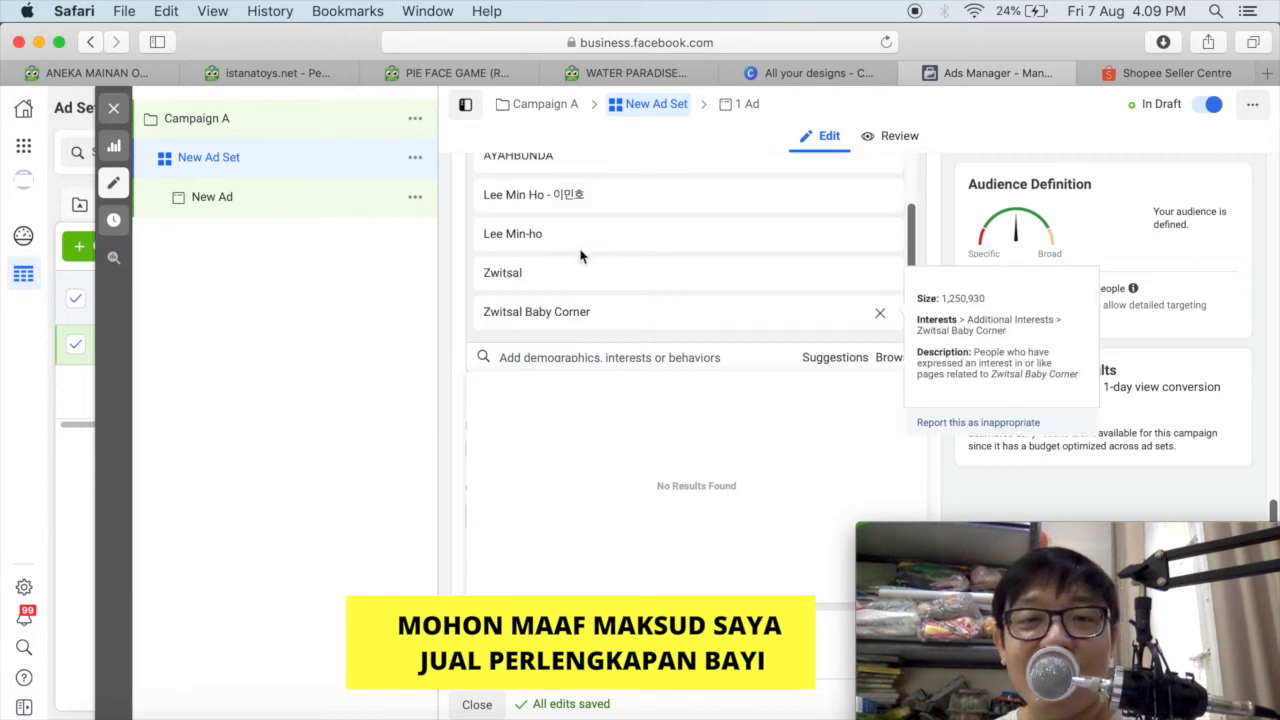
Search the detailed targeting for "shopee", add the Shopee interest and view its size and description.
left_click(643, 355)
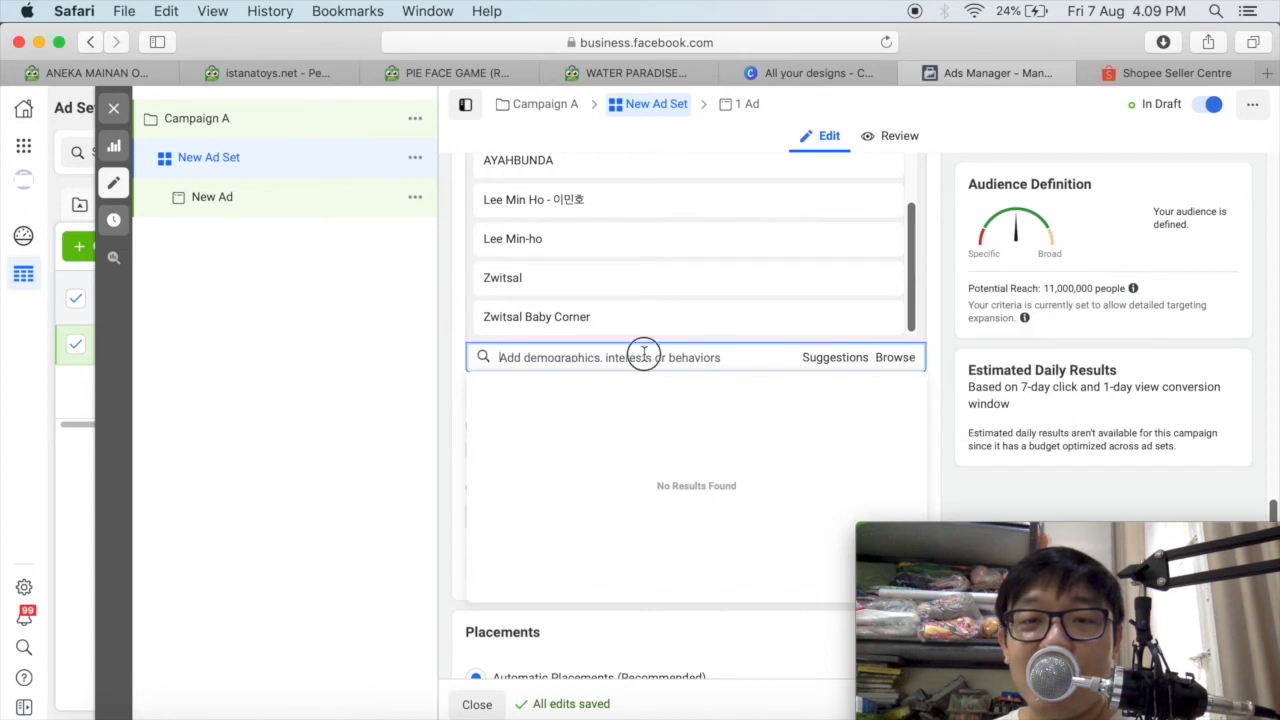
type("shopee")
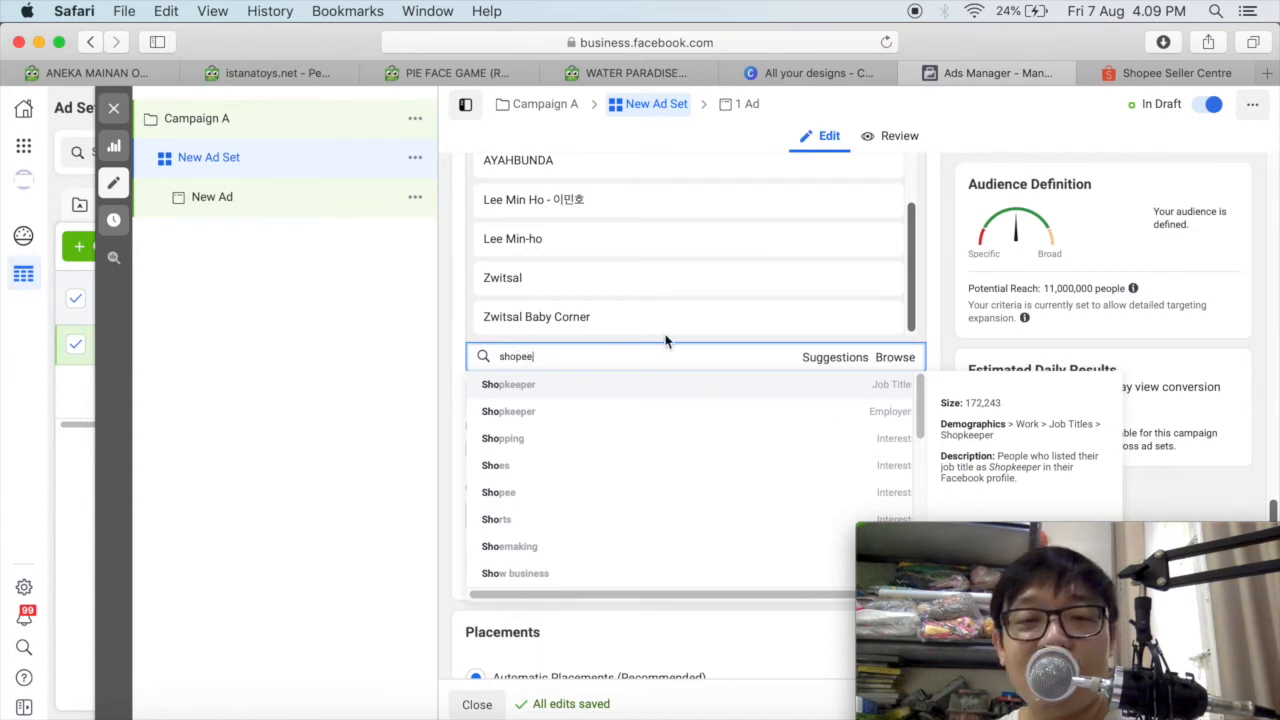
left_click(525, 390)
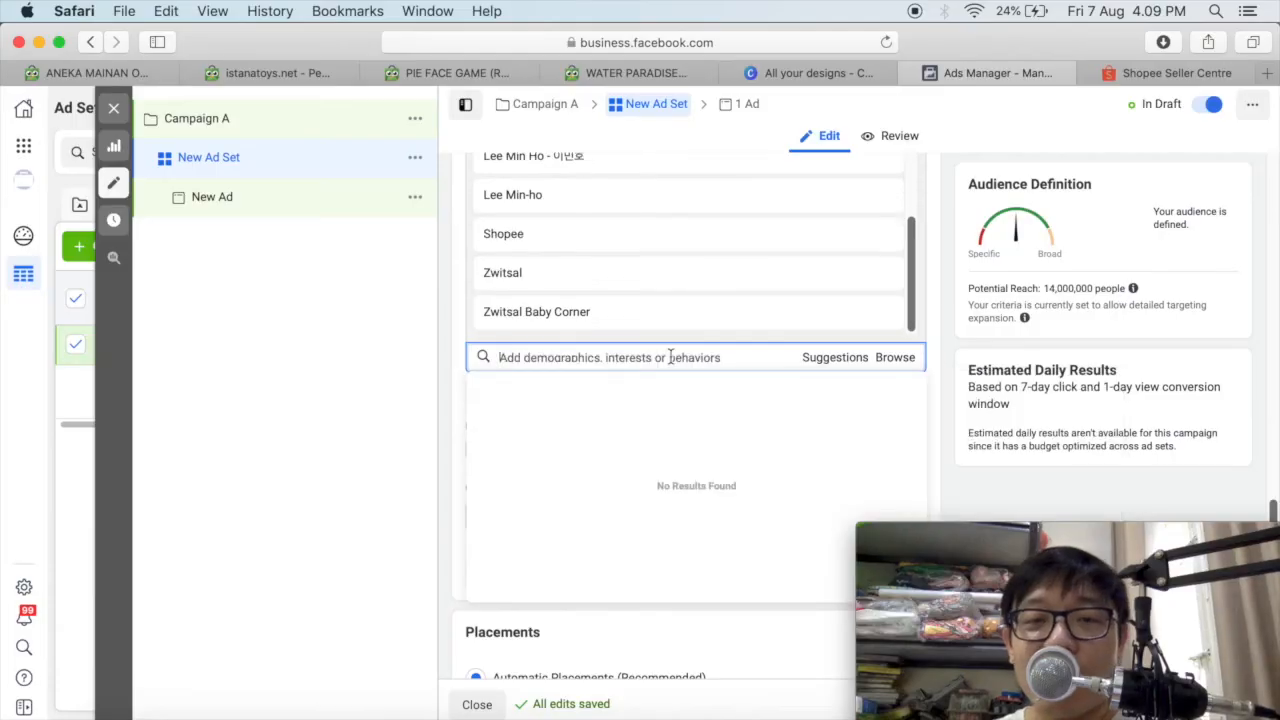
scroll(880, 238, "up", 1)
mouse_move(880, 236)
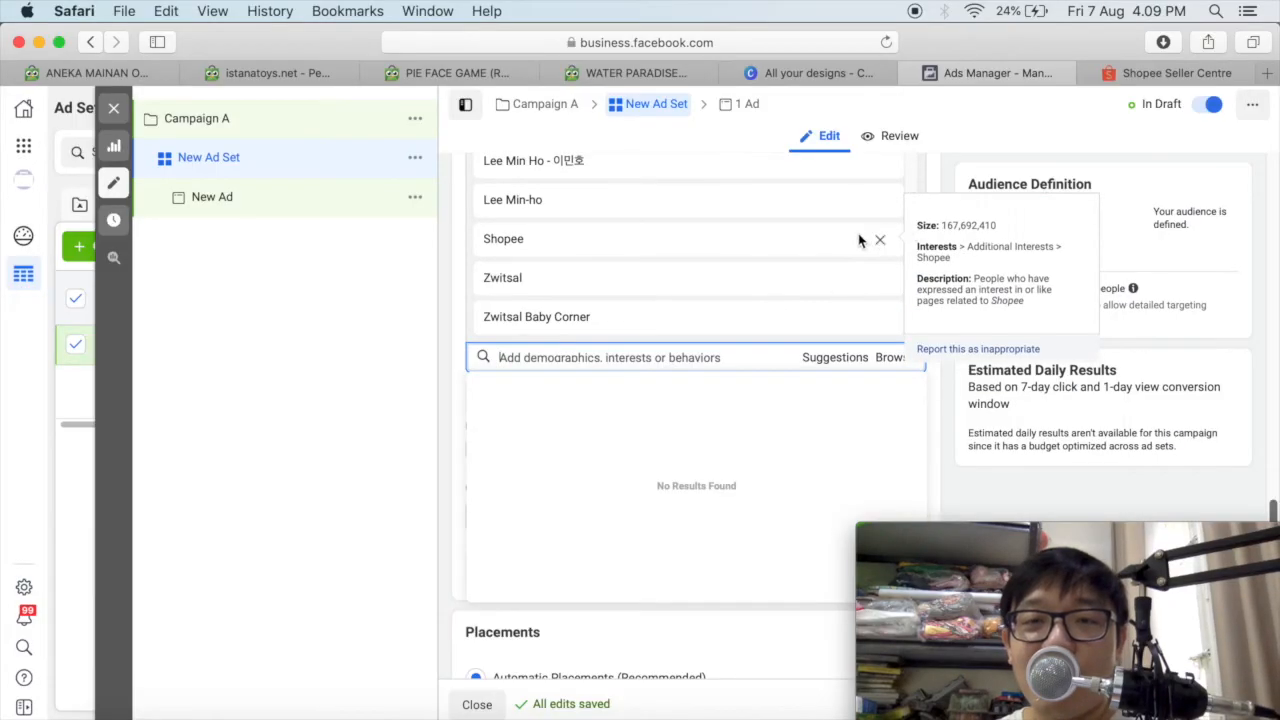
Remove the Shopee, Lee Min-ho and Lee Min Ho - 이민호 interests from the detailed targeting.
scroll(652, 263, "up", 2)
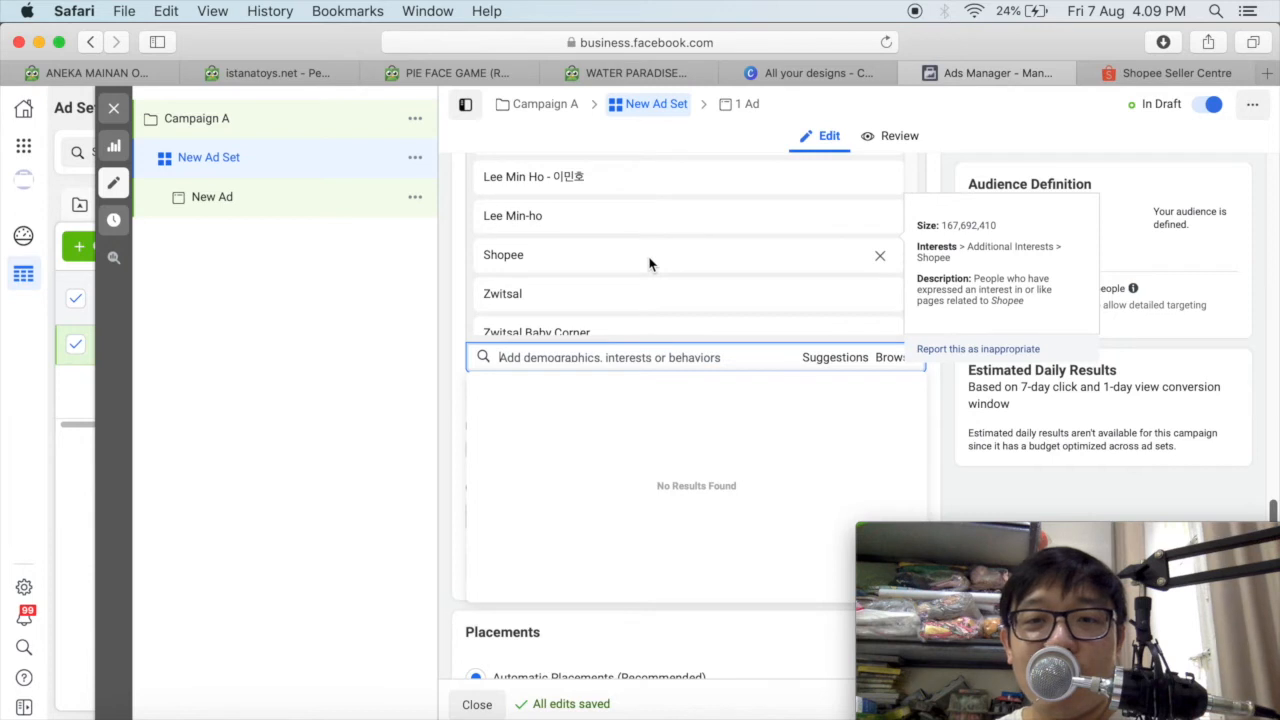
scroll(649, 263, "up", 1)
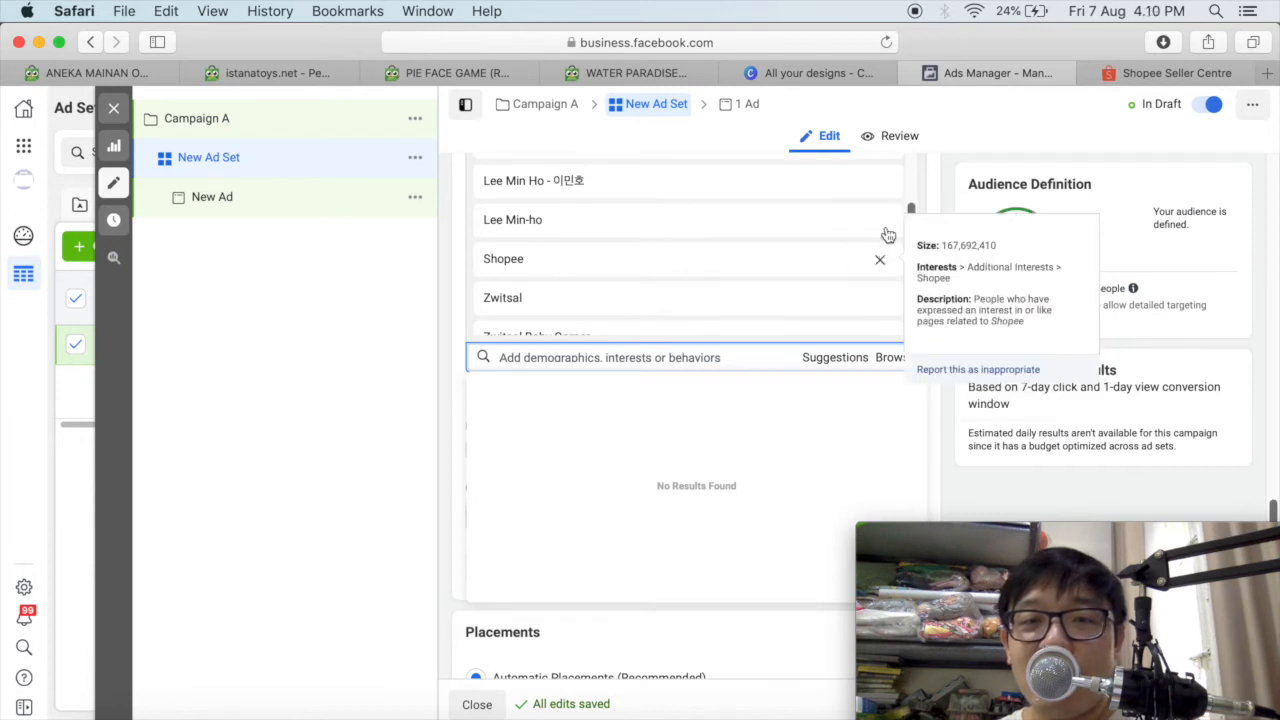
left_click(880, 258)
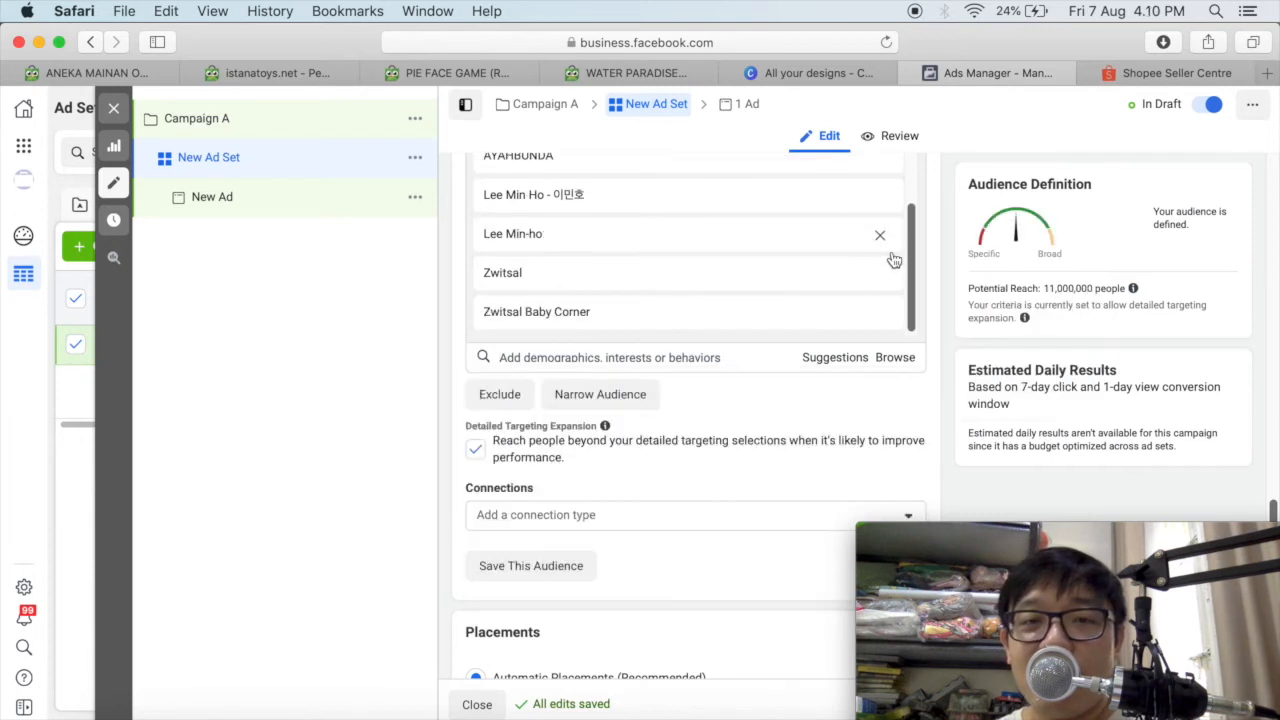
left_click(882, 242)
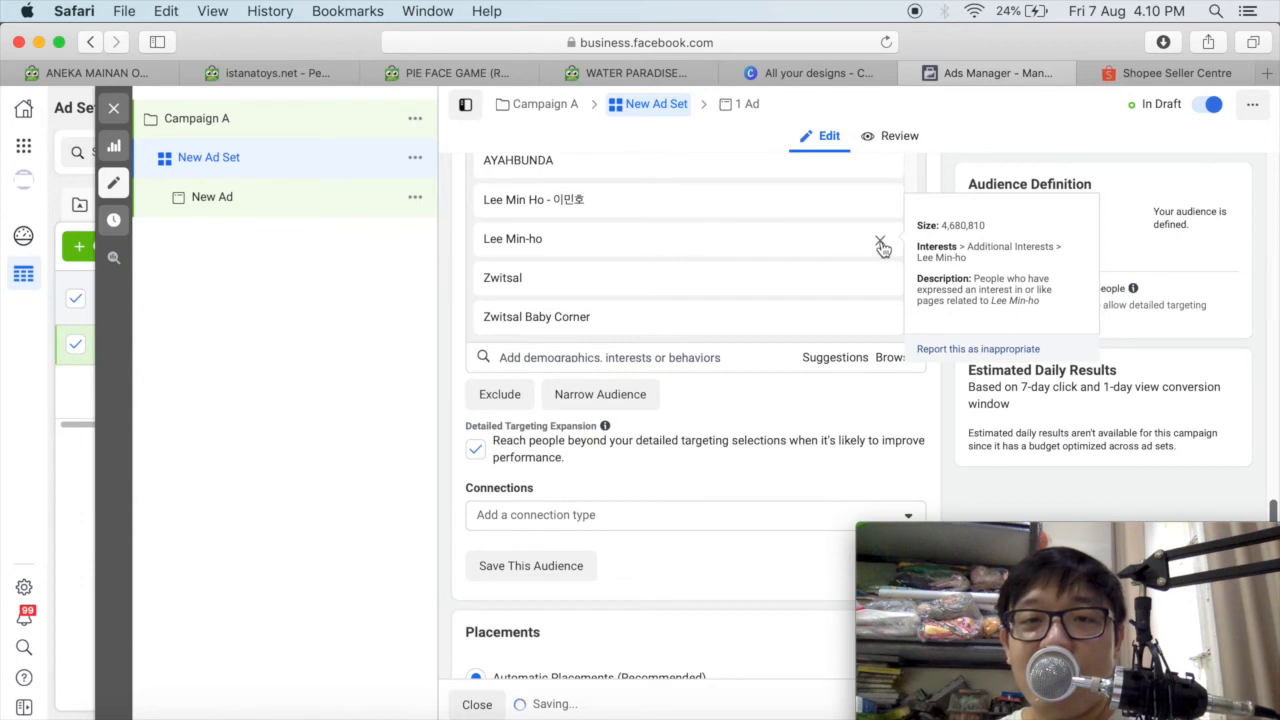
left_click(879, 242)
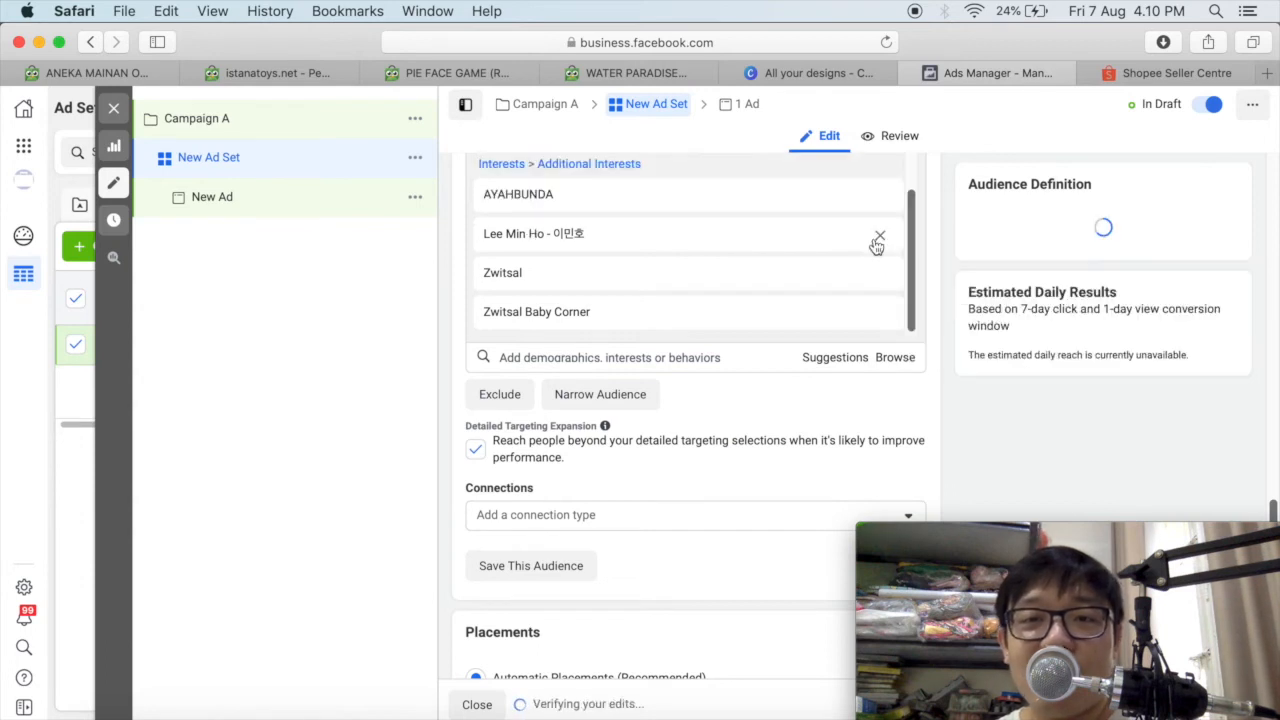
left_click(882, 238)
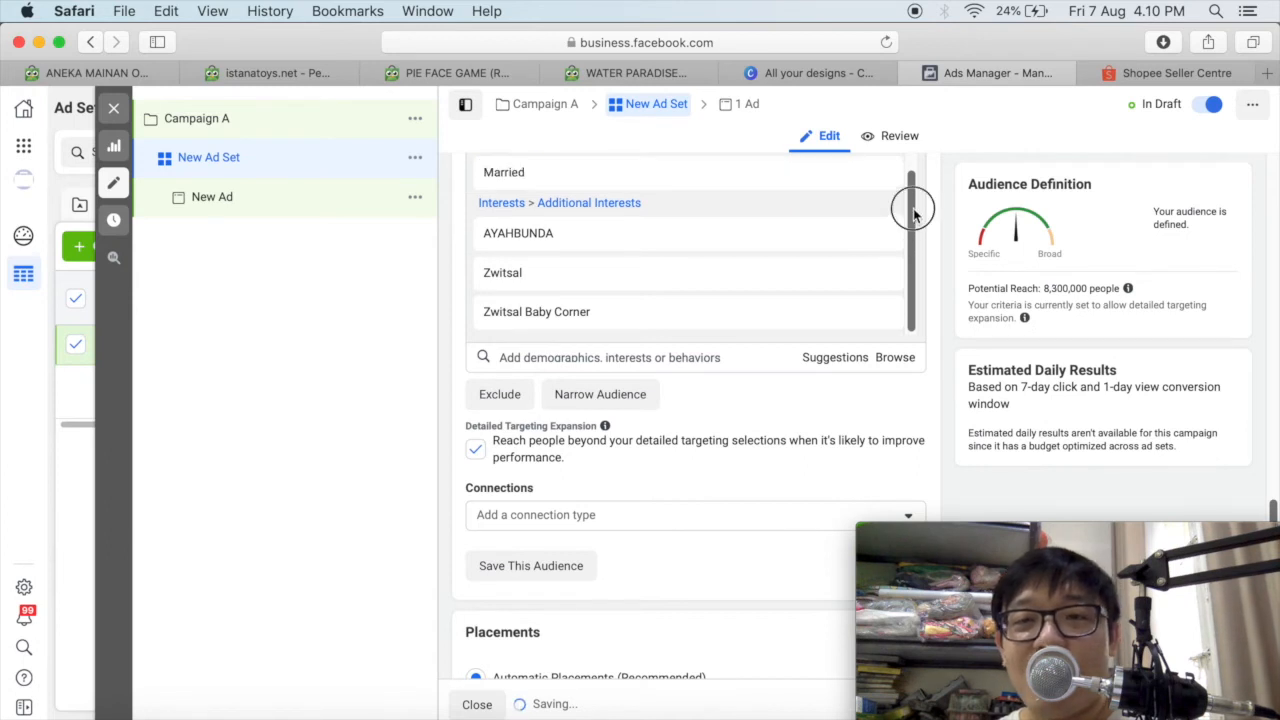
Review the remaining detailed targeting criteria, from parents to baby interests, and check the audience's potential reach.
scroll(909, 180, "up", 2)
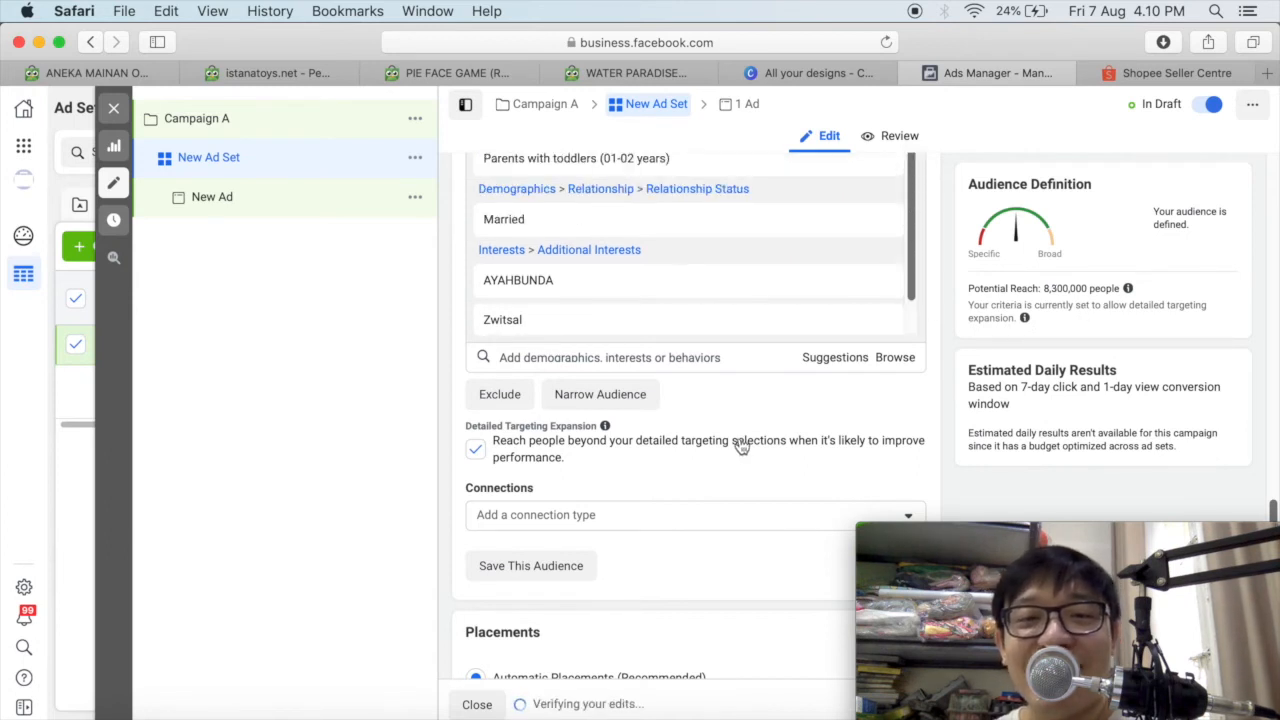
scroll(719, 456, "up", 2)
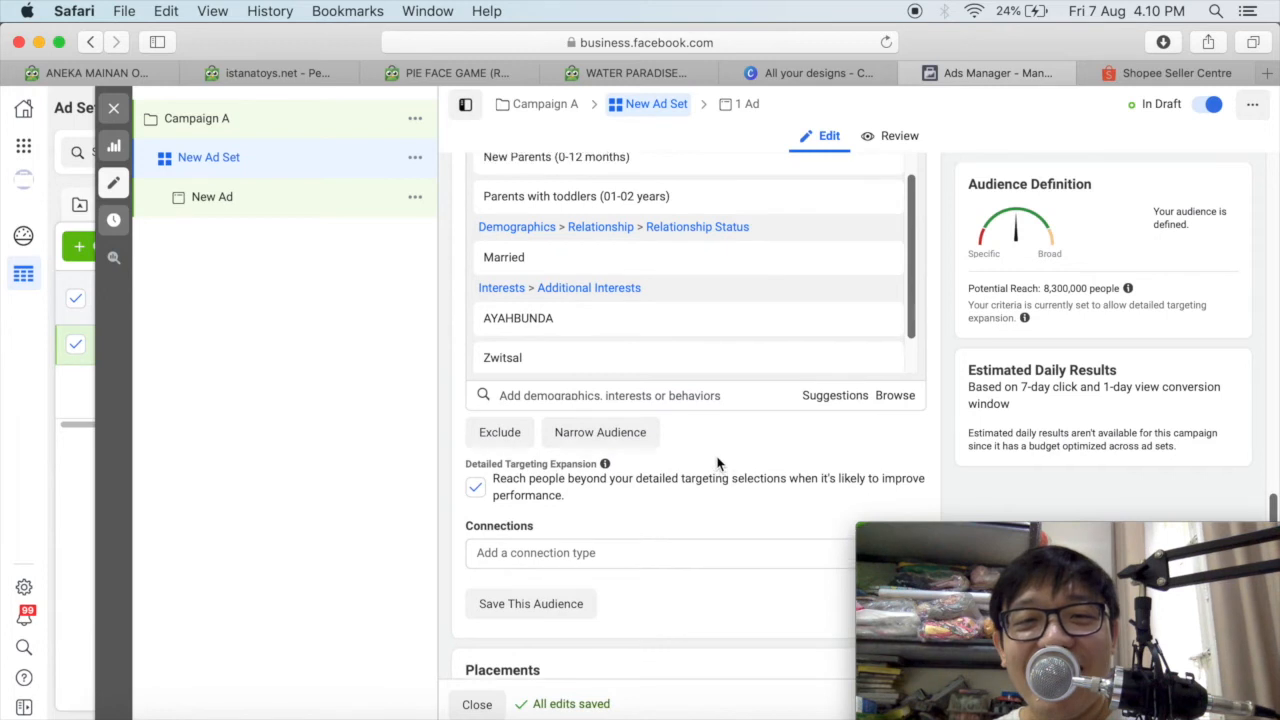
scroll(716, 463, "up", 3)
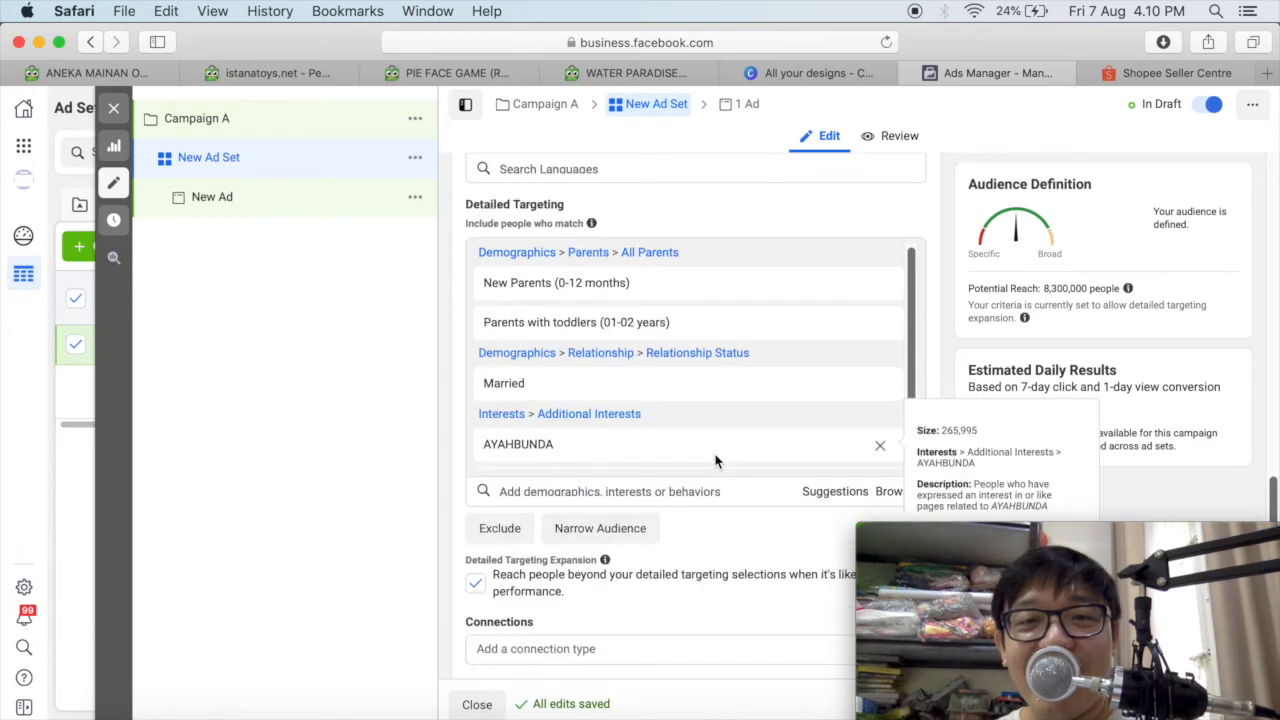
scroll(715, 461, "down", 1)
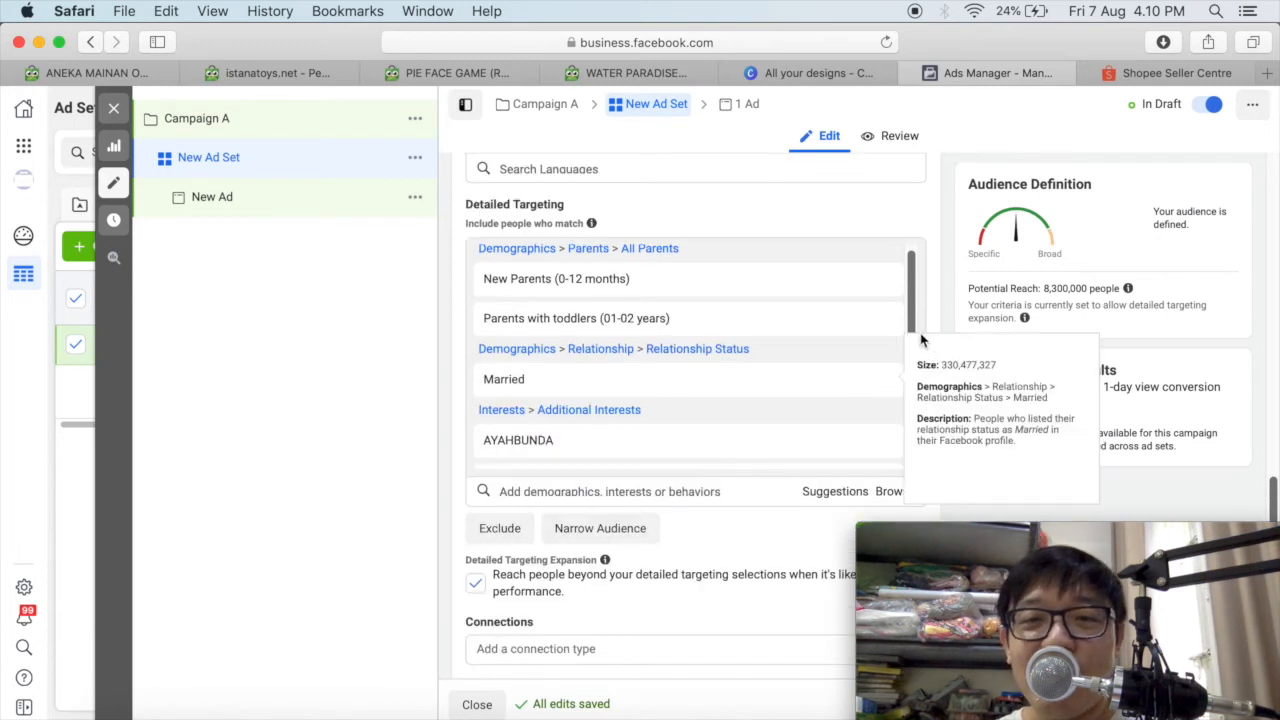
left_click_drag(912, 271, 914, 251)
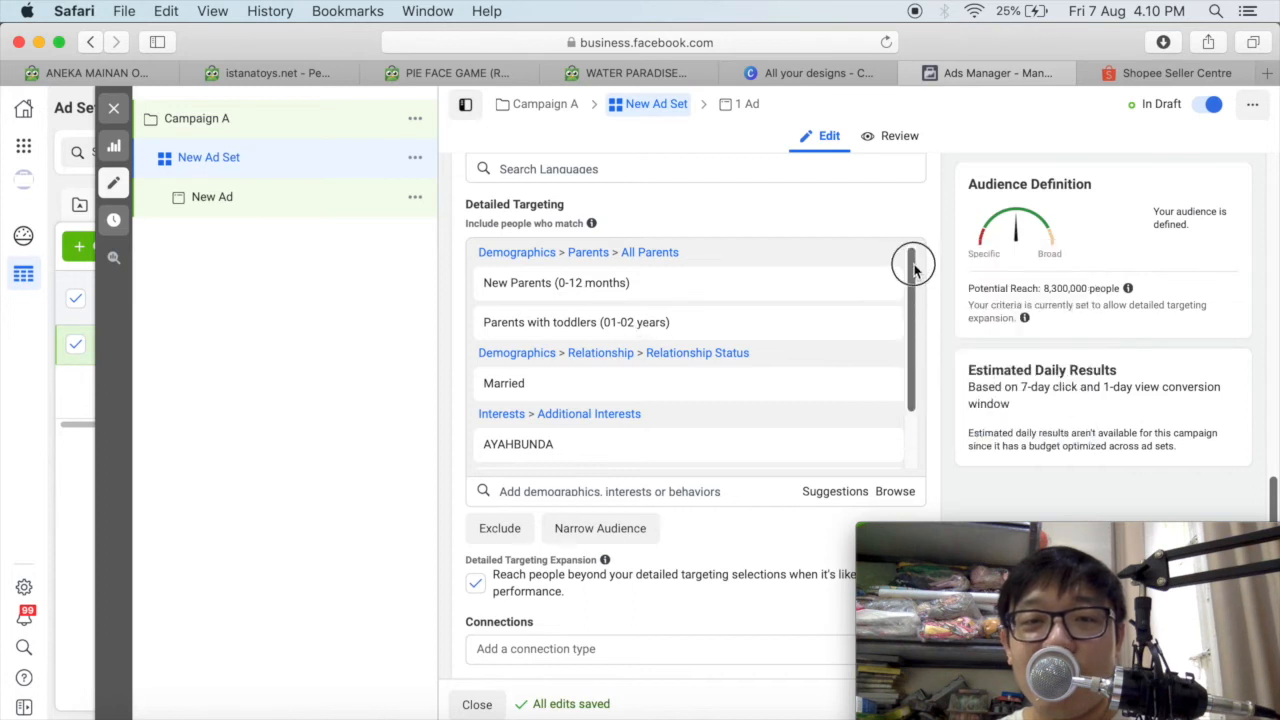
left_click_drag(911, 260, 910, 321)
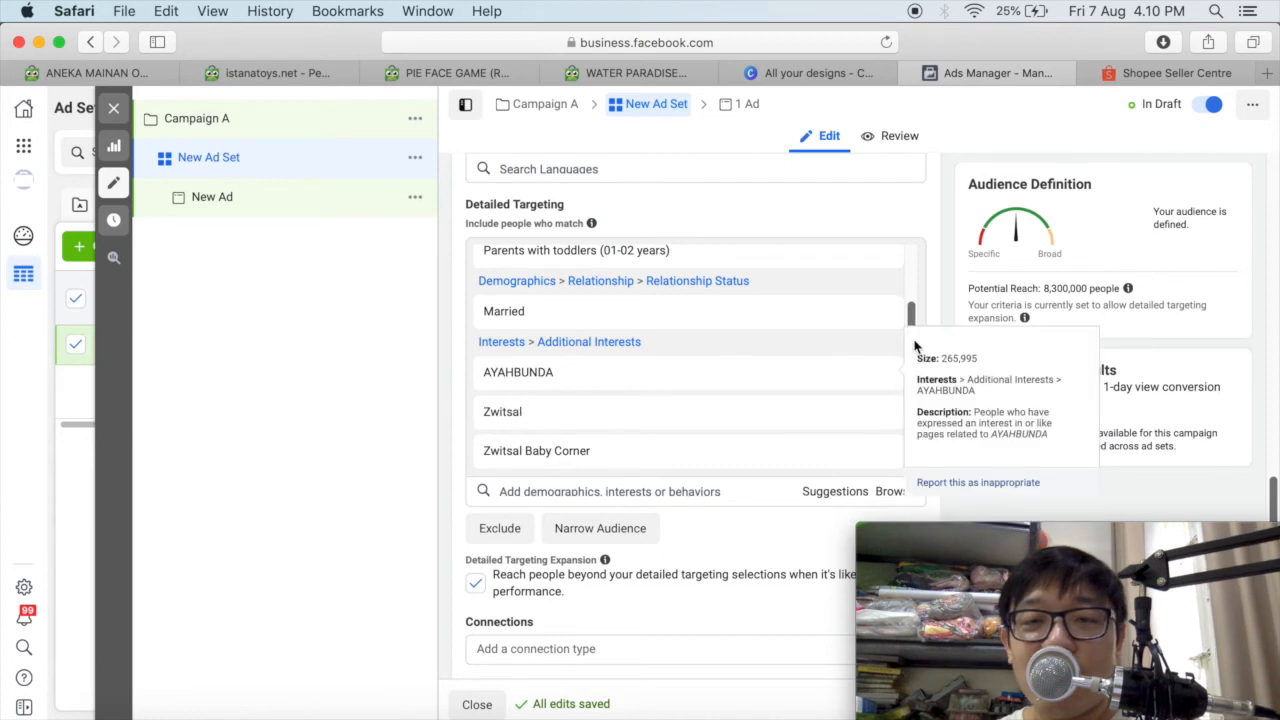
left_click_drag(910, 311, 914, 366)
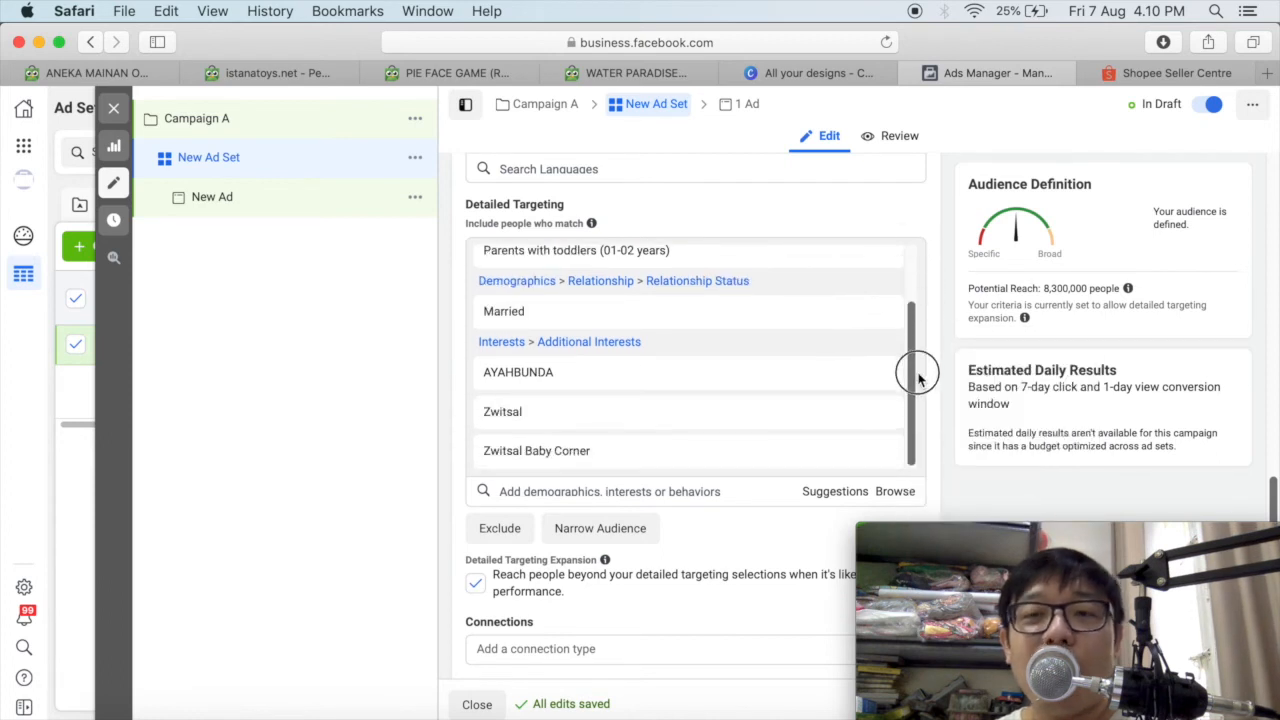
mouse_move(1050, 303)
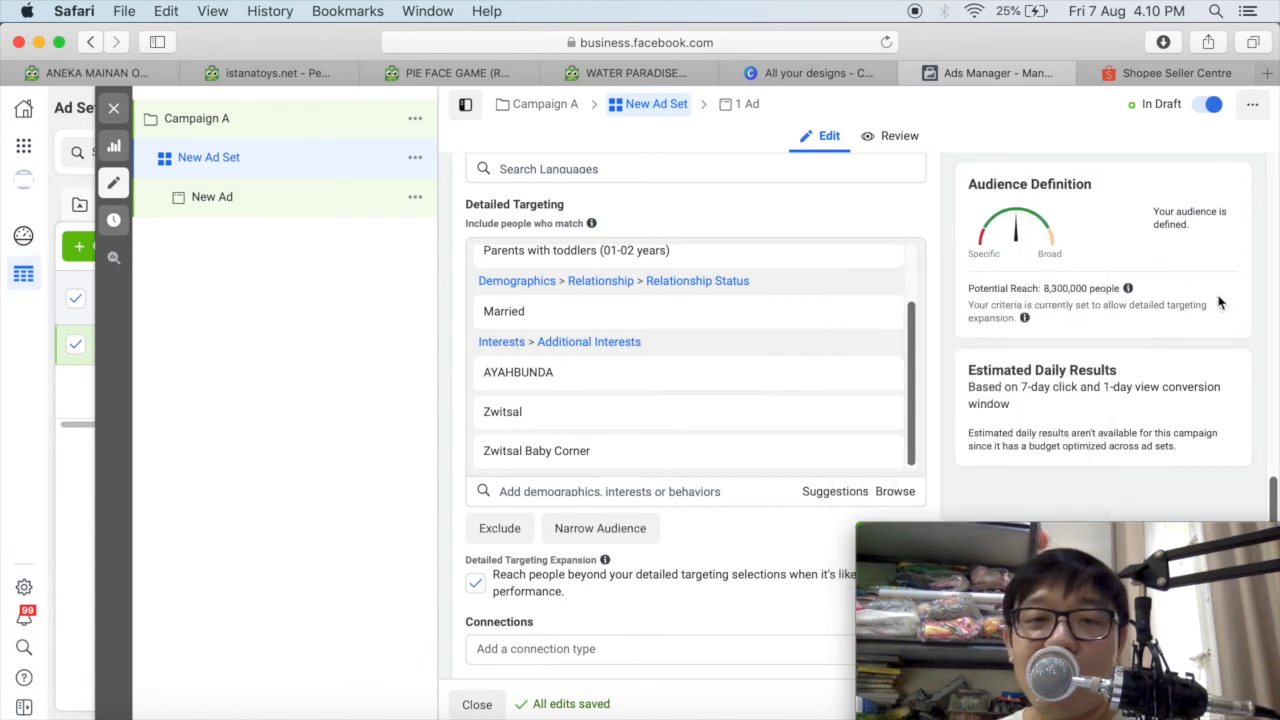
left_click_drag(1044, 288, 1090, 290)
Remove Parents with toddlers (01-02 years) from the detailed targeting and check the potential reach and remaining criteria.
left_click_drag(911, 321, 910, 262)
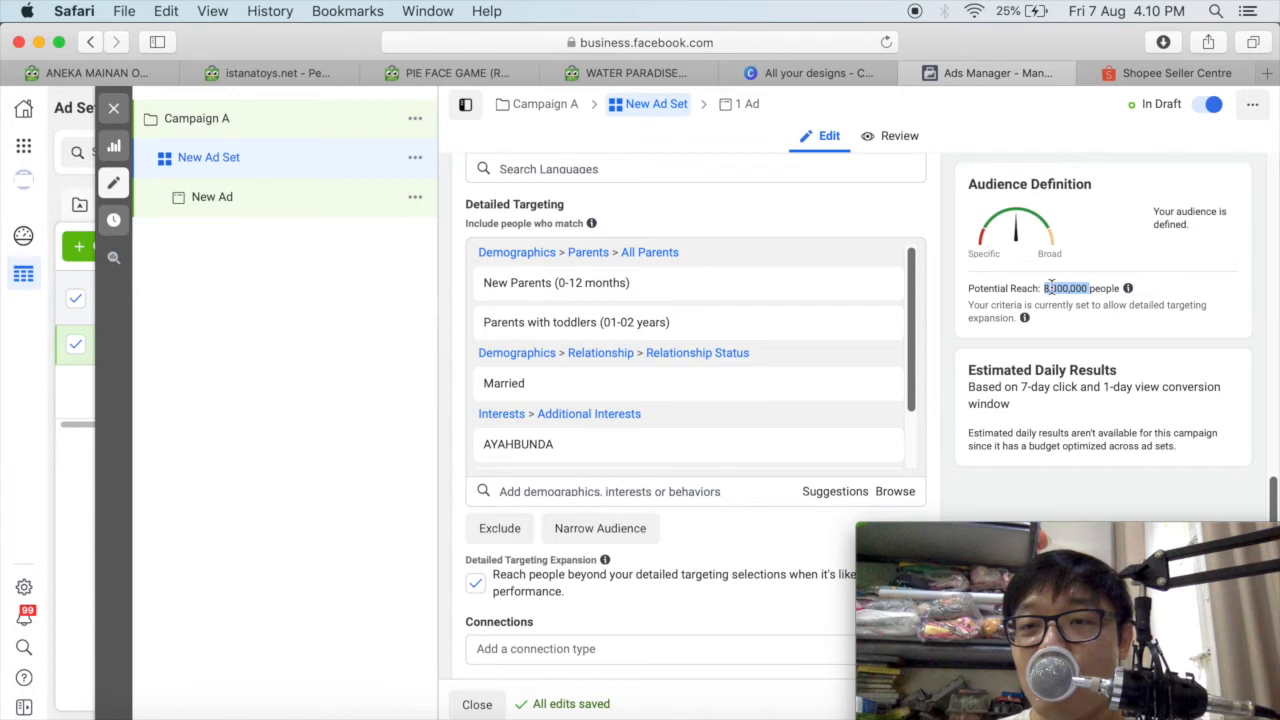
left_click(914, 283)
left_click_drag(914, 278, 914, 286)
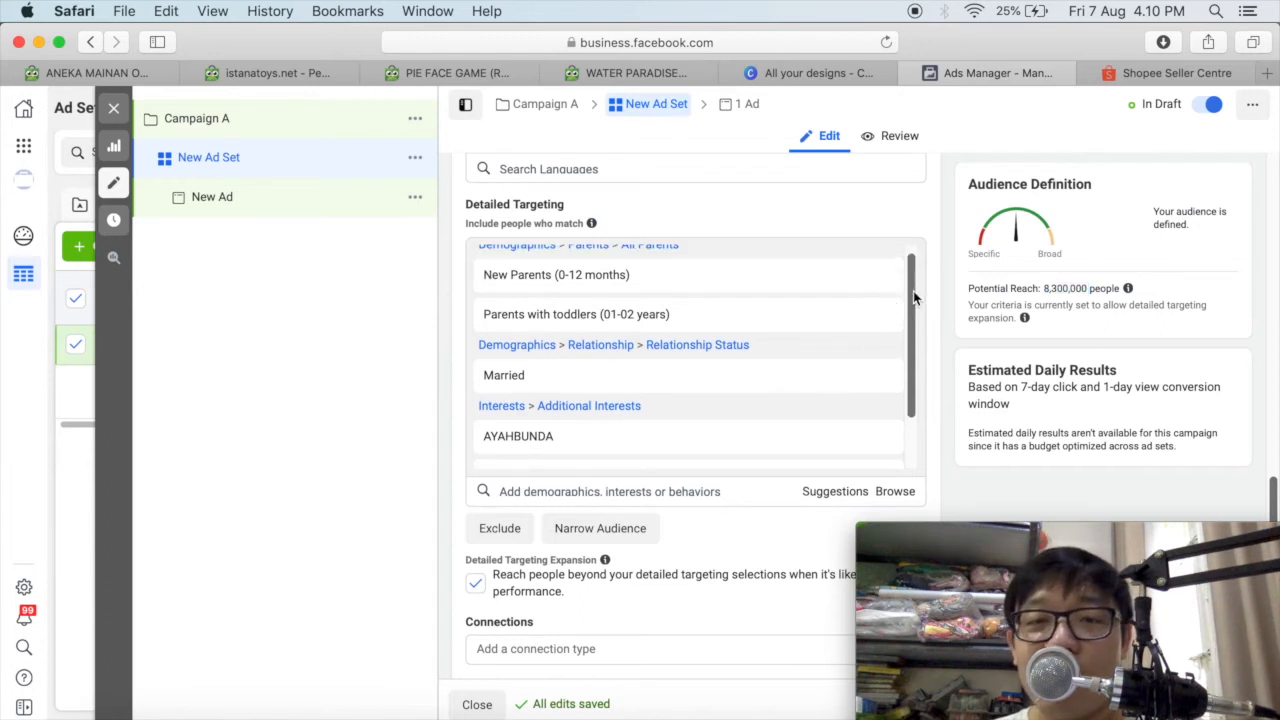
left_click(880, 318)
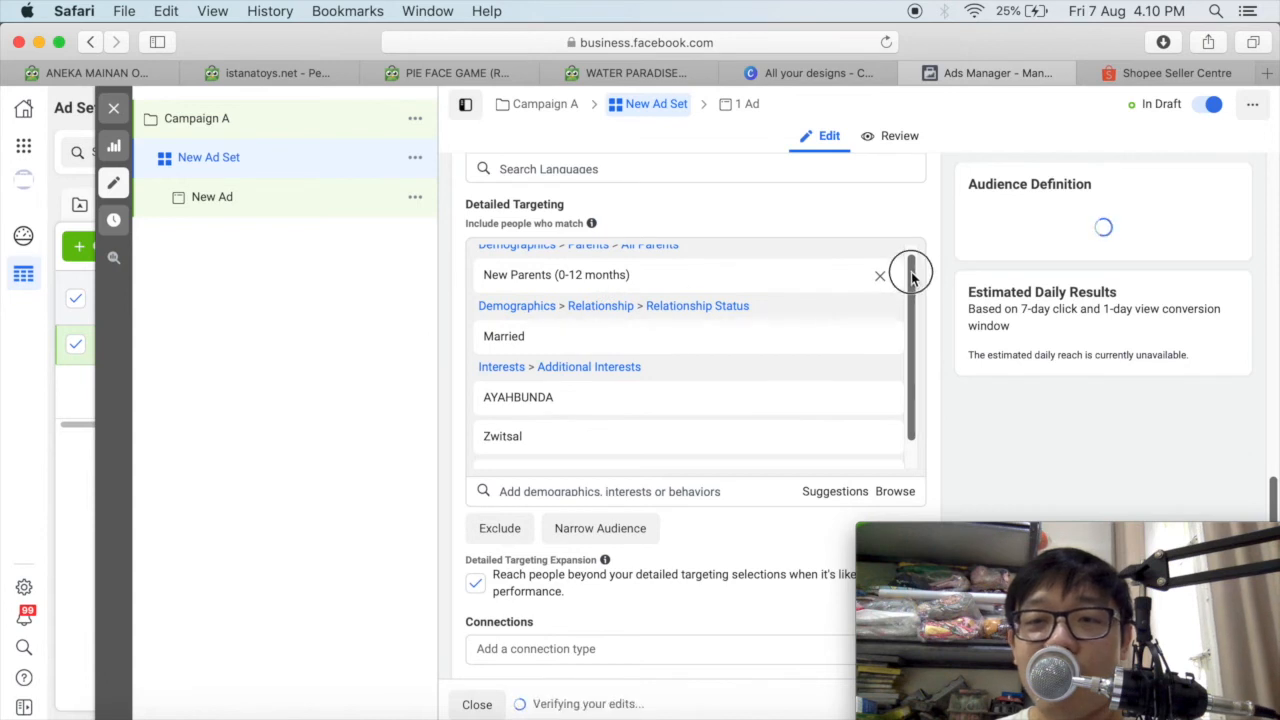
scroll(911, 270, "up", 1)
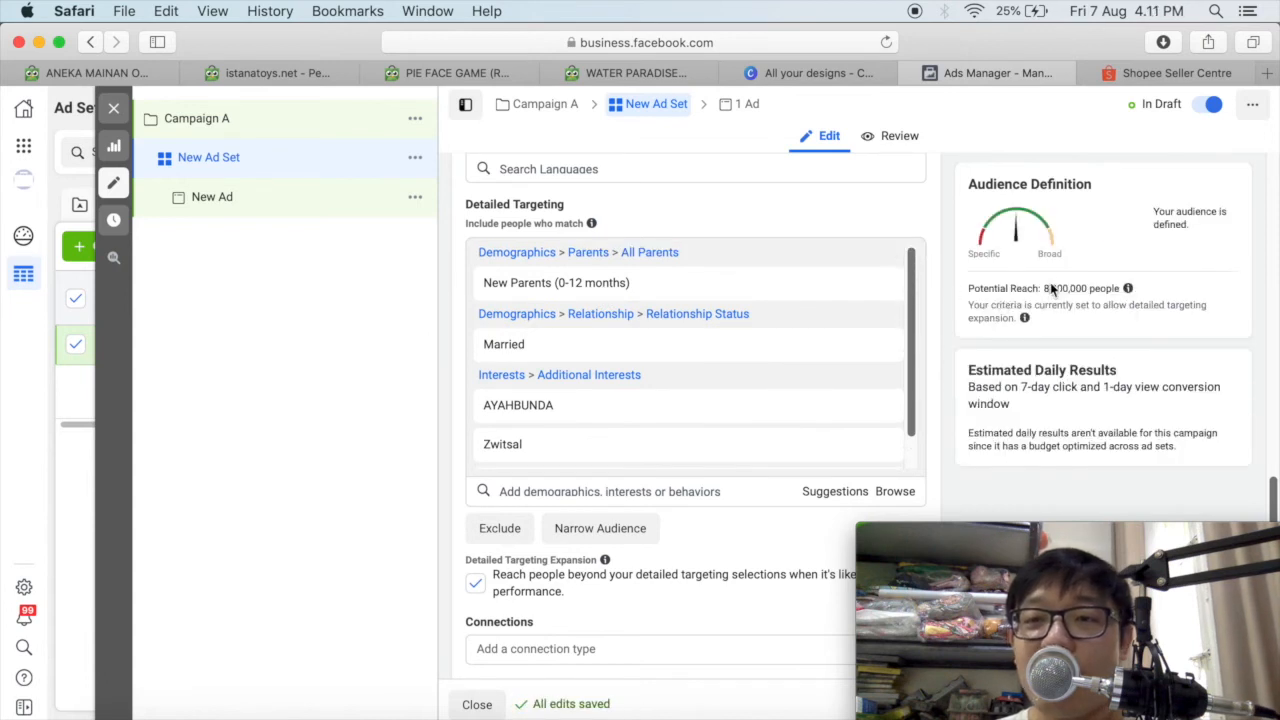
left_click_drag(1046, 288, 1086, 288)
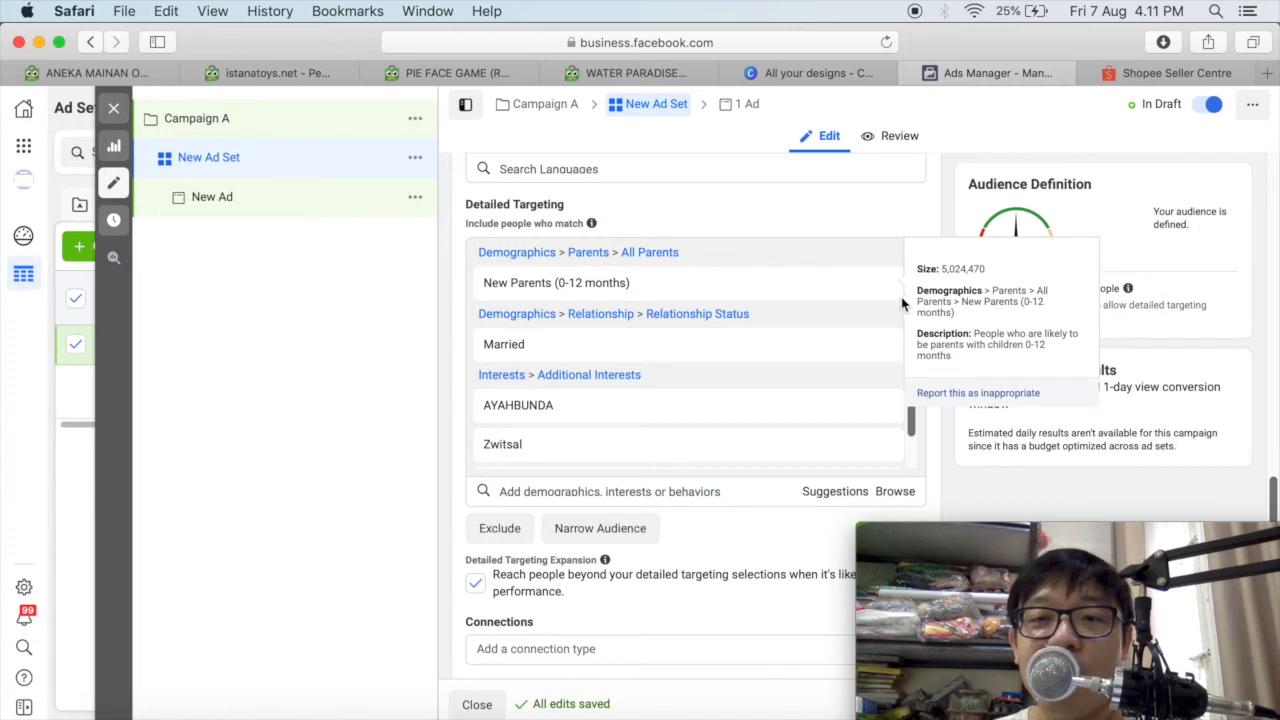
scroll(568, 364, "down", 3)
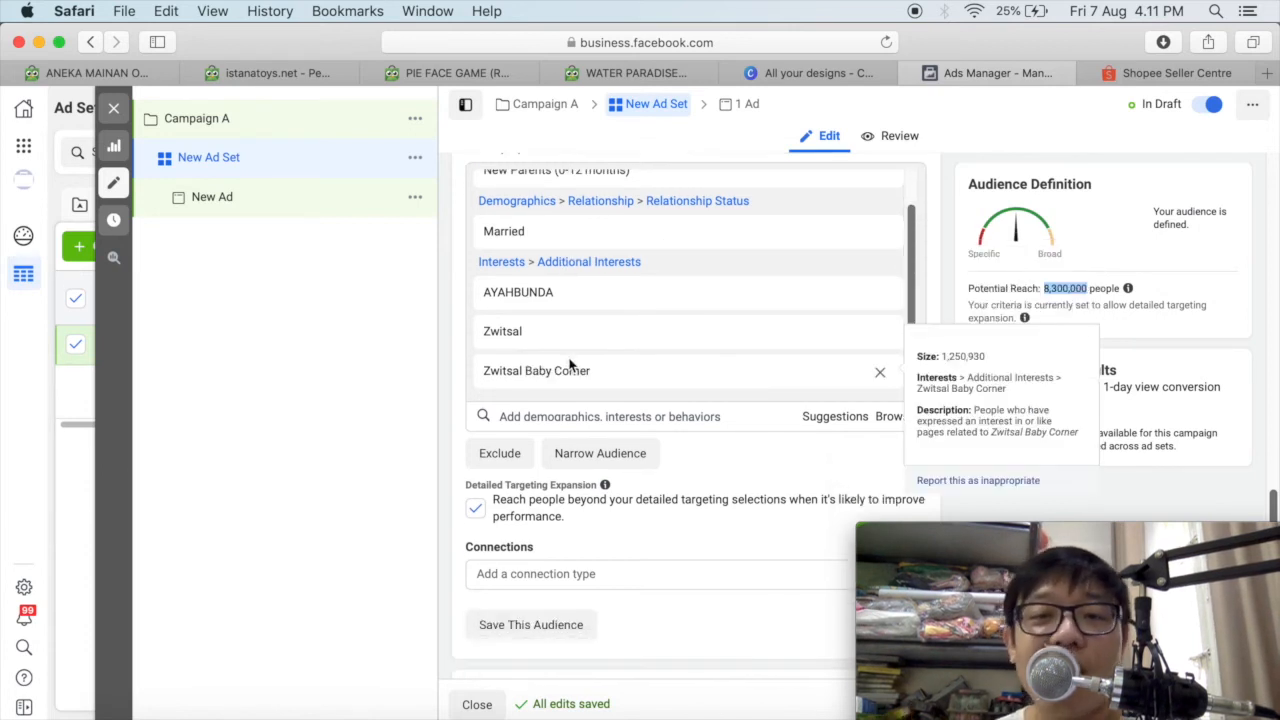
scroll(807, 323, "up", 1)
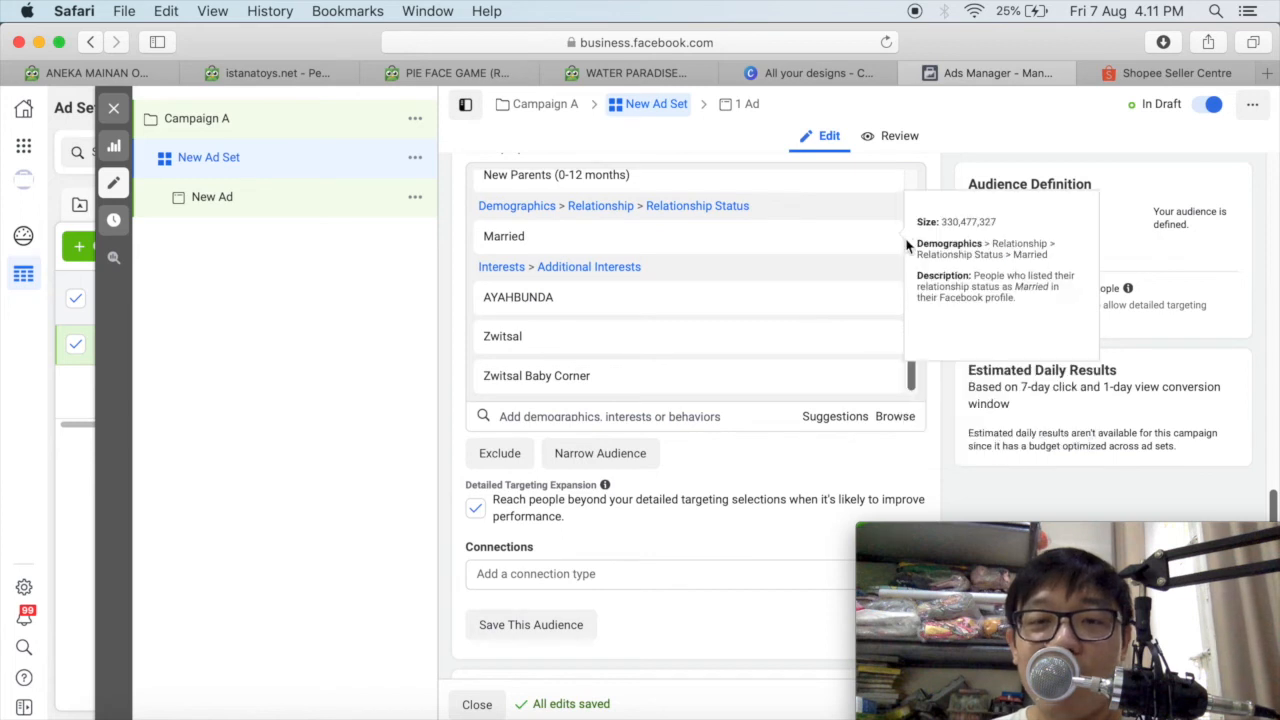
left_click(614, 455)
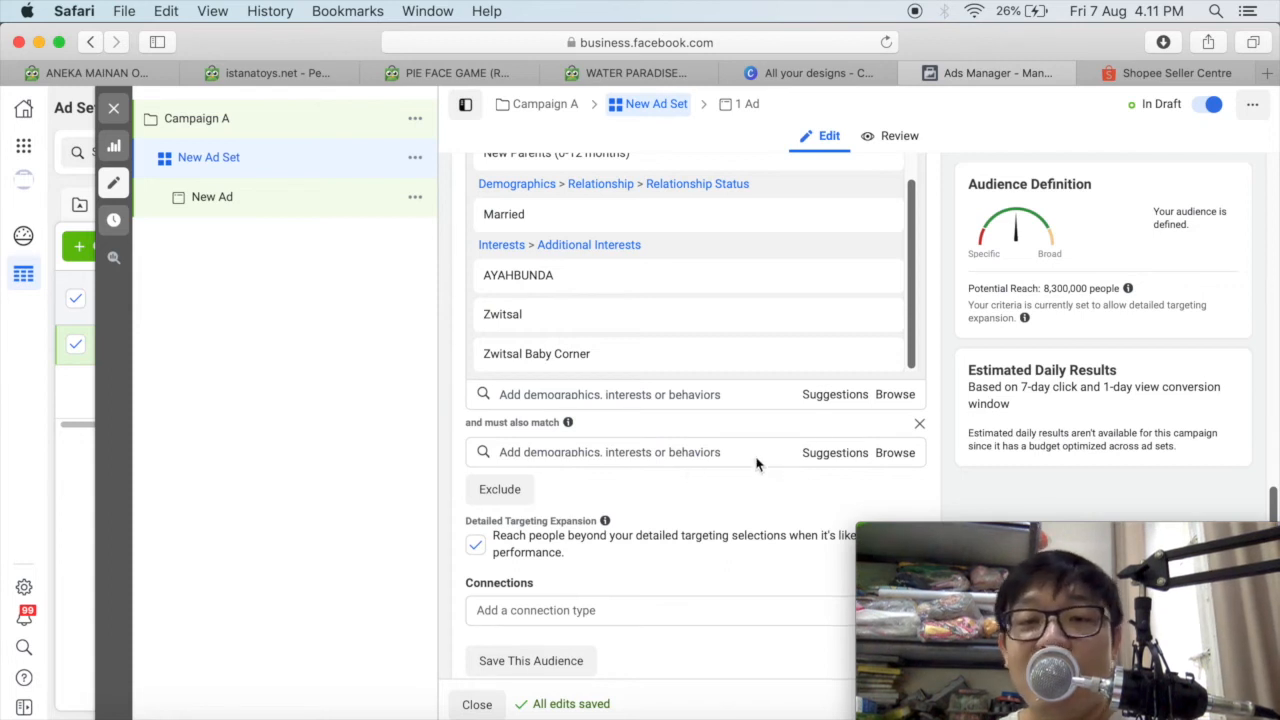
left_click(920, 426)
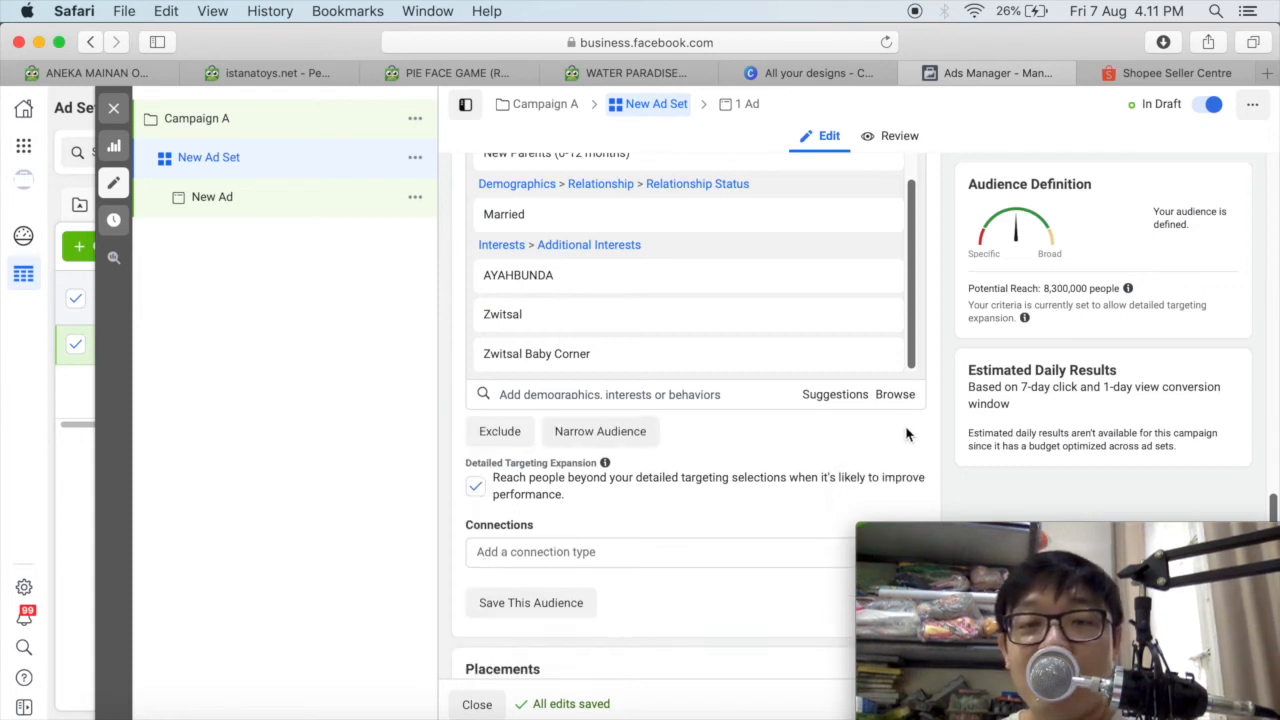
mouse_move(913, 357)
left_mouse_down()
mouse_move(914, 331)
mouse_move(914, 355)
left_mouse_up()
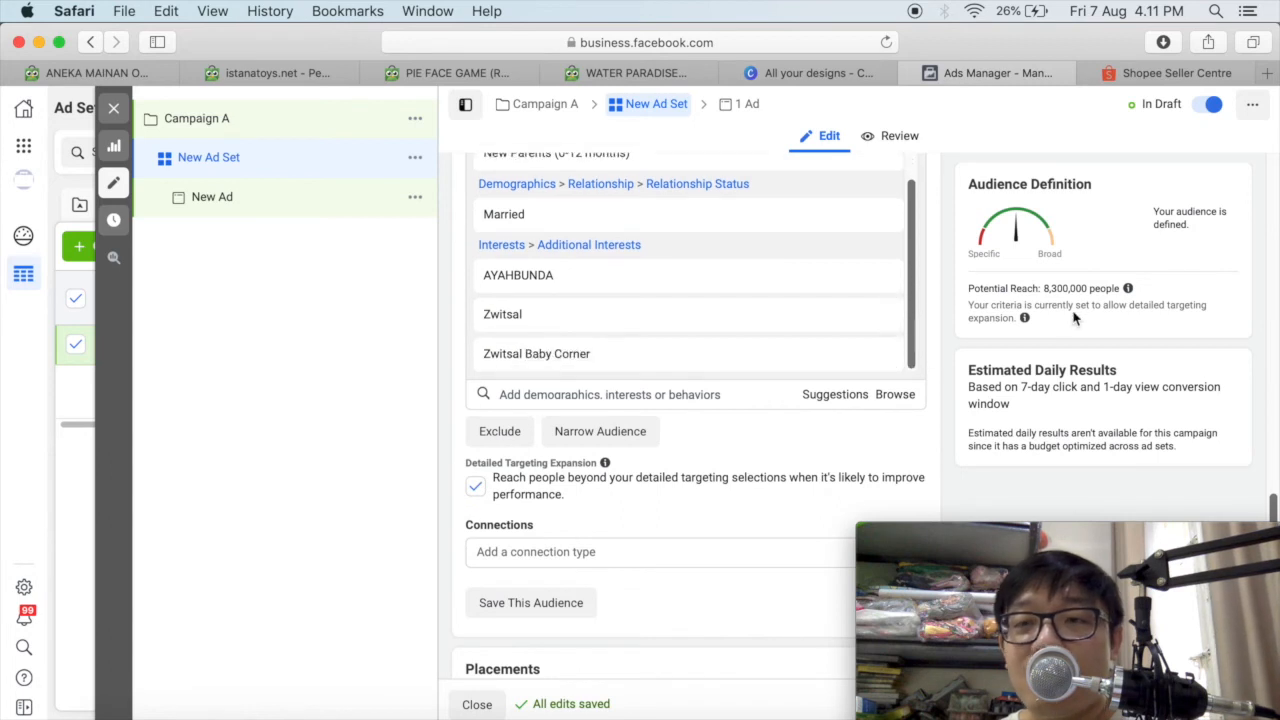
Remove New Parents (0-12 months), AYAHBUNDA, Zwitsal Baby Corner and Zwitsal from the detailed targeting, keeping only Married.
left_click_drag(1272, 508, 1272, 487)
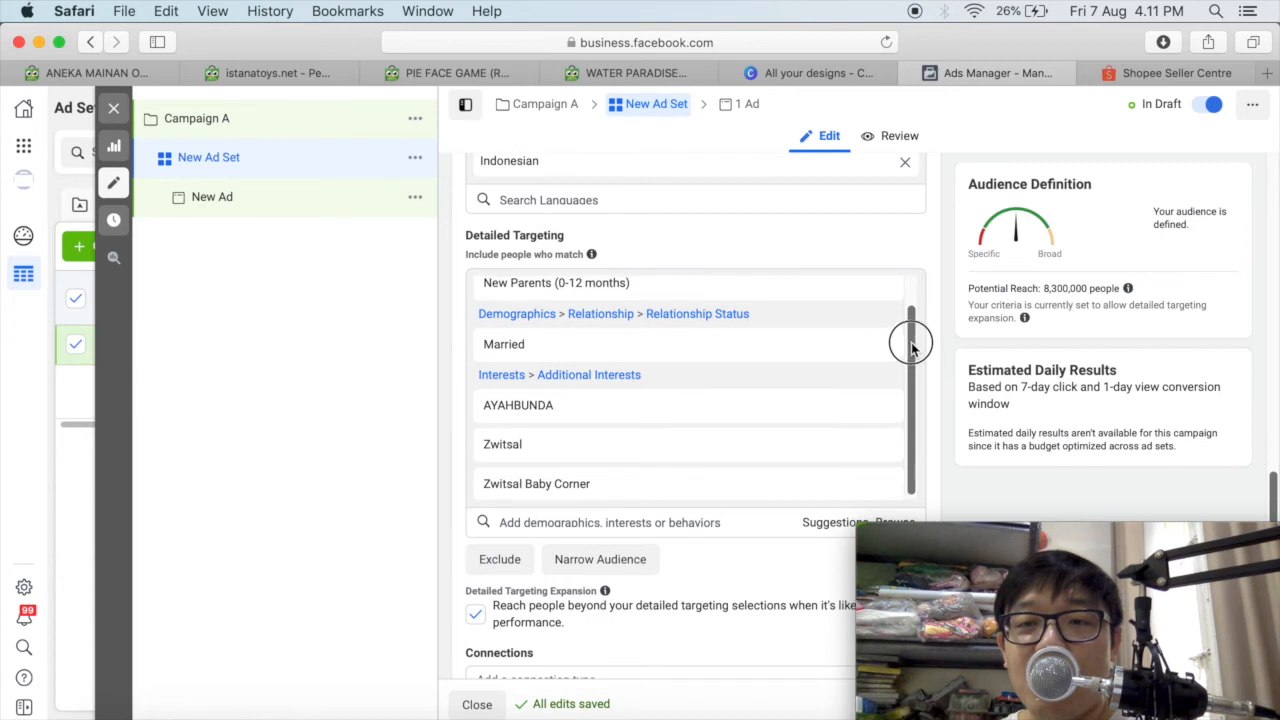
left_click_drag(909, 337, 909, 314)
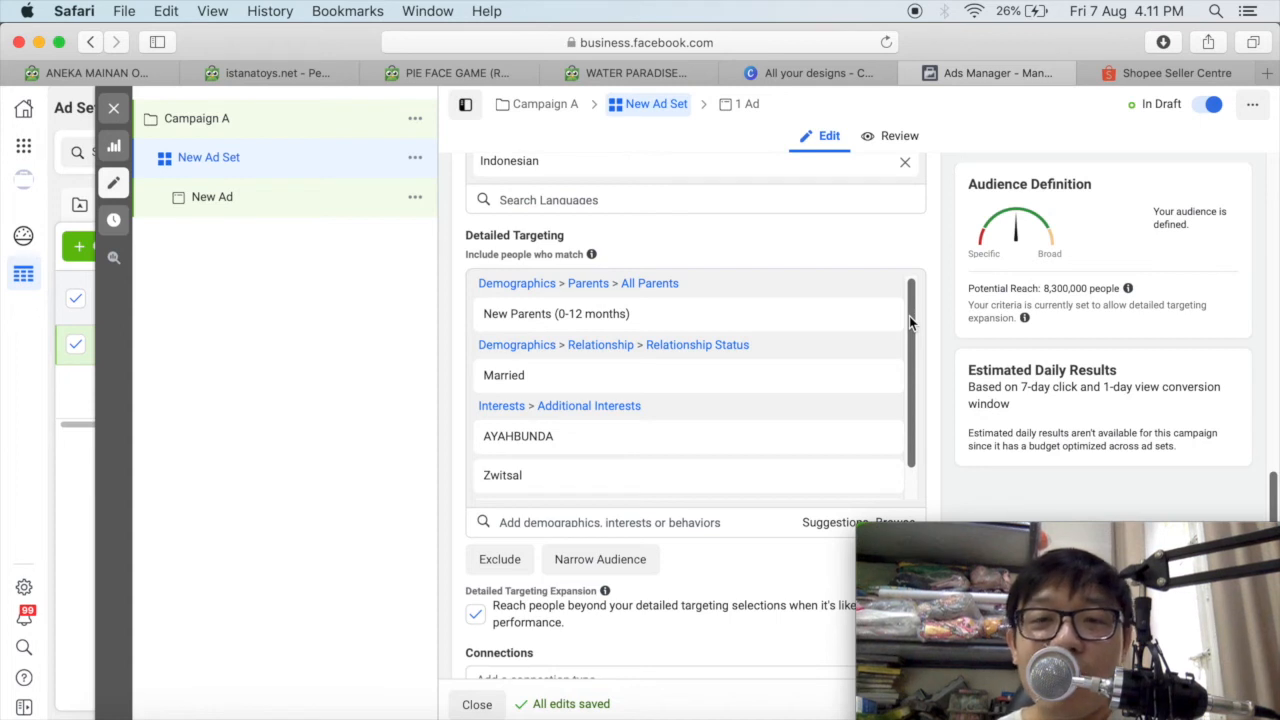
mouse_move(882, 320)
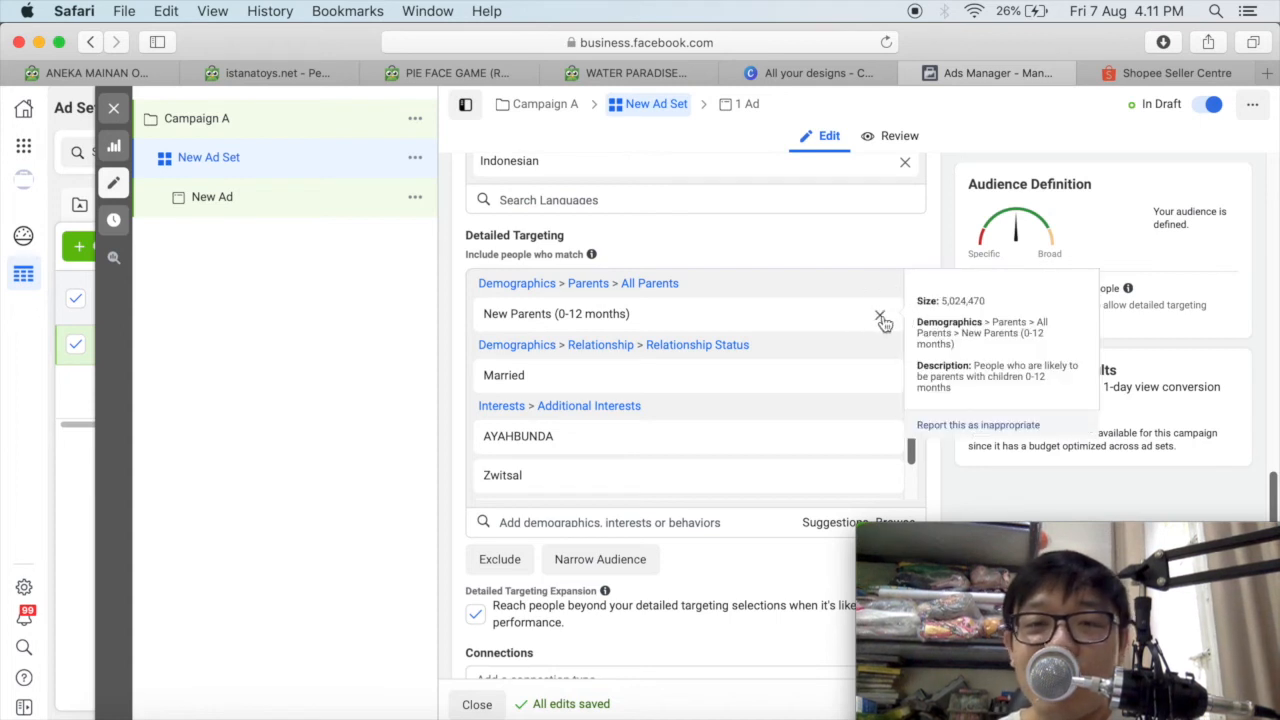
left_click(880, 320)
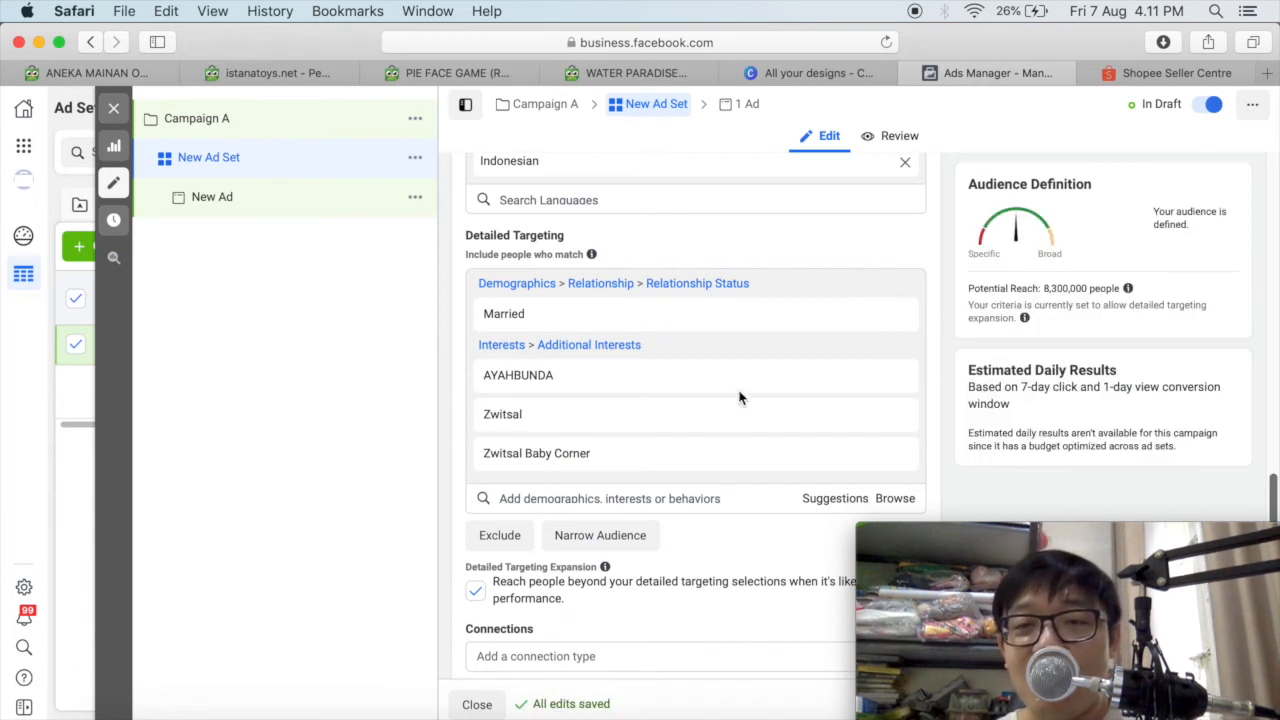
mouse_move(896, 382)
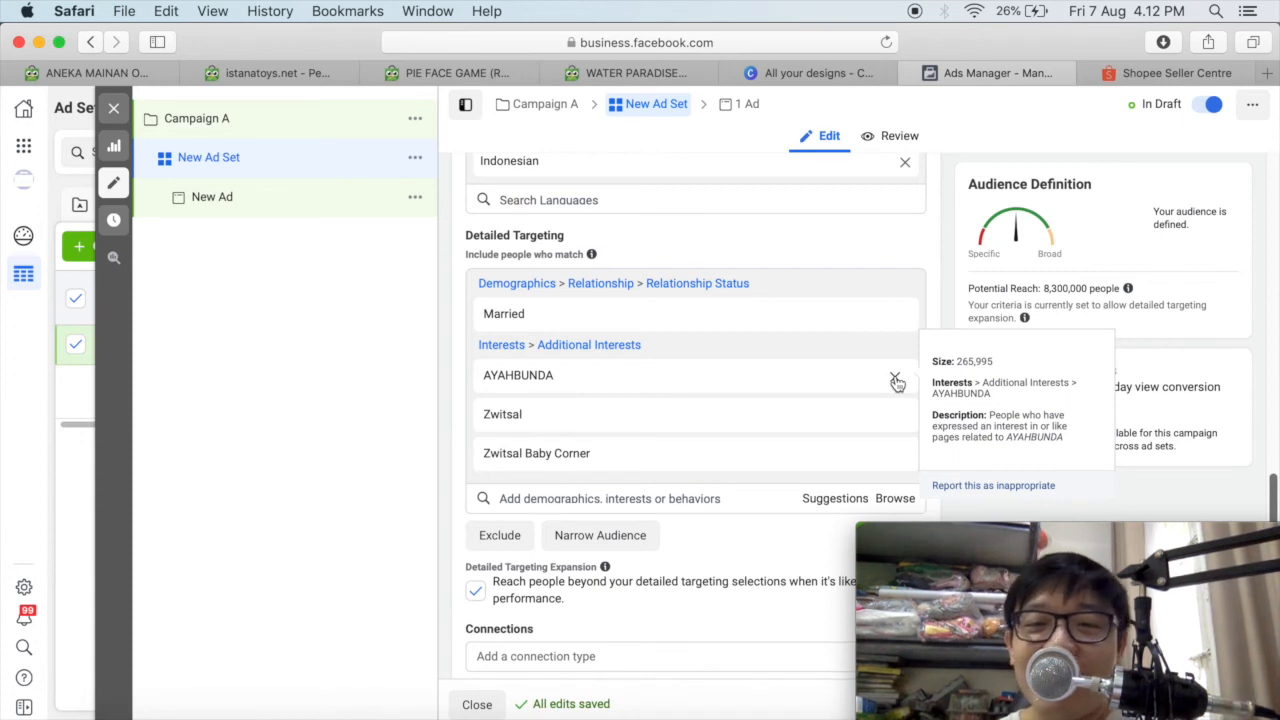
left_click(896, 383)
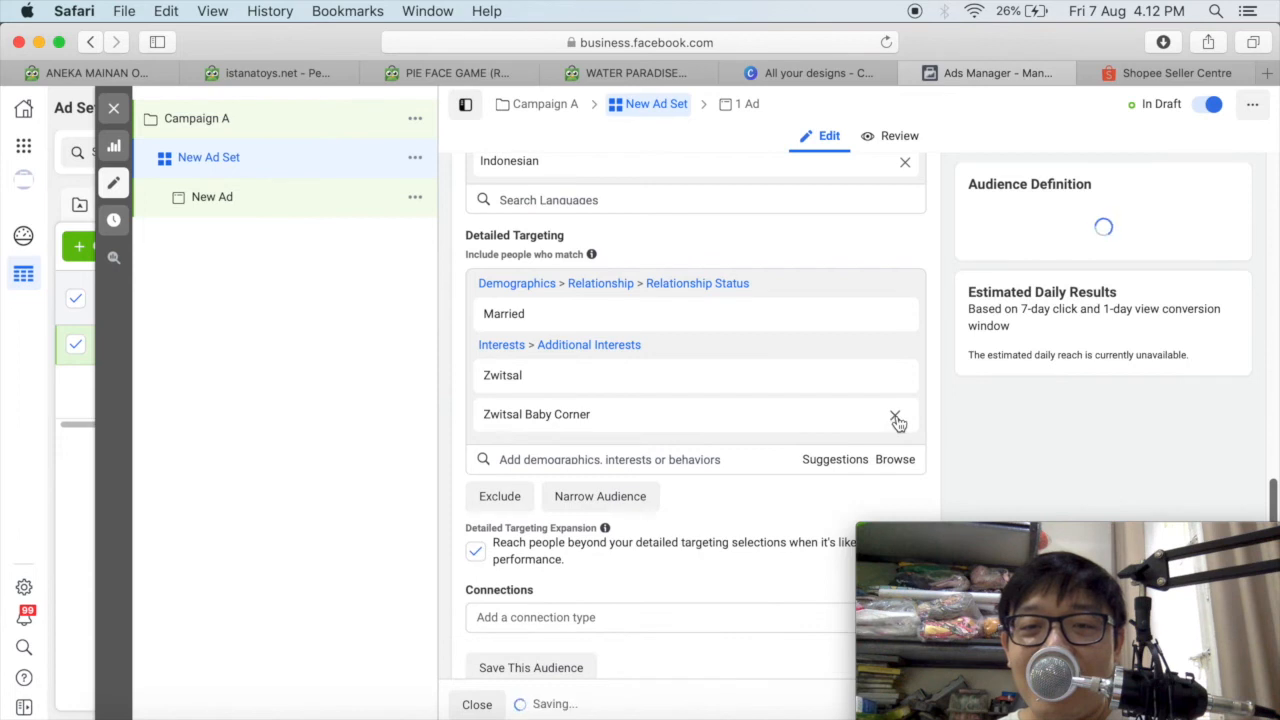
left_click(896, 414)
mouse_move(898, 385)
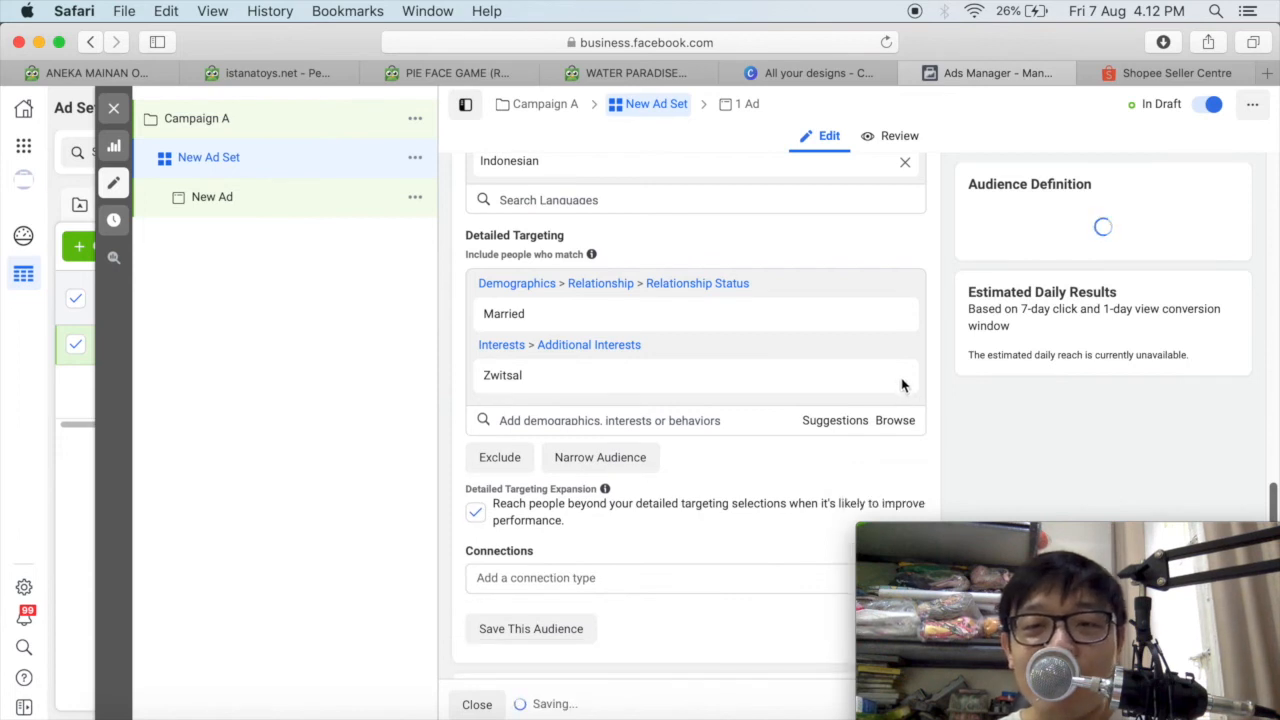
left_click(896, 383)
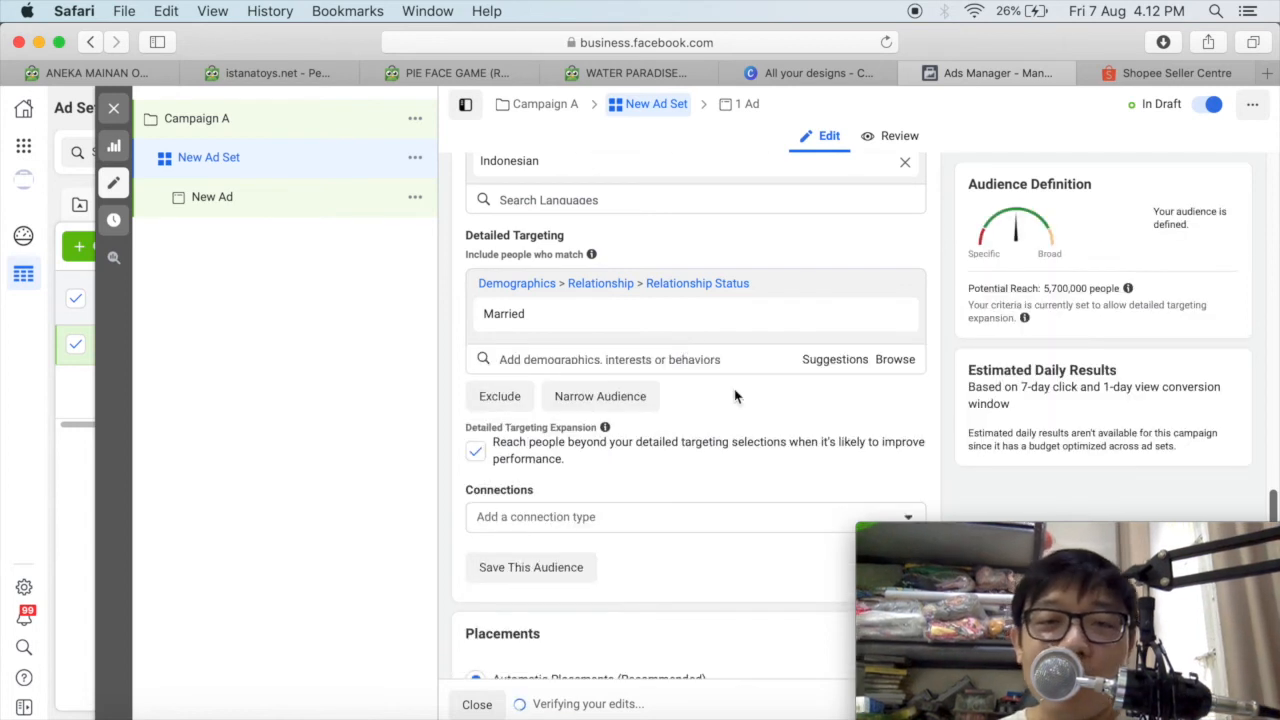
Narrow the audience with a must-also-match condition containing the AYAHBUNDA, Zwitsal and Zwitsal Baby Corner interests.
left_click(606, 398)
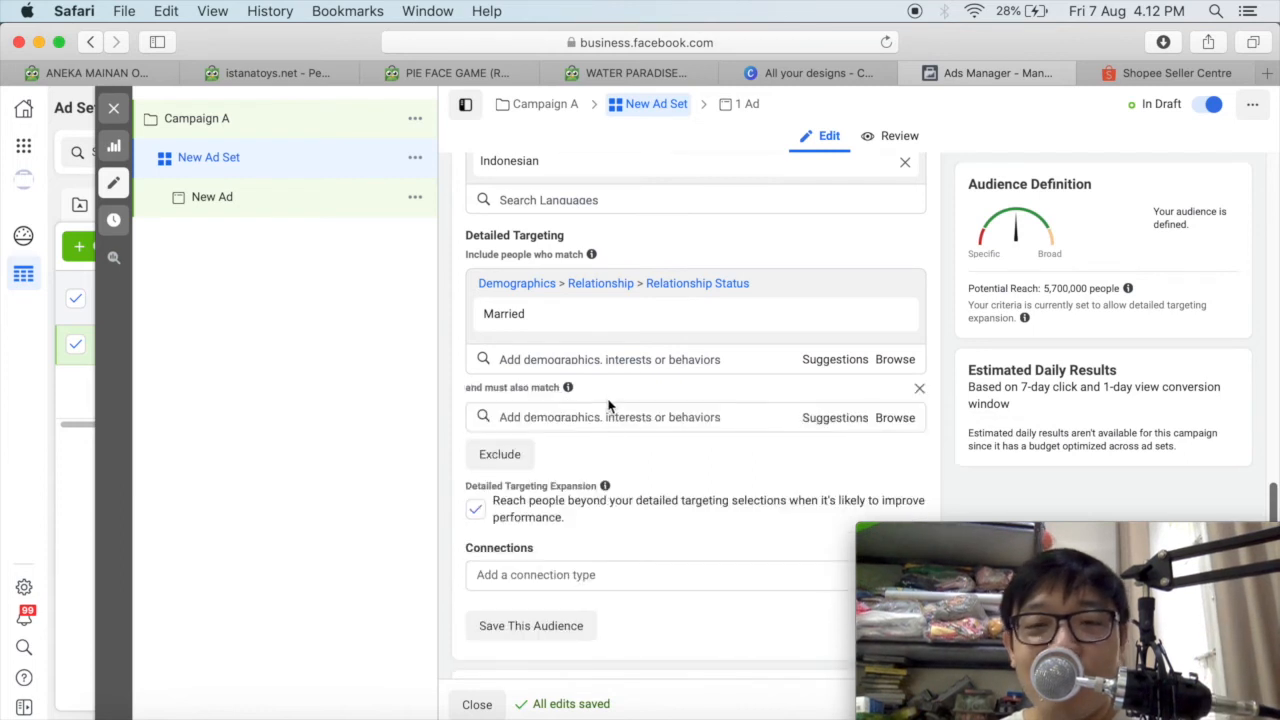
left_click(523, 417)
type("ayahbunda")
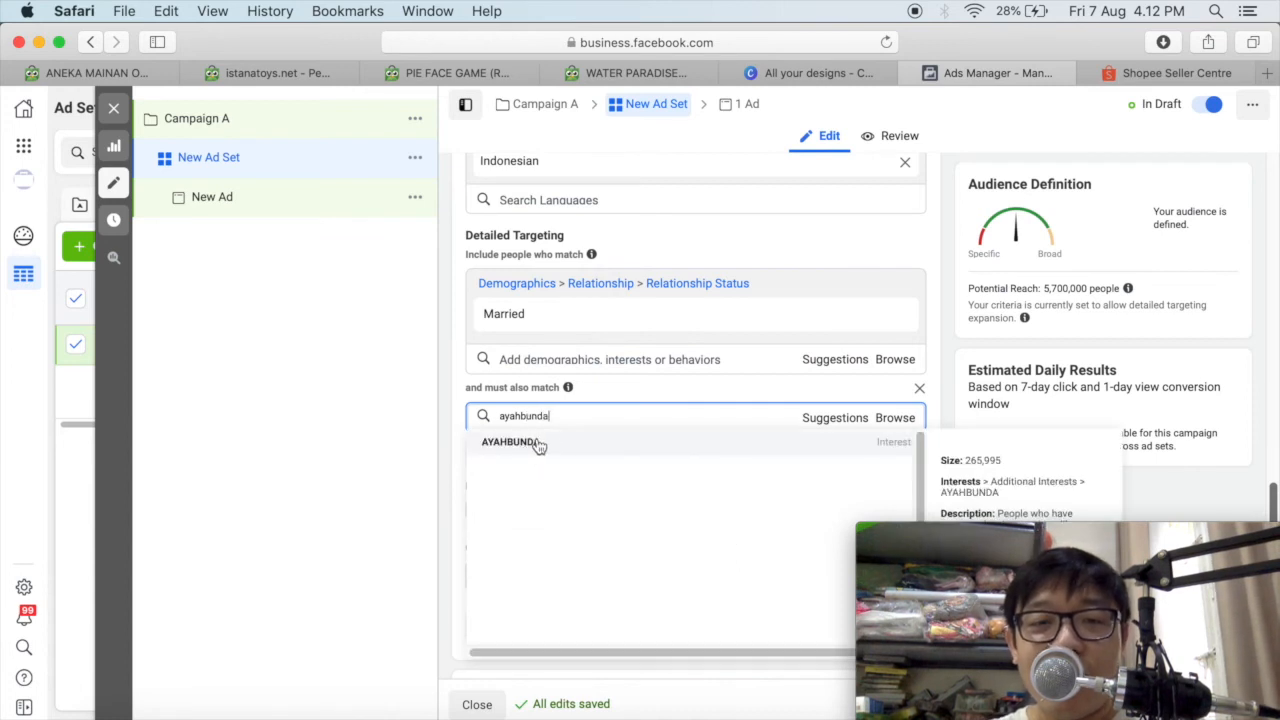
left_click(562, 440)
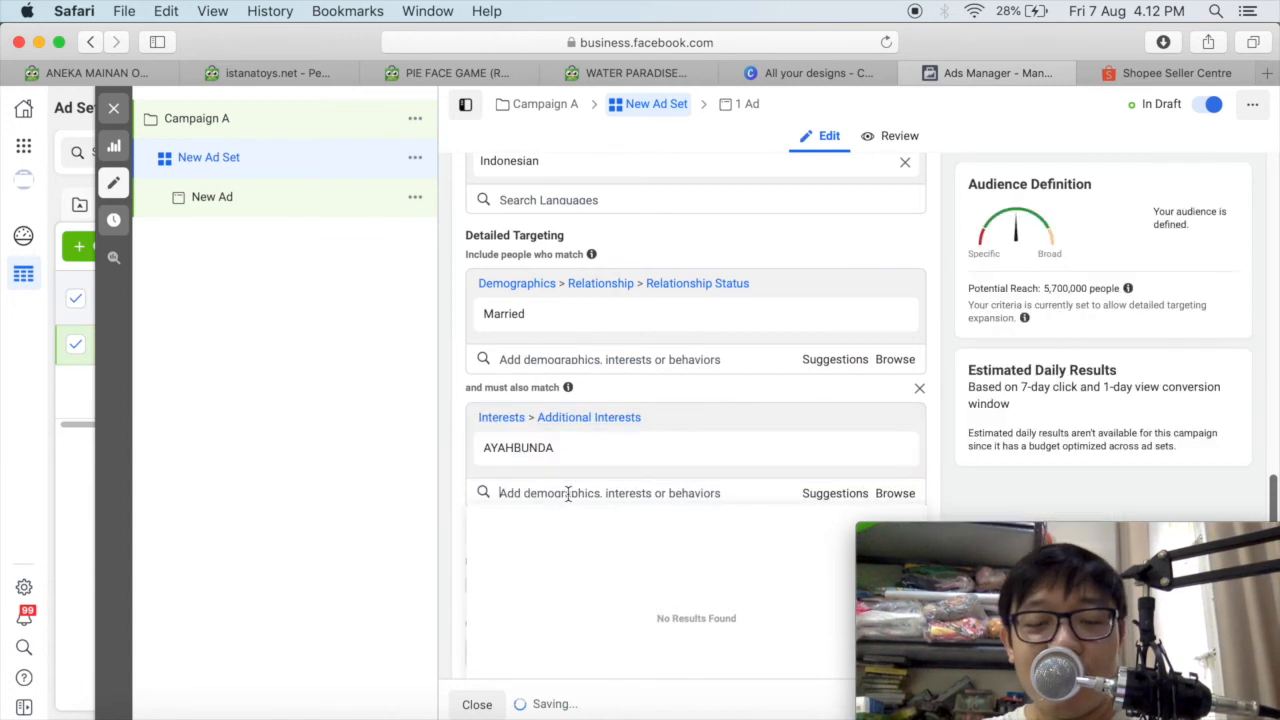
type("zwitsal")
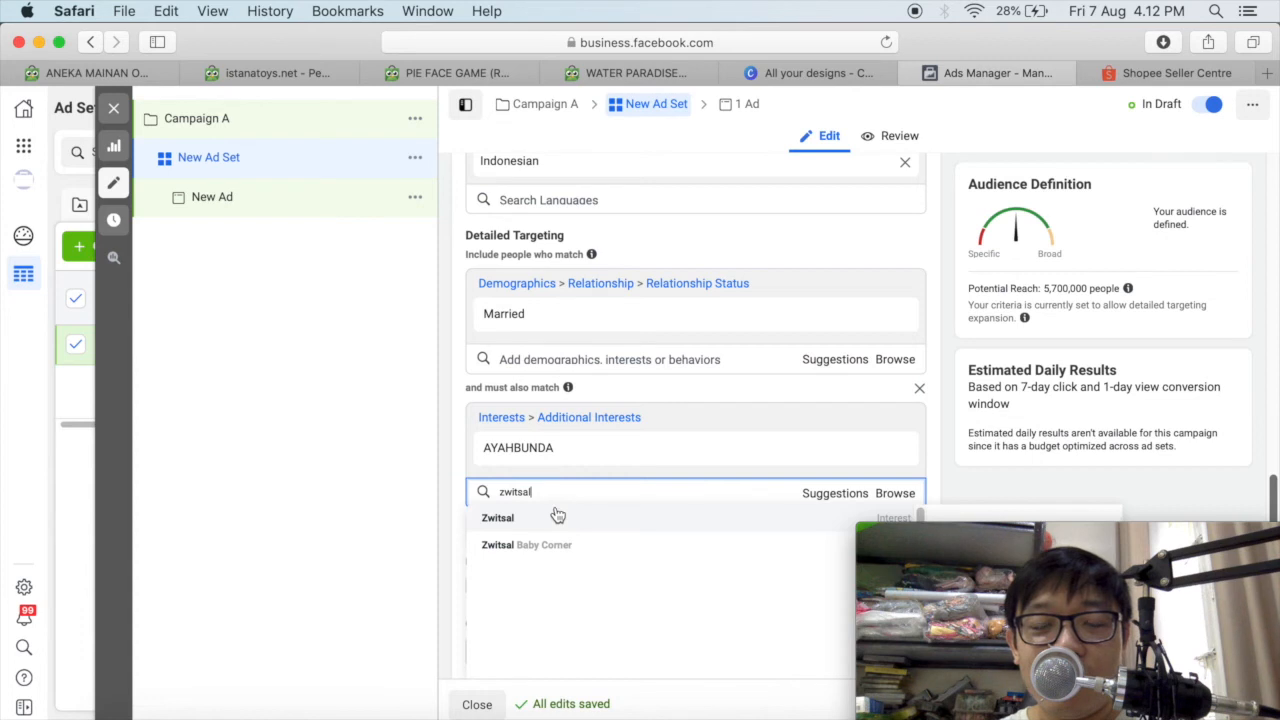
left_click(548, 517)
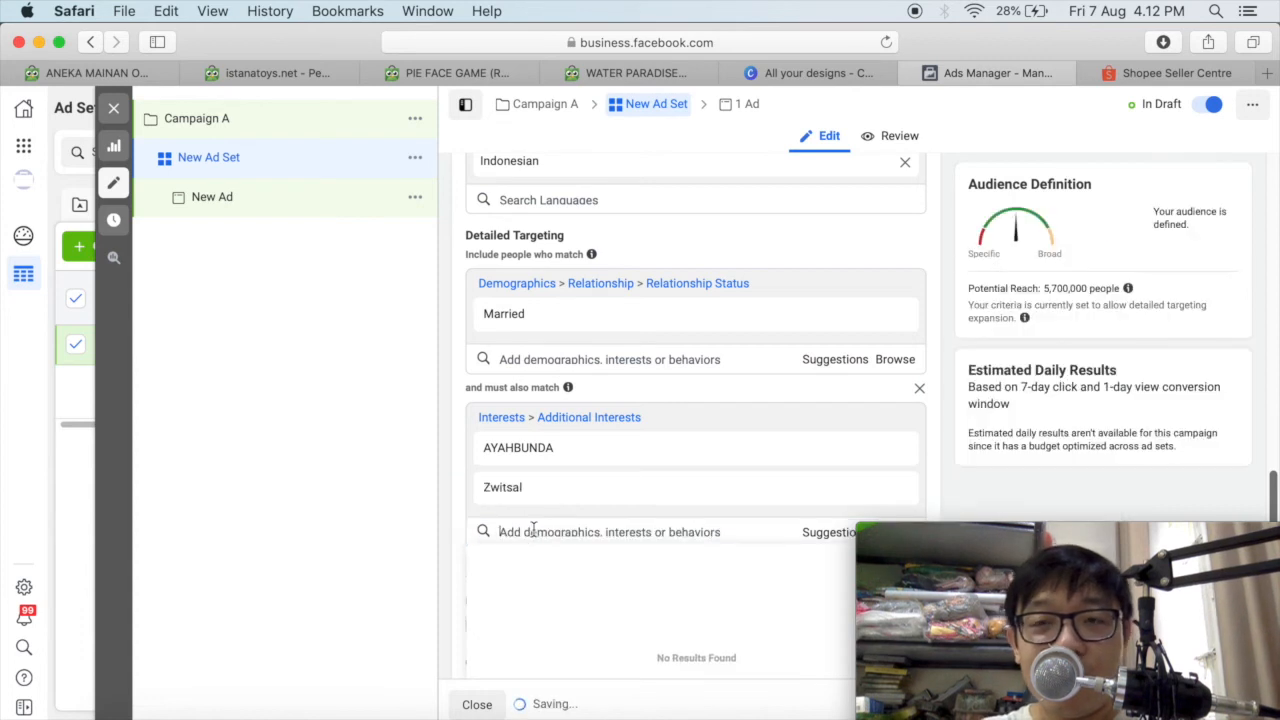
type("zwitsal")
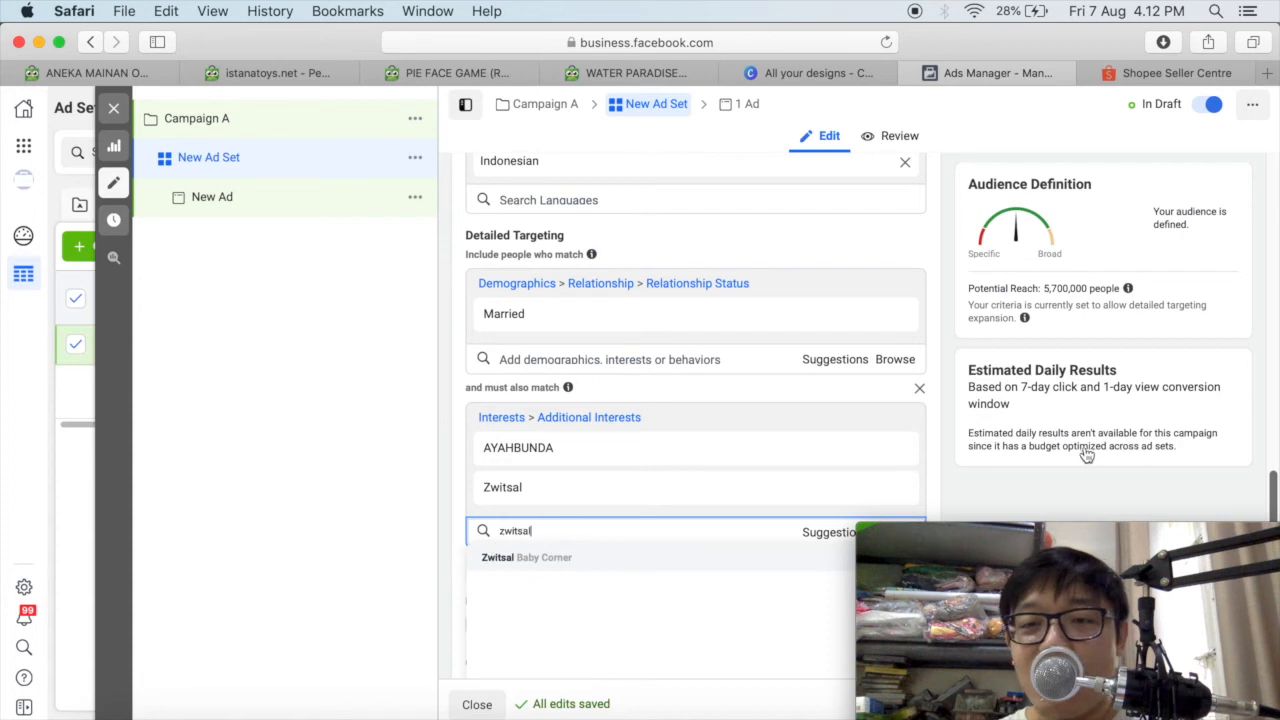
key("Return")
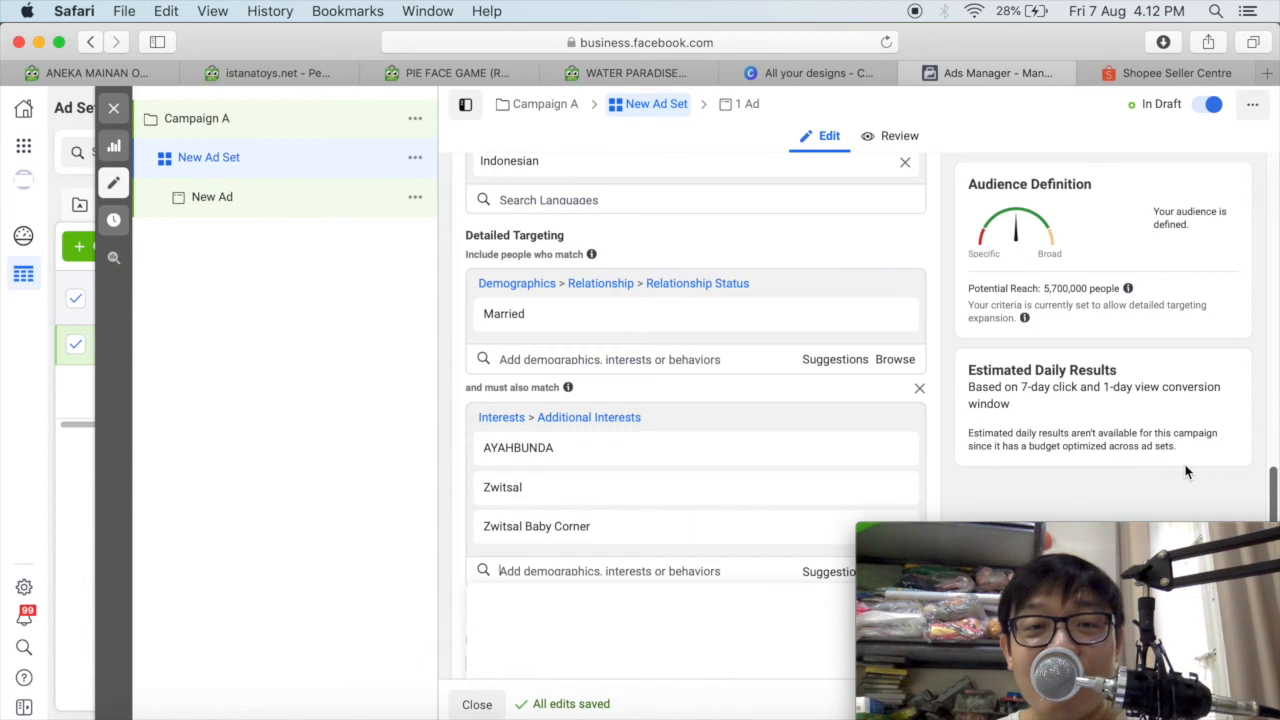
Review the Married criterion and the must-also-match interests in the detailed targeting, and check the audience's potential reach.
scroll(1274, 487, "up", 1)
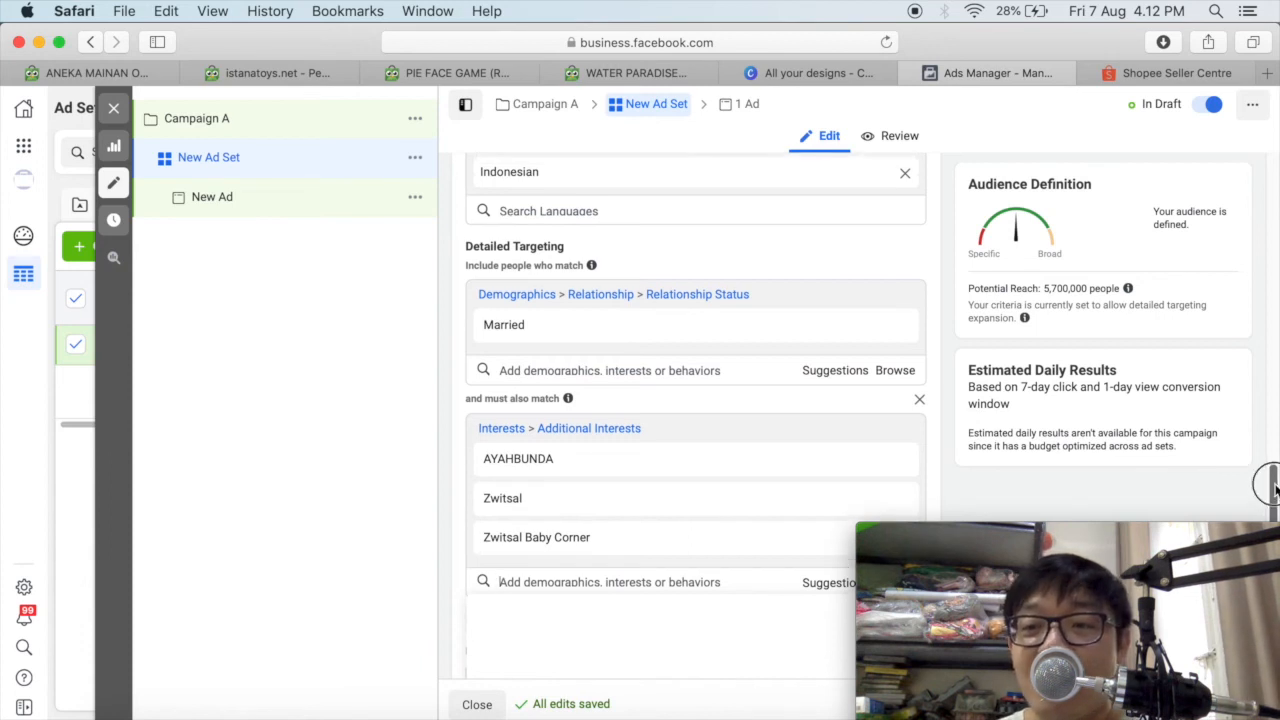
left_click_drag(1274, 487, 1274, 485)
mouse_move(585, 333)
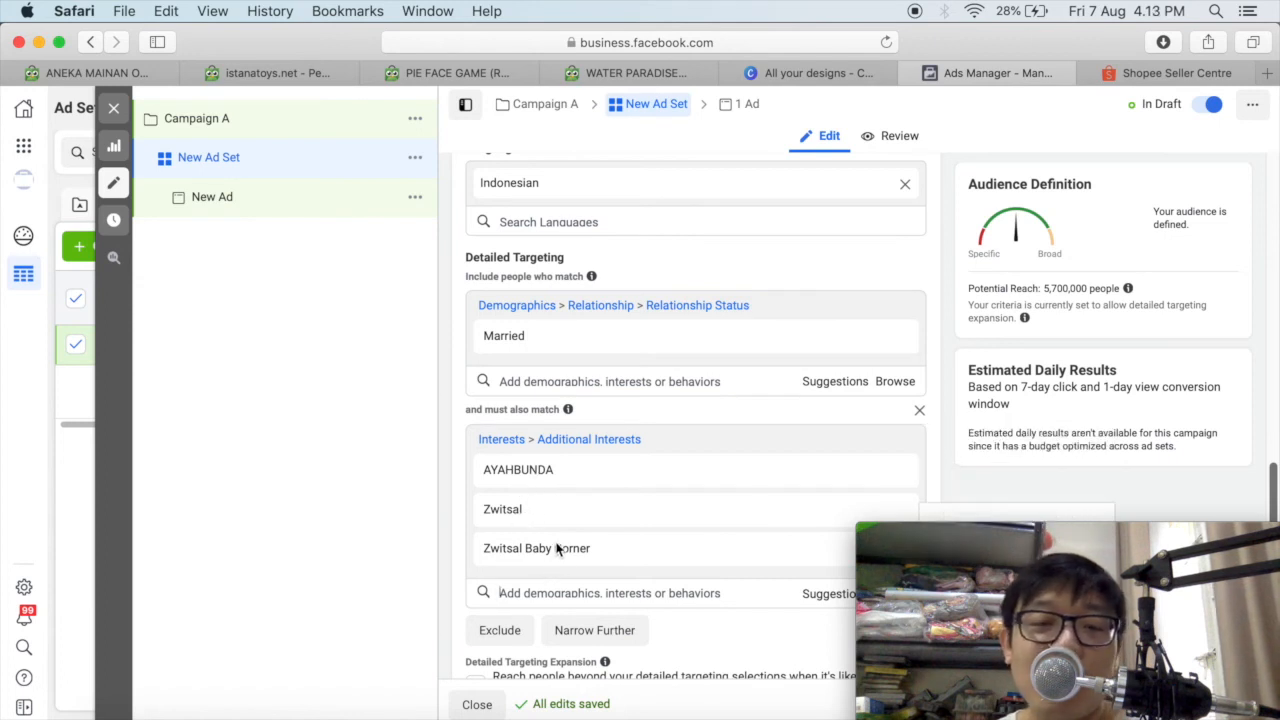
left_click_drag(1045, 288, 1084, 288)
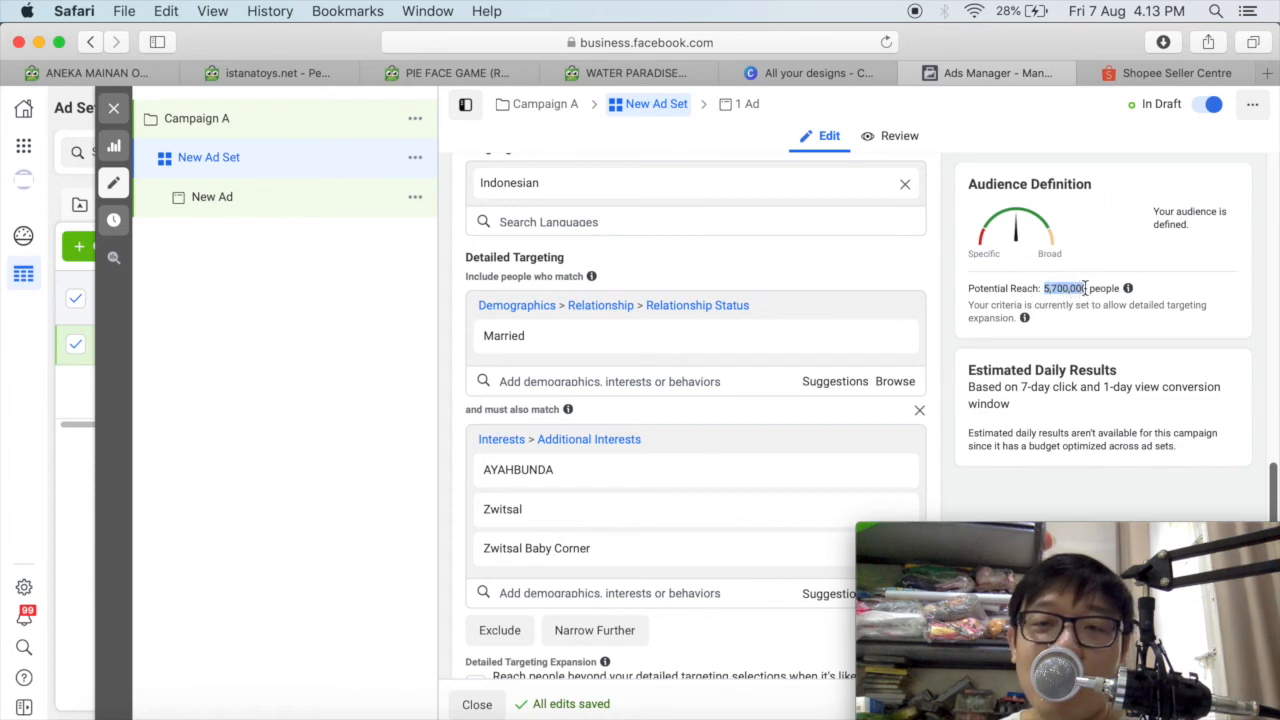
left_click(722, 270)
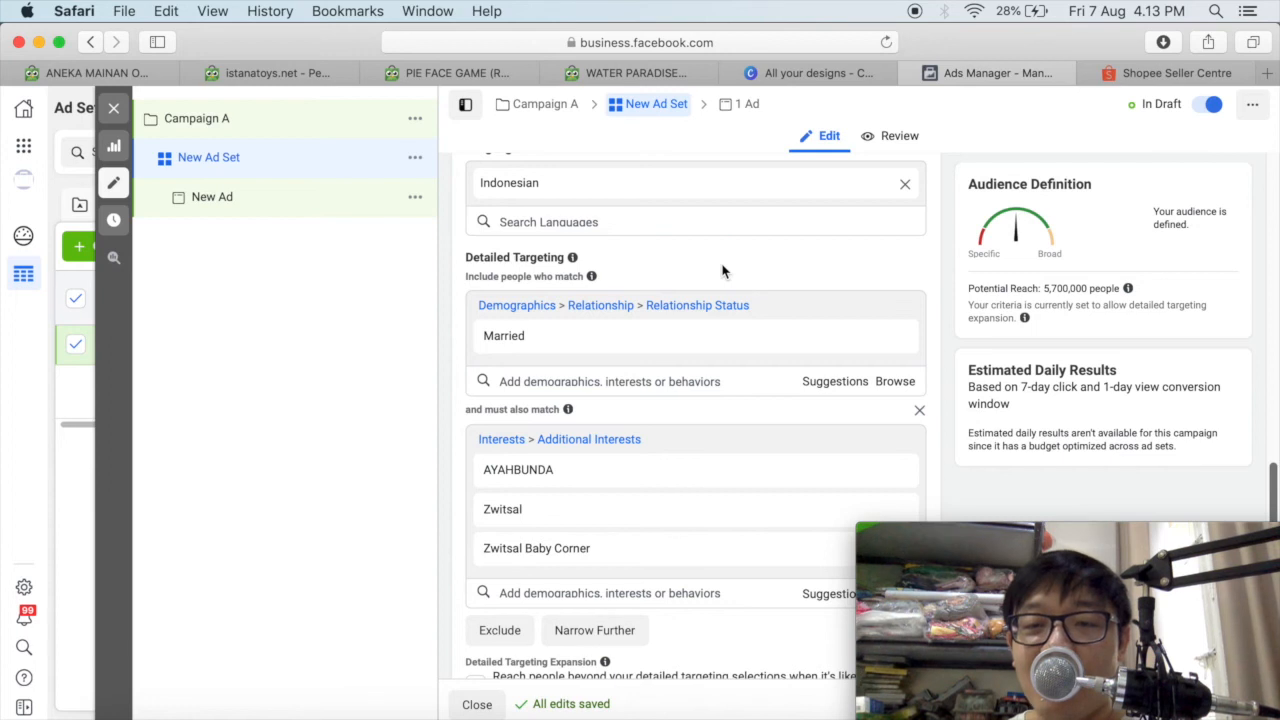
mouse_move(535, 342)
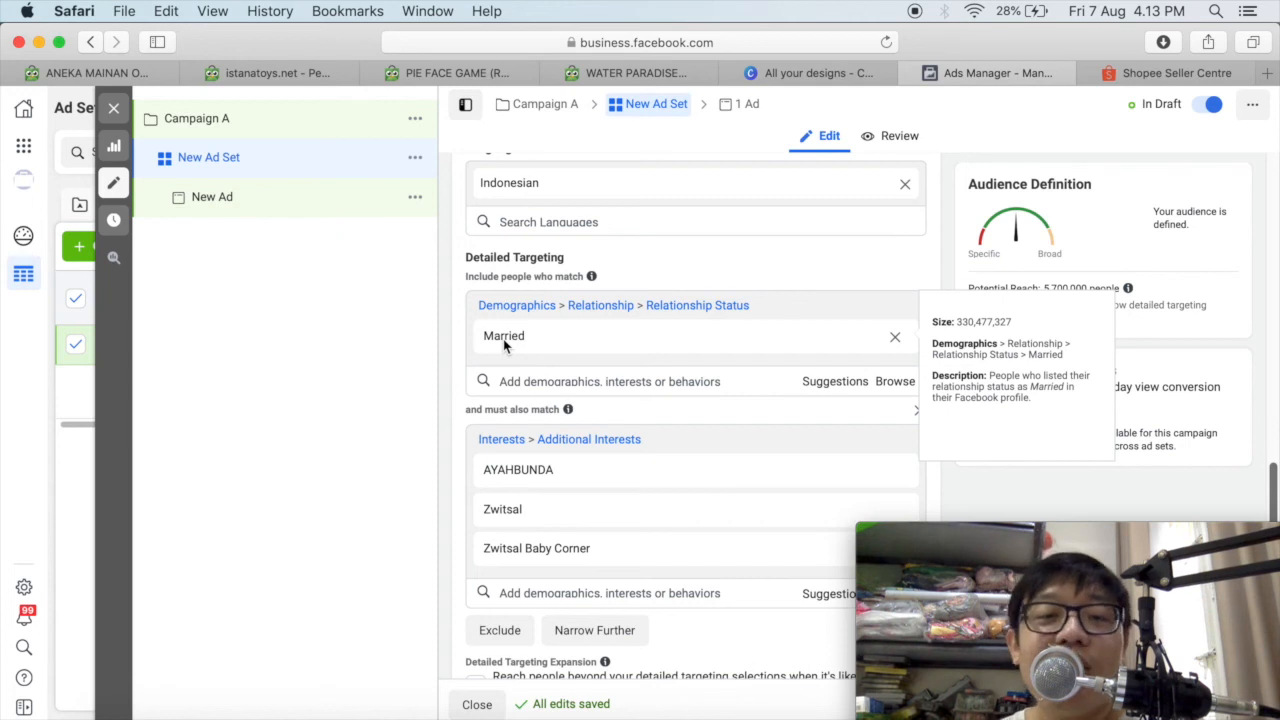
mouse_move(557, 476)
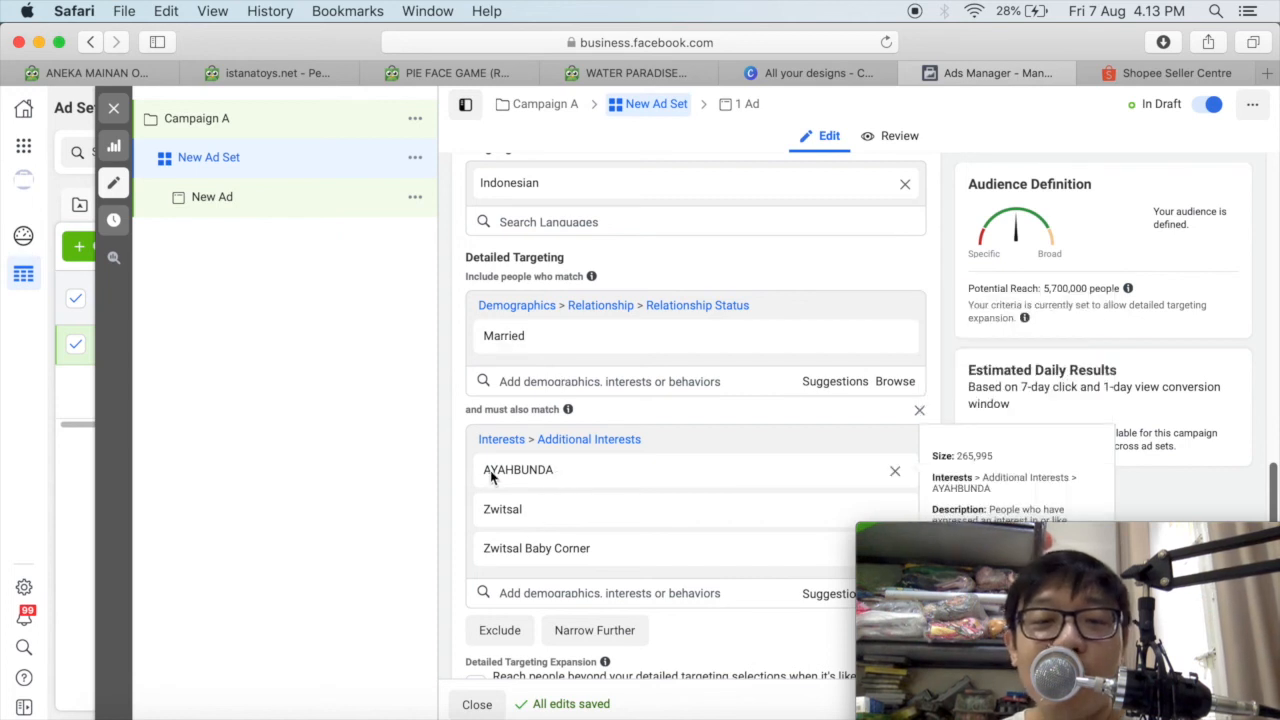
mouse_move(530, 520)
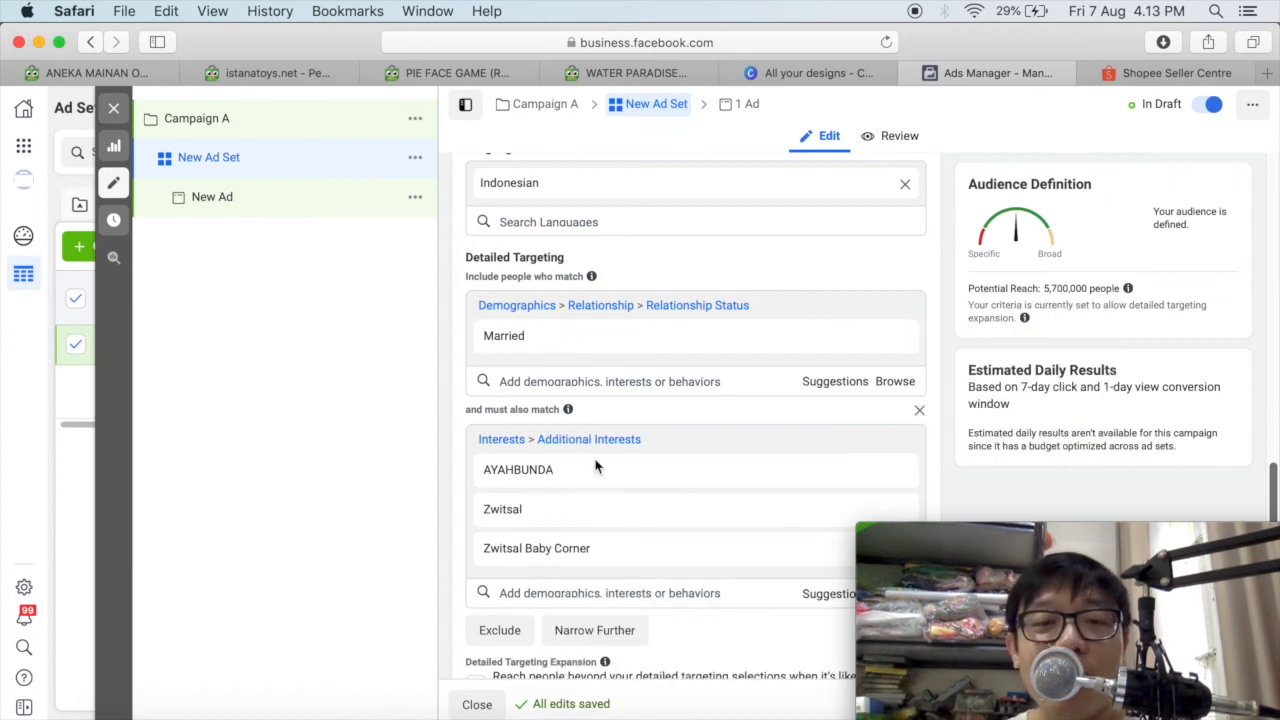
mouse_move(477, 522)
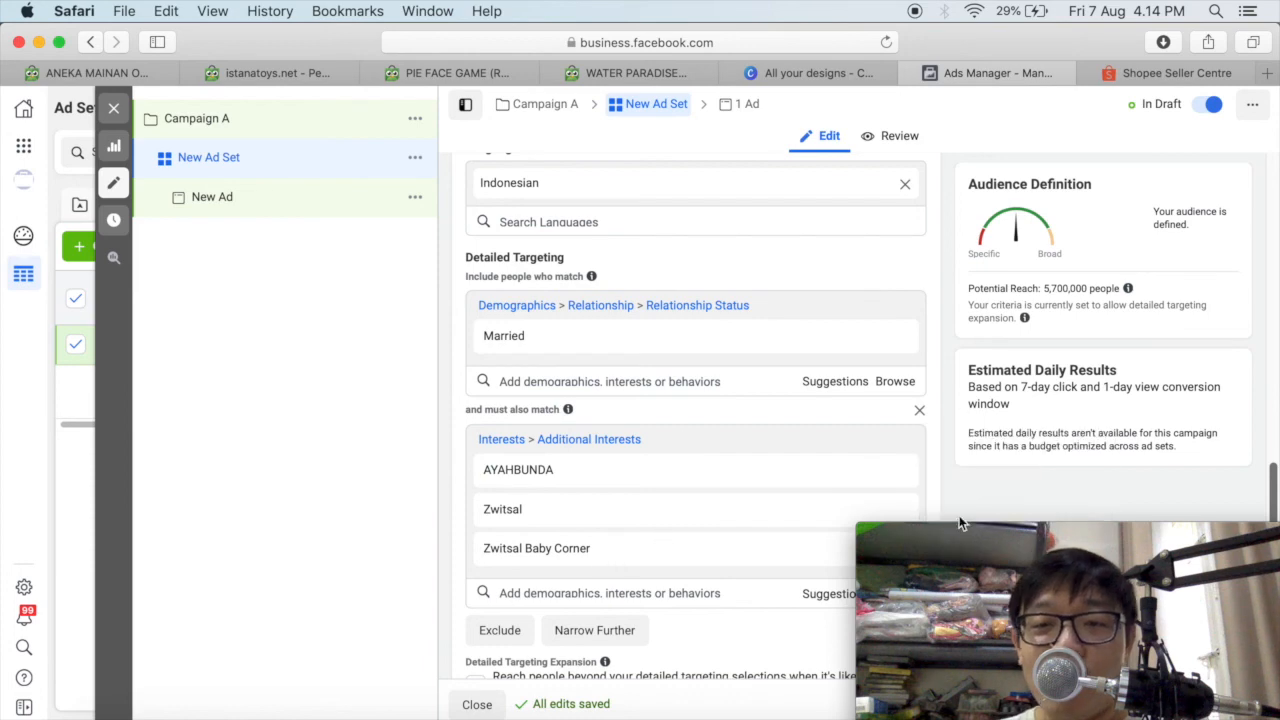
scroll(940, 435, "down", 3)
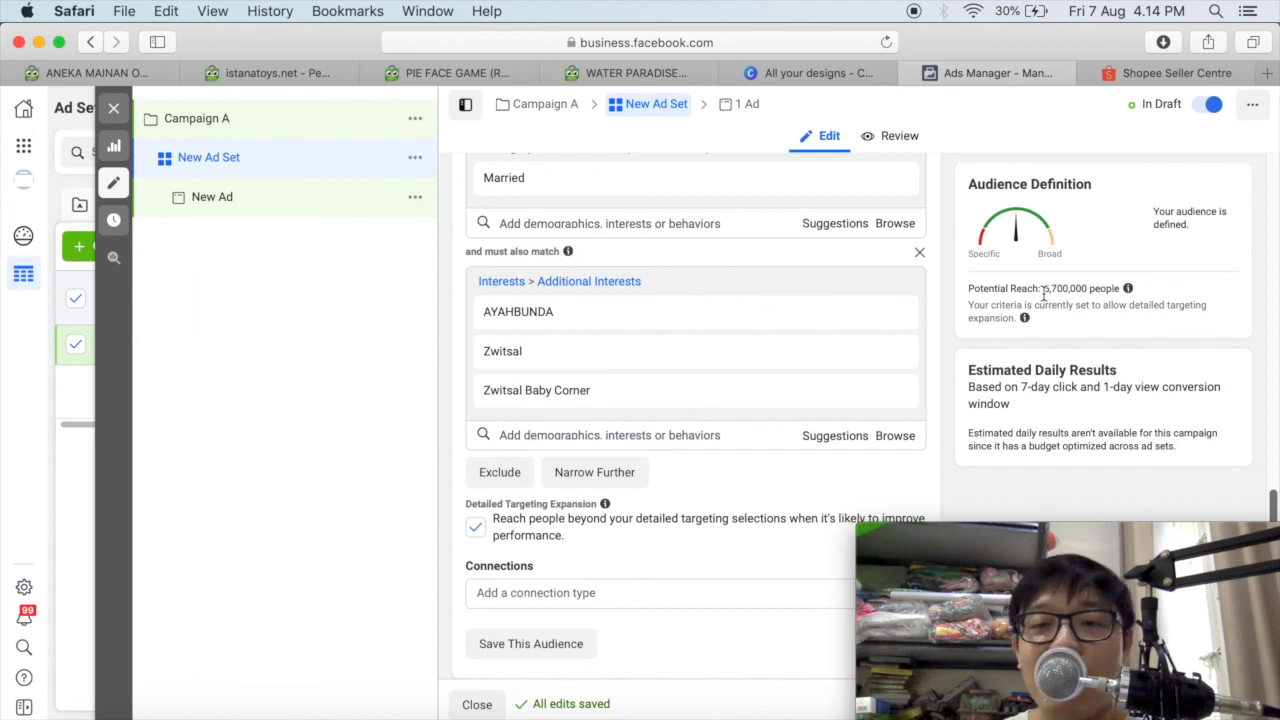
left_click_drag(1006, 530, 1007, 500)
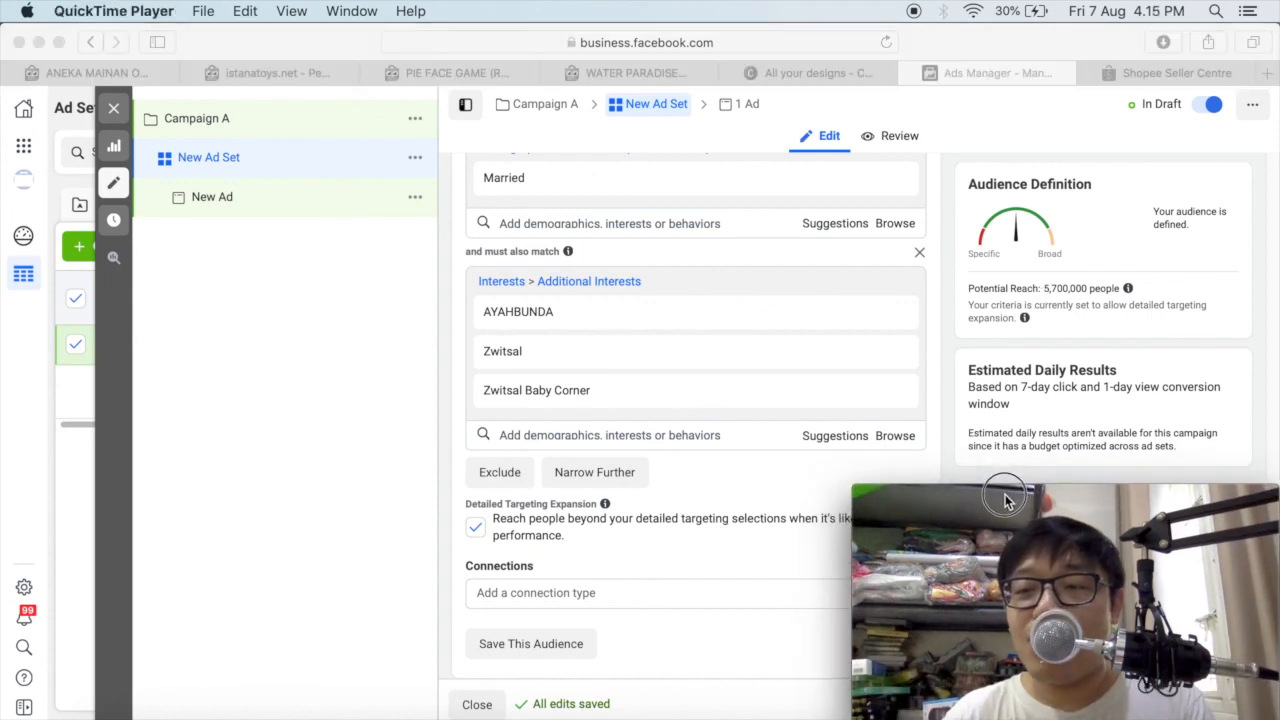
left_click(1232, 404)
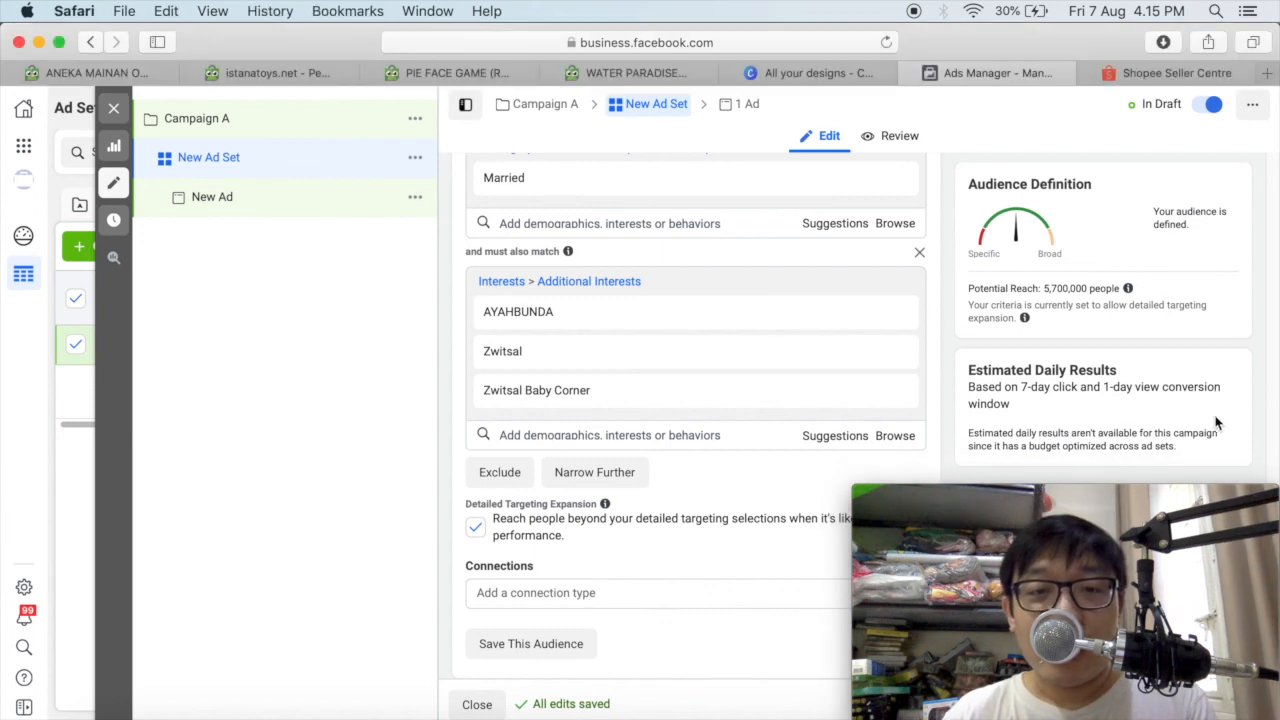